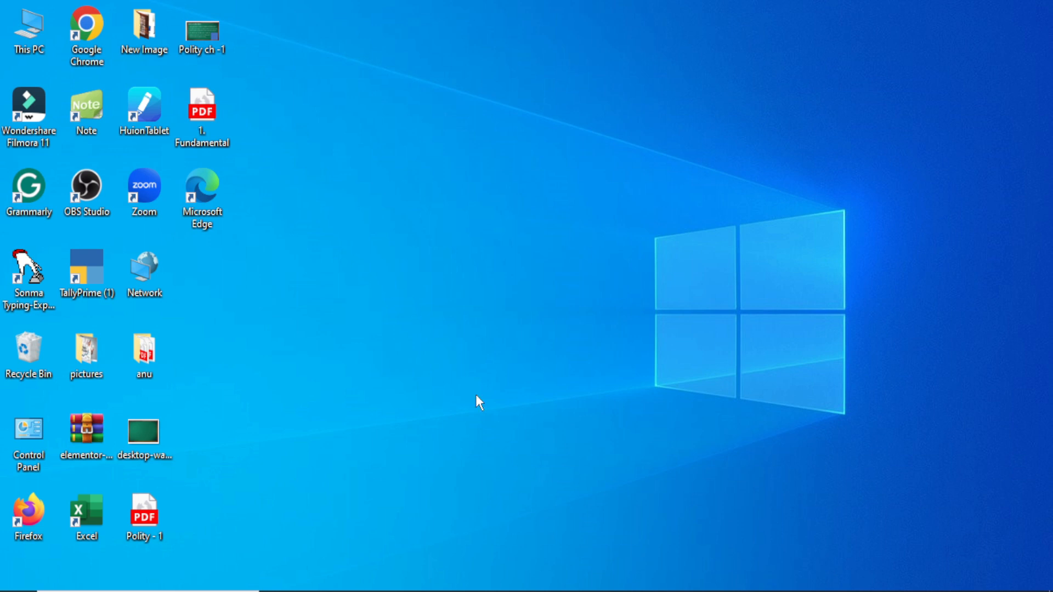
- Switch to the open Word document and add a new line below "Then click on Insert Tab and Click on Picture."
click(636, 589)
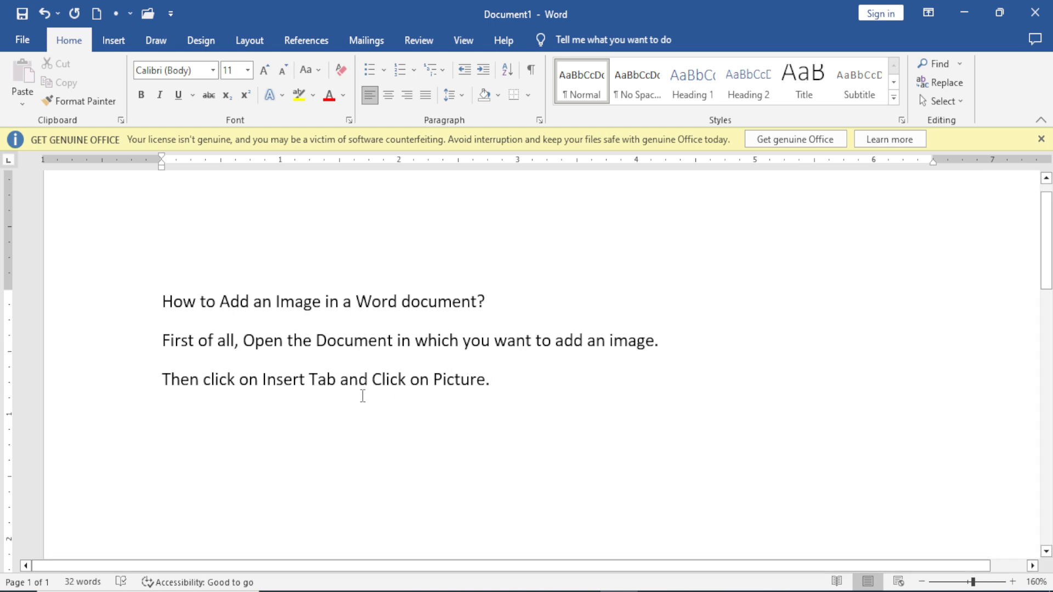
ctrl+scroll(351, 378, up, 2)
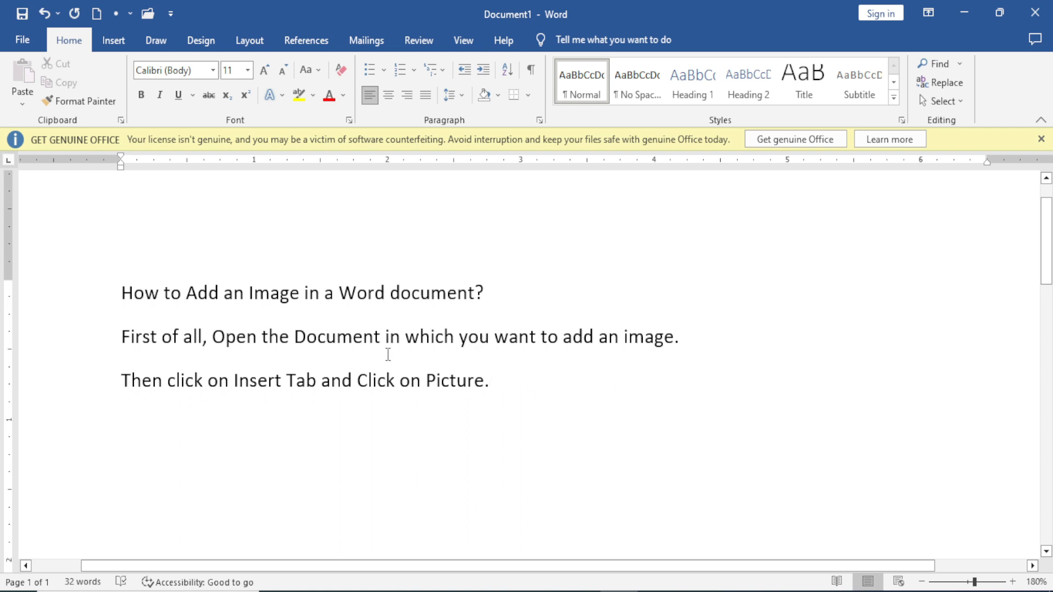
drag(104, 349, 608, 324)
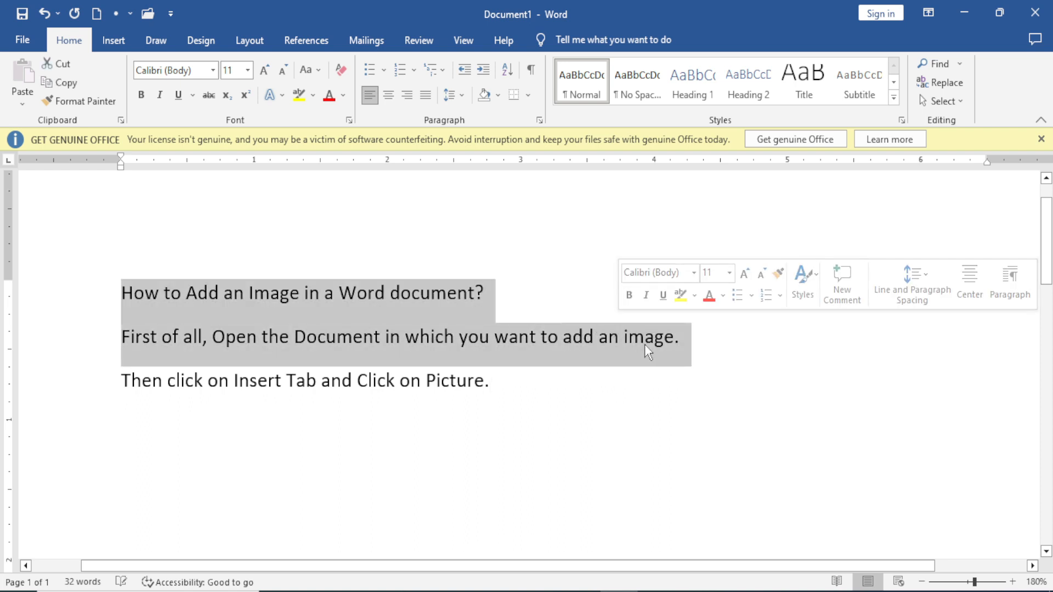
click(663, 336)
drag(116, 380, 512, 393)
click(512, 395)
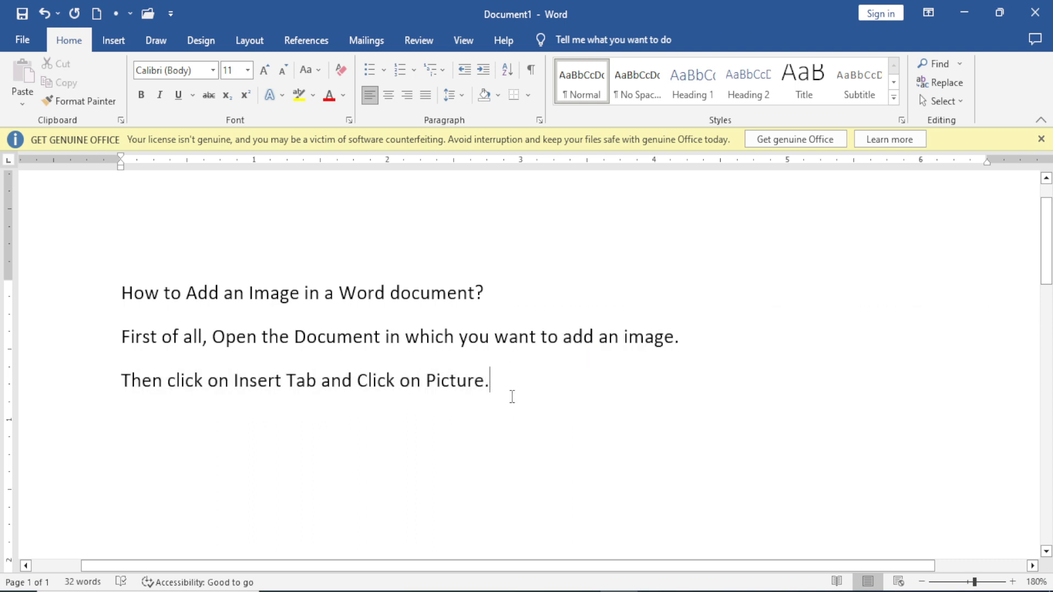
key(Return)
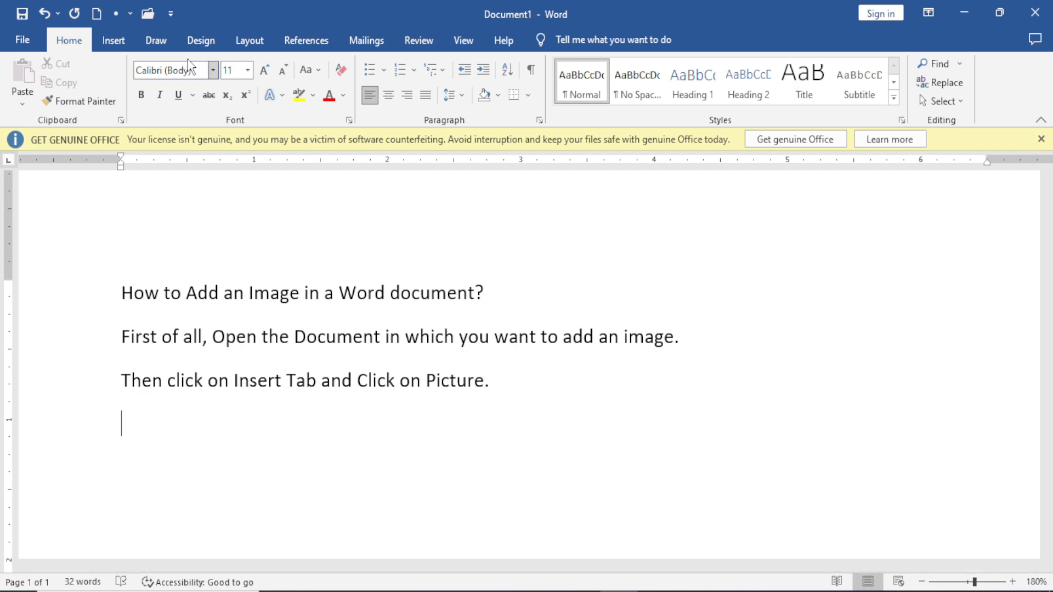
- Show the Insert Picture From choices for Pictures and capture a rectangular screen snip of them with the surrounding ribbon
click(114, 40)
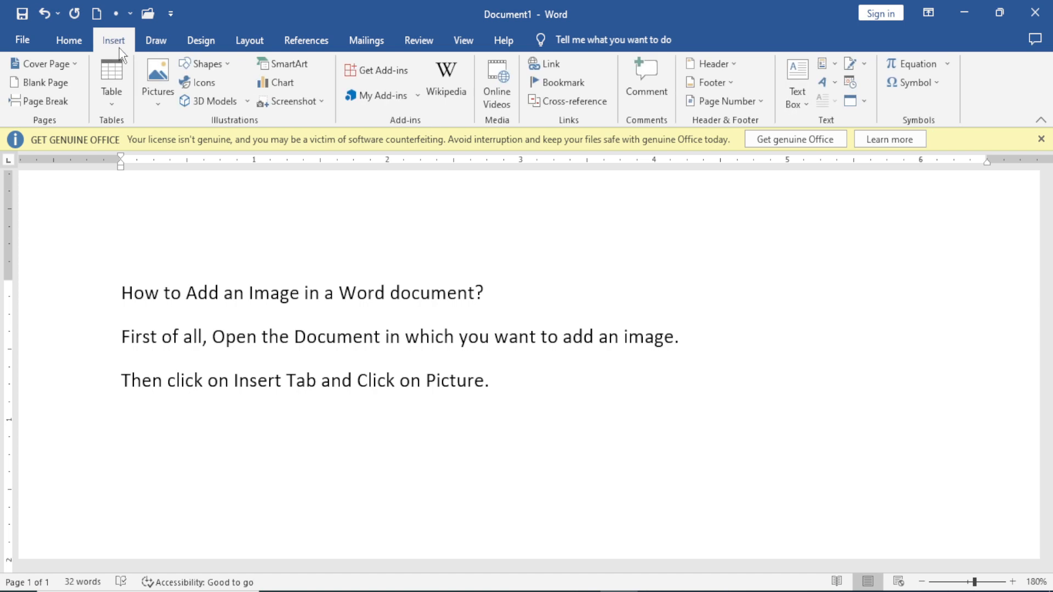
click(157, 104)
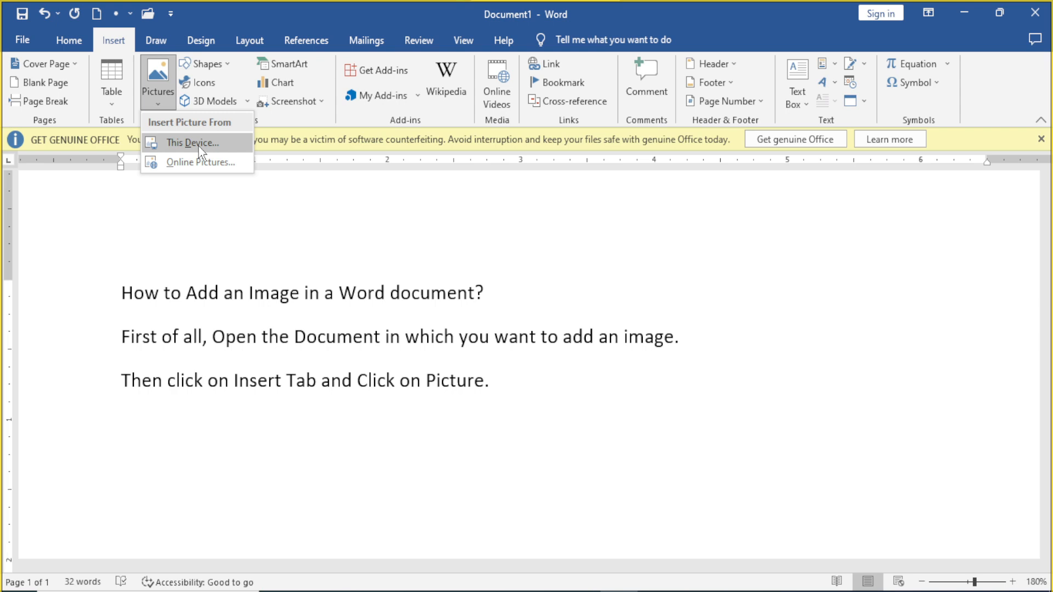
key(super+shift+s)
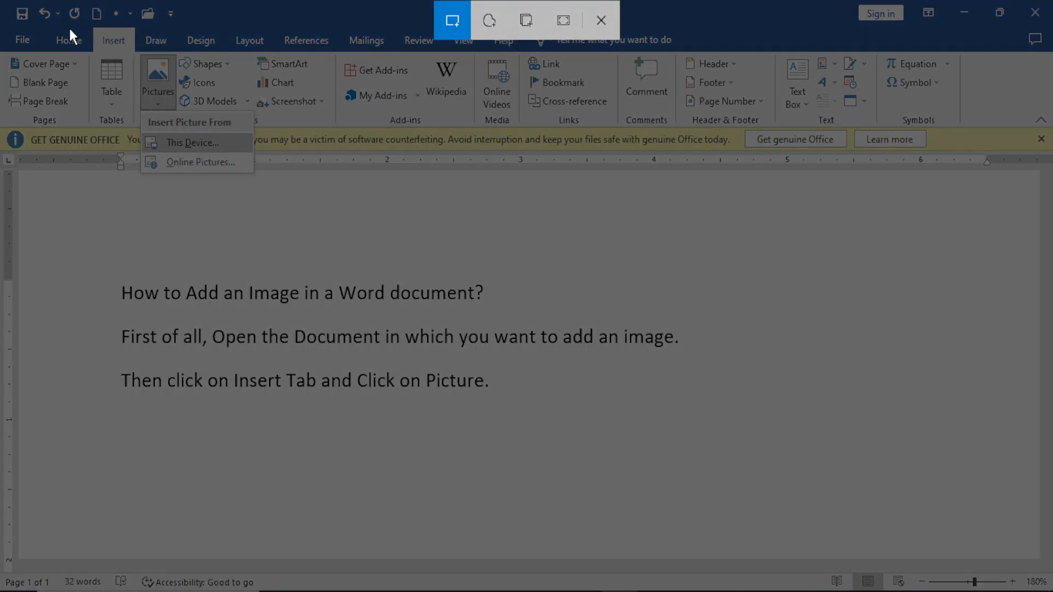
drag(65, 22, 275, 196)
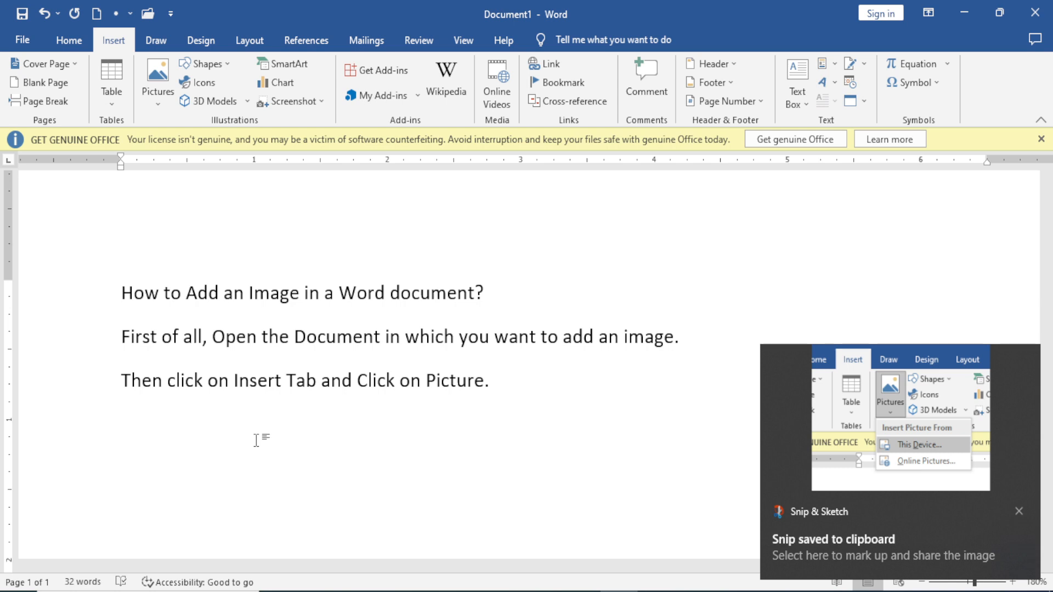
- Paste the captured snip on the empty line below the three sentences and start a new paragraph after it
key(ctrl+v)
click(216, 352)
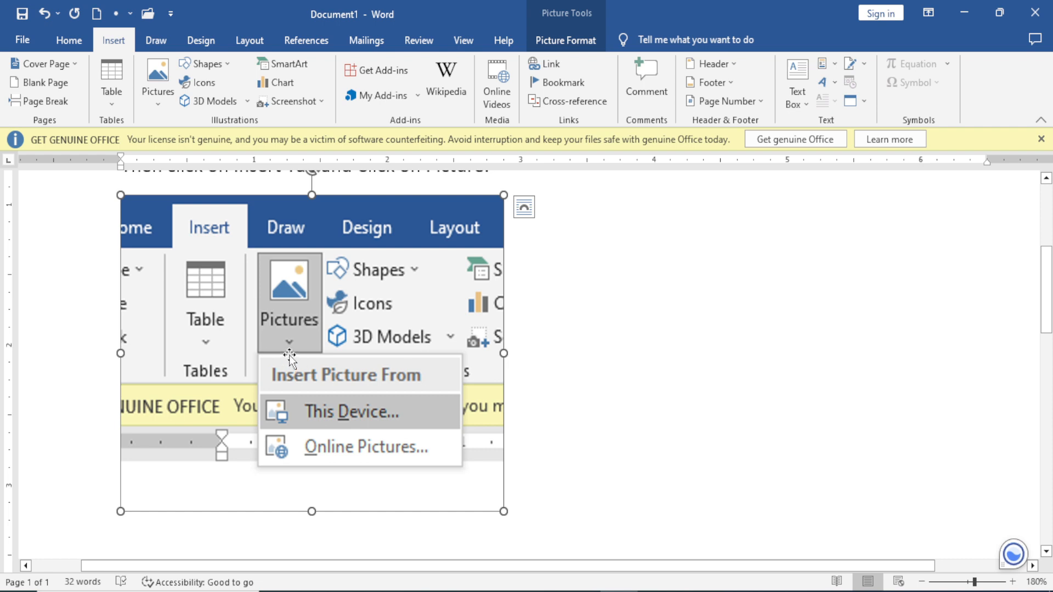
click(536, 497)
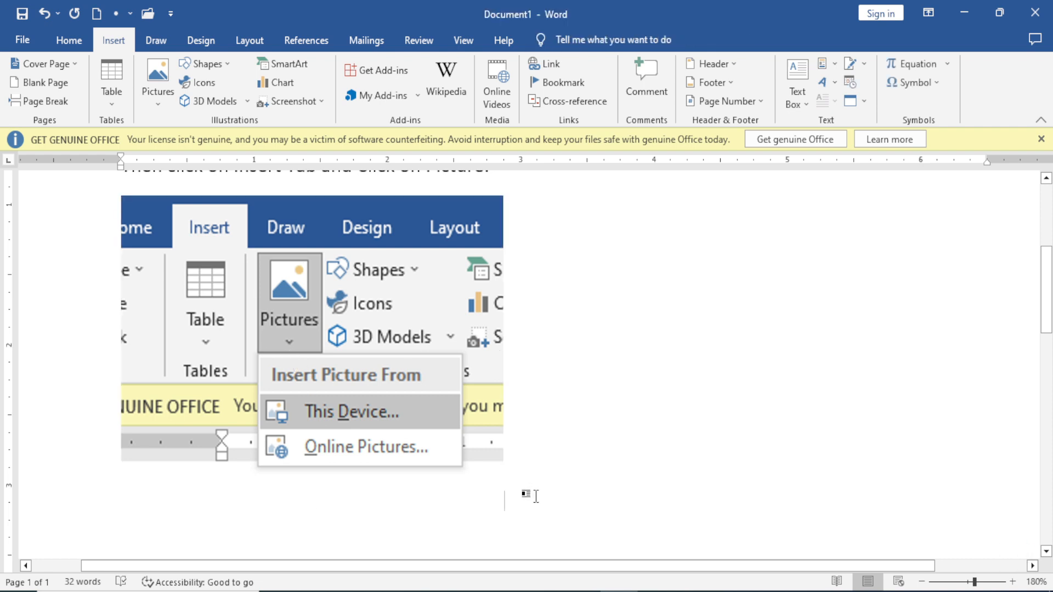
key(Return)
- Write "Choose This Device option." below the pasted screenshot and end the paragraph
scroll(369, 392, down, 2)
ctrl+scroll(292, 403, down, 1)
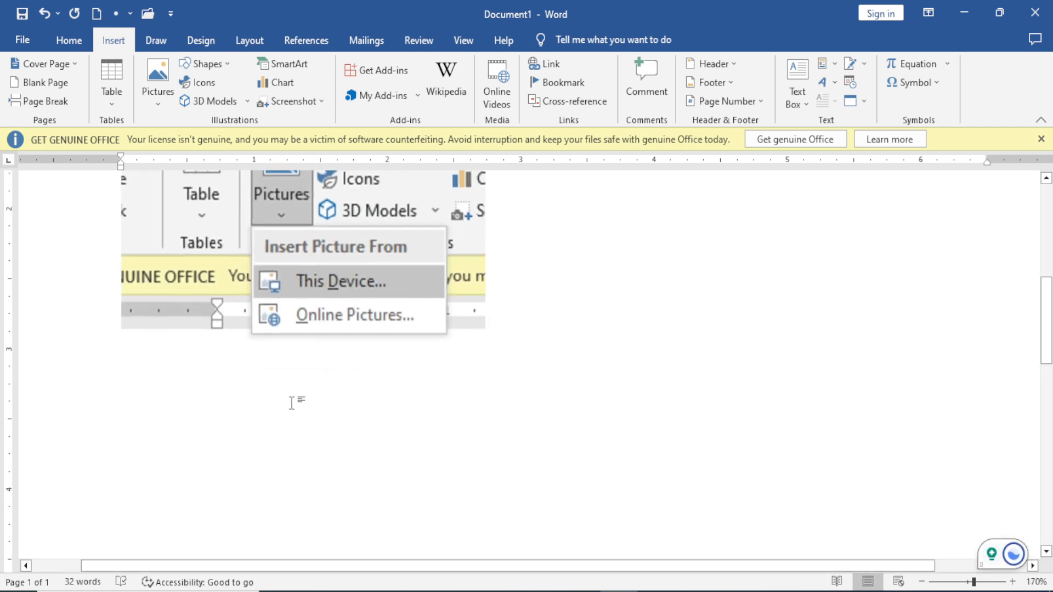
ctrl+scroll(291, 403, down, 2)
scroll(292, 403, up, 4)
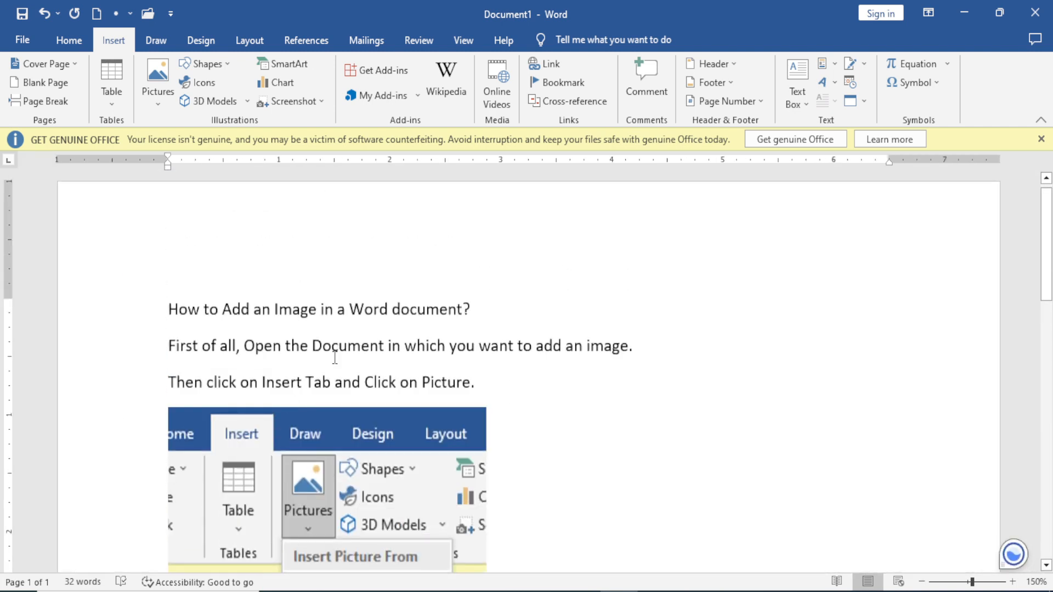
scroll(487, 387, down, 5)
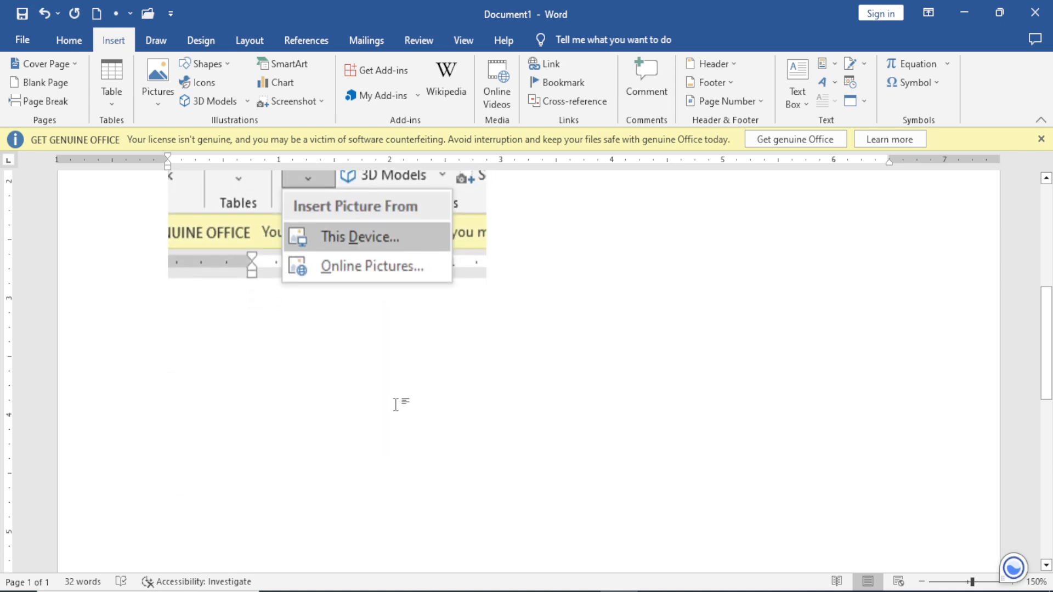
text(Cho)
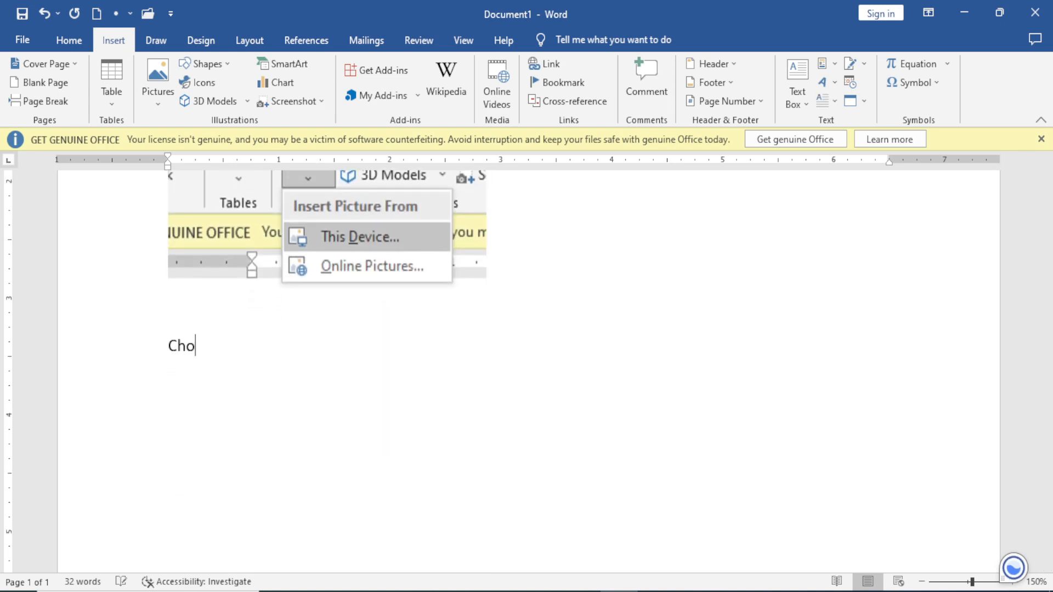
text(ose This )
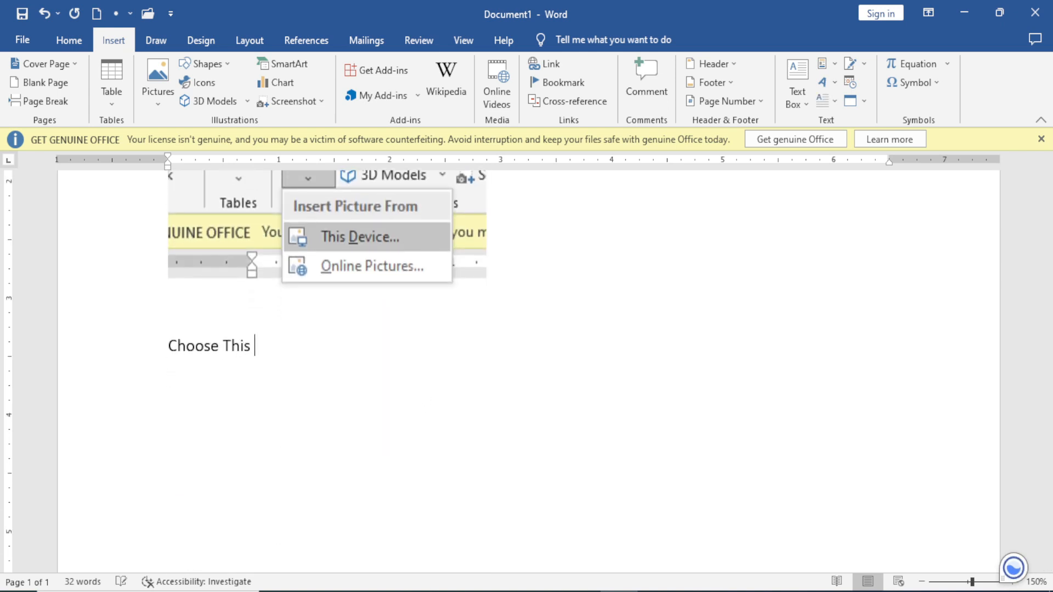
text(Devic)
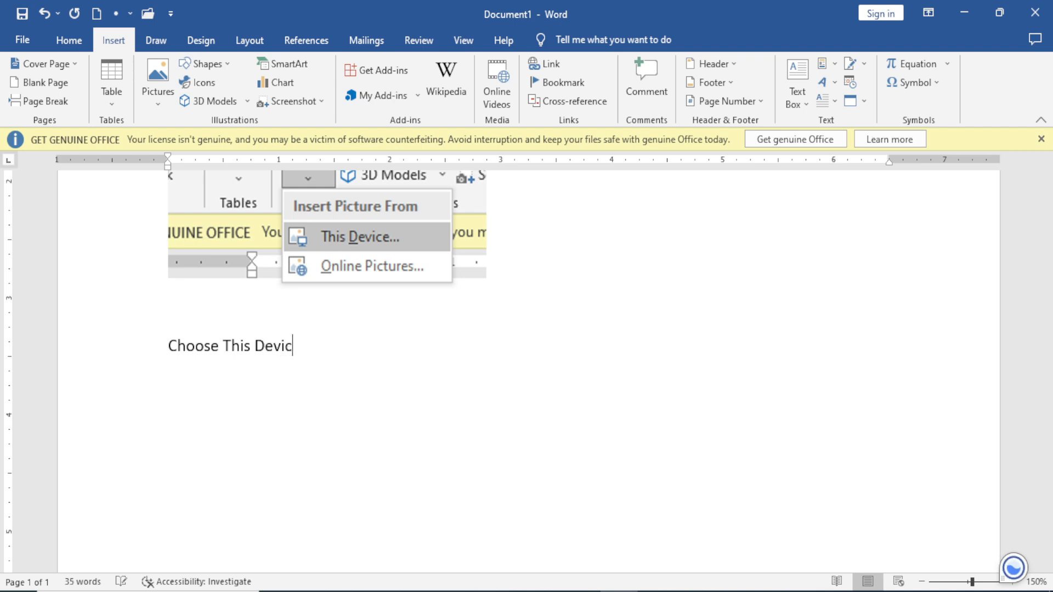
text(e optio)
key(BackSpace)
text(ion.)
key(Return)
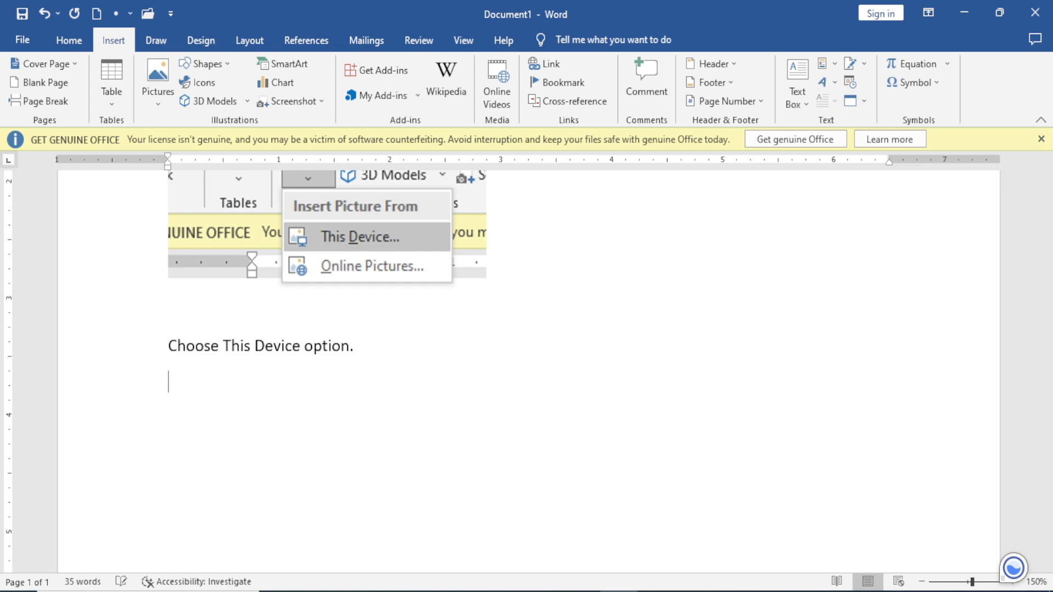
- Write "A dialog box will be open." as the following paragraph and start a new line
text(D)
key(BackSpace)
text(A dialog )
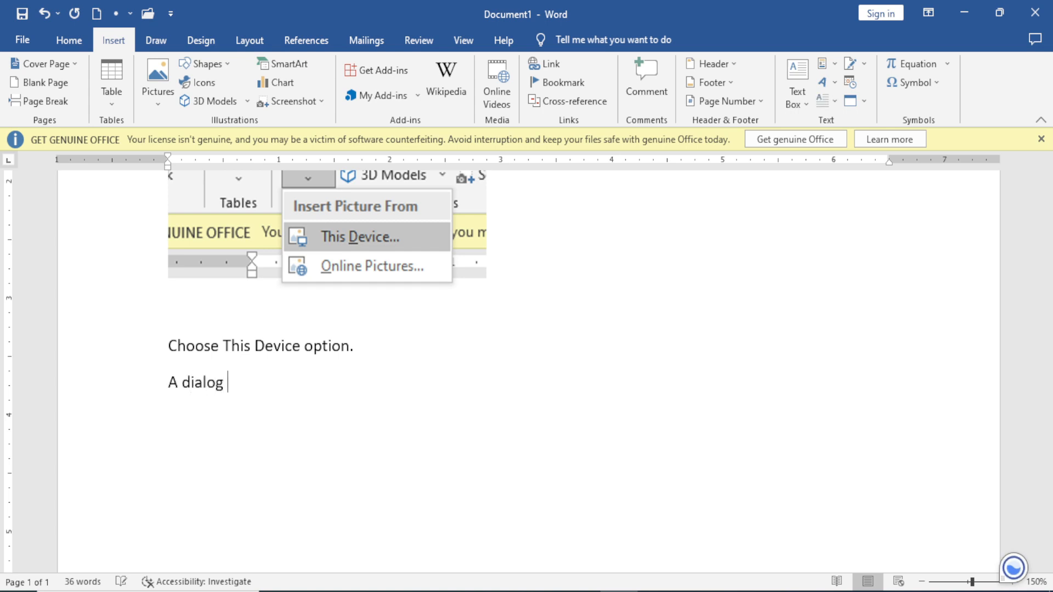
text(box will )
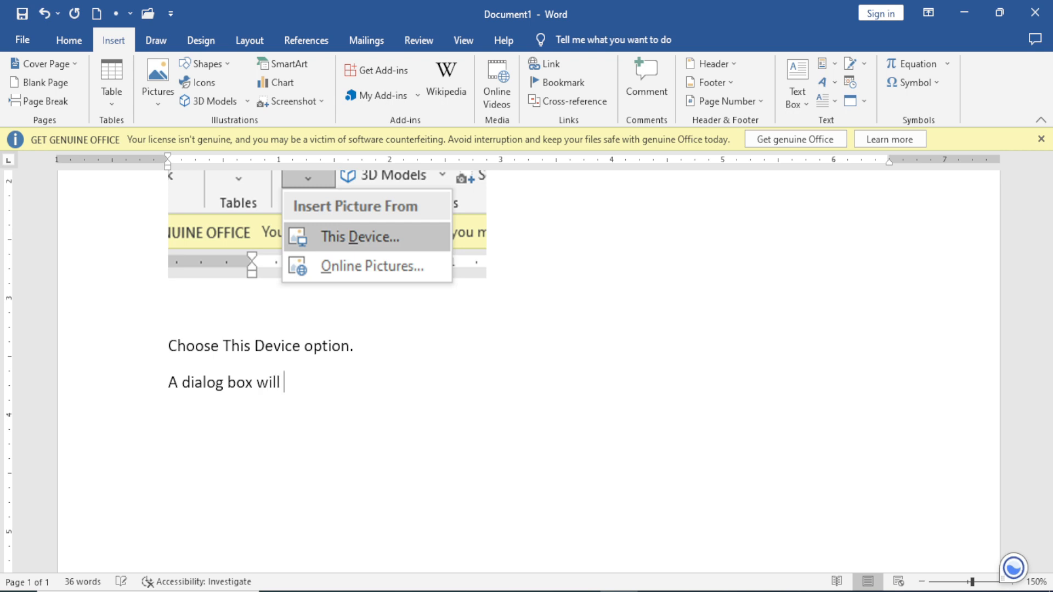
text(be open.)
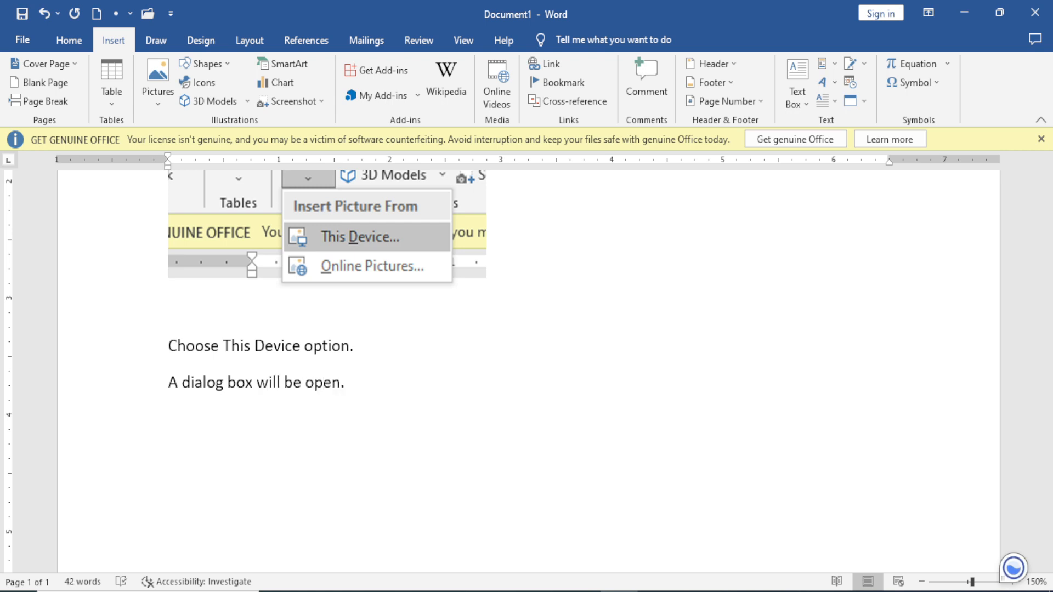
key(Return)
- Start inserting a picture from this device and select the png-clipart-woman-carrying-blue-backpack image in the Downloads folder
scroll(318, 467, down, 1)
click(158, 90)
click(183, 144)
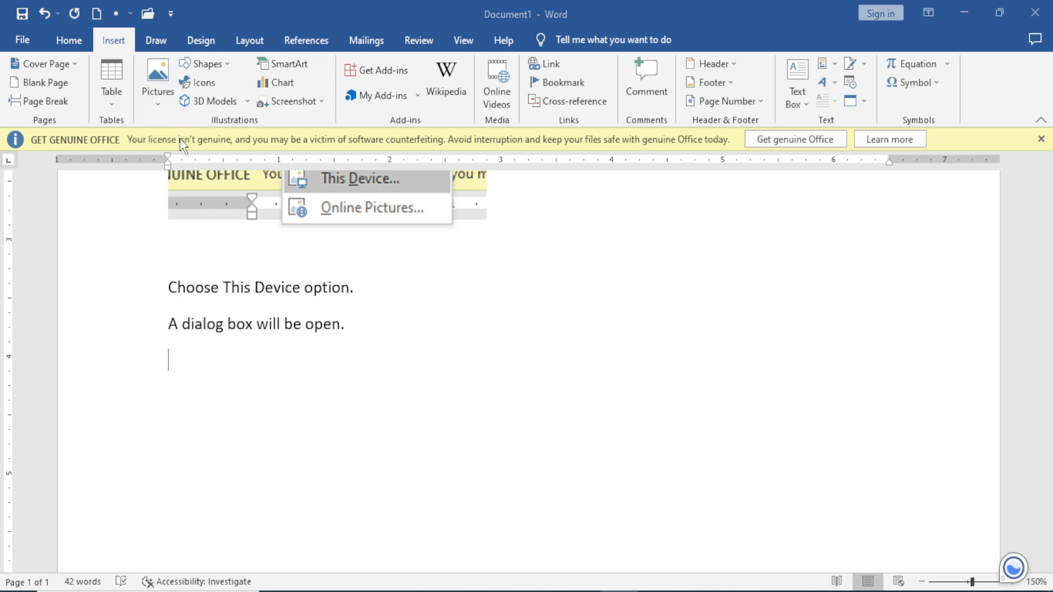
mouse_move(197, 6)
mouse_down()
mouse_move(296, 108)
mouse_move(280, 134)
mouse_move(301, 151)
mouse_move(330, 149)
mouse_up()
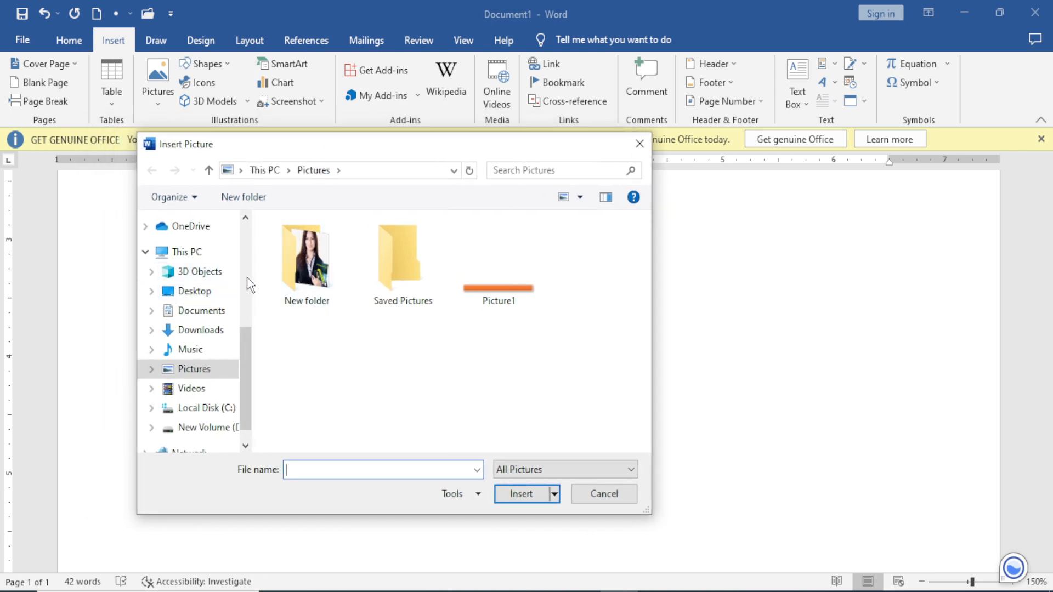
double_click(318, 296)
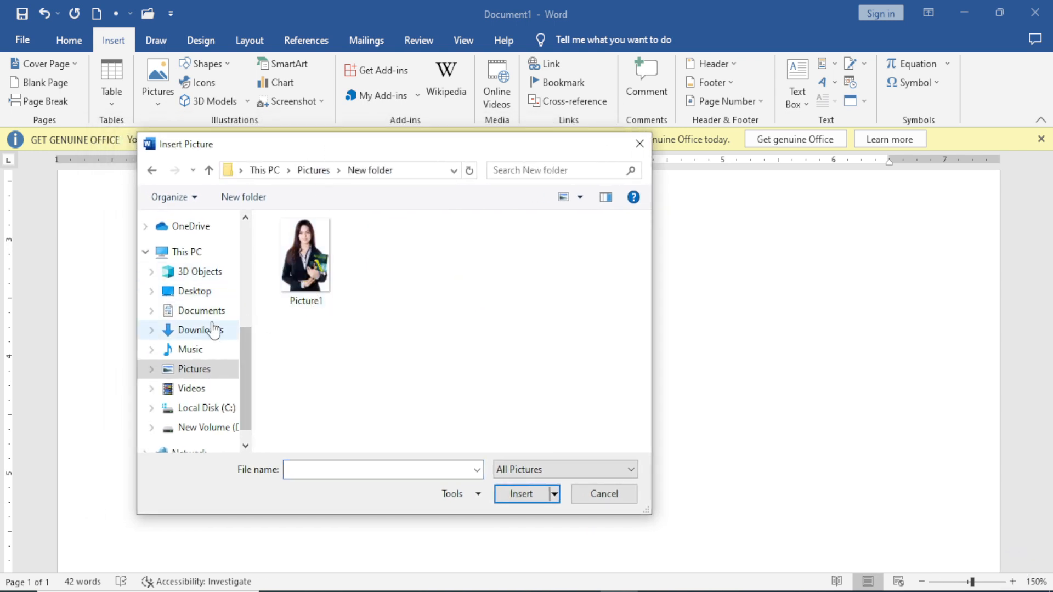
click(202, 311)
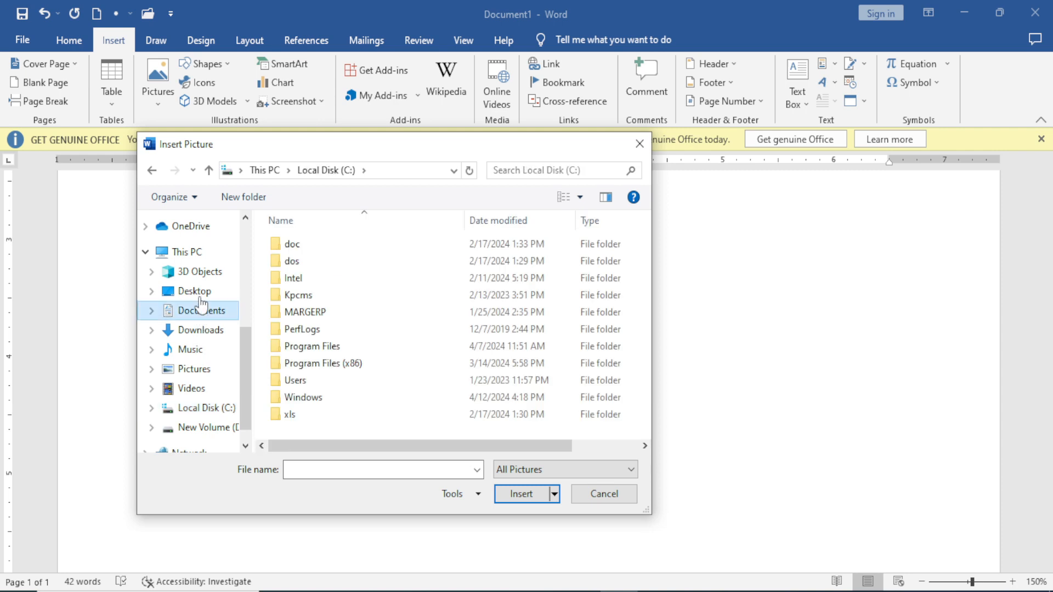
click(198, 329)
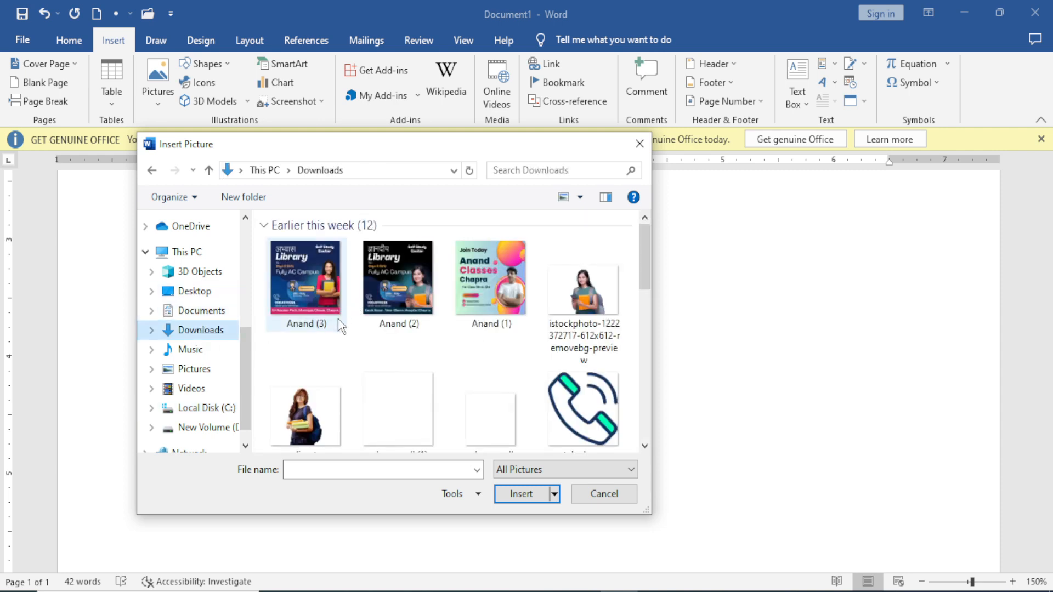
scroll(339, 322, down, 1)
click(306, 378)
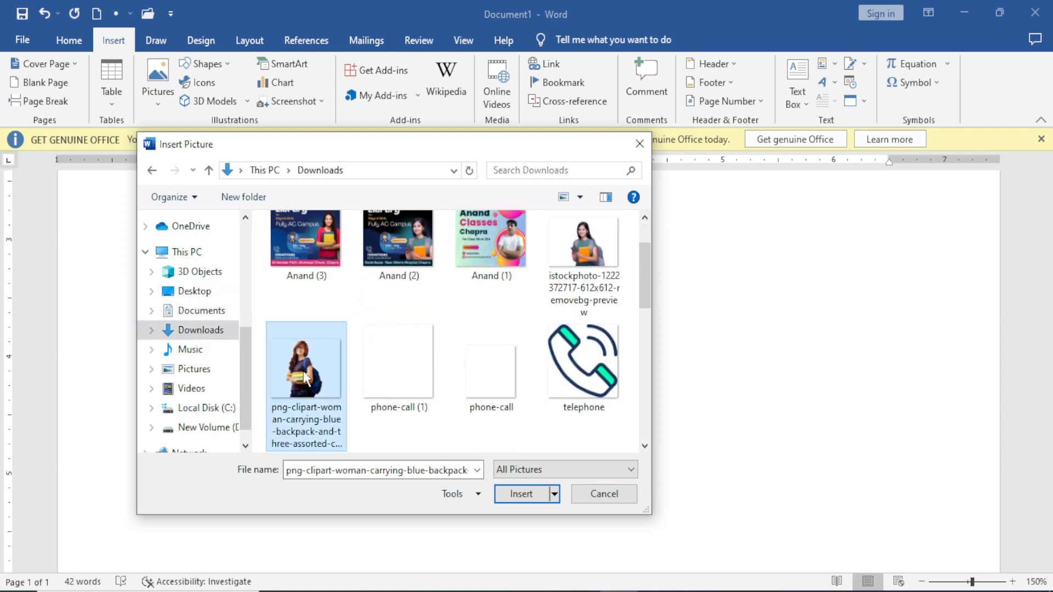
scroll(306, 378, down, 2)
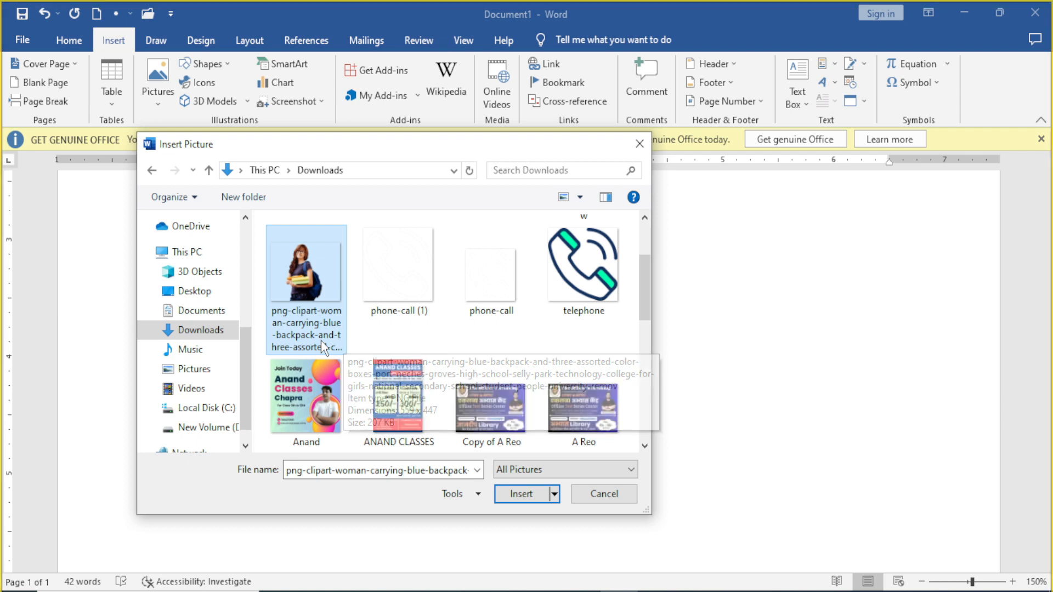
- Capture a window snip of the Insert Picture dialog and paste it below "A dialog box will be open."
key(super+shift+s)
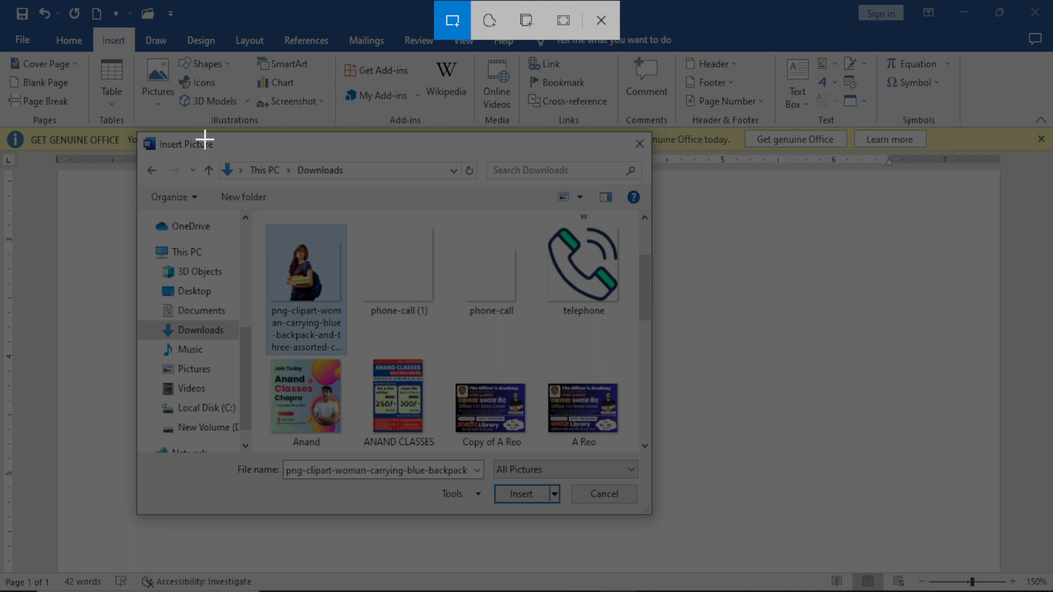
click(525, 25)
click(377, 163)
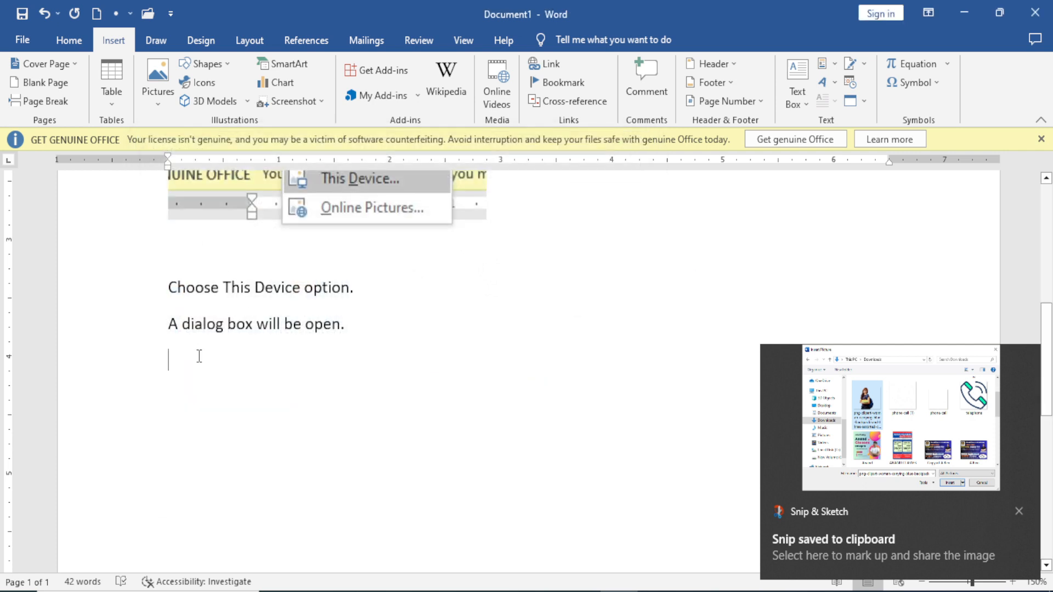
key(ctrl+v)
scroll(329, 367, down, 1)
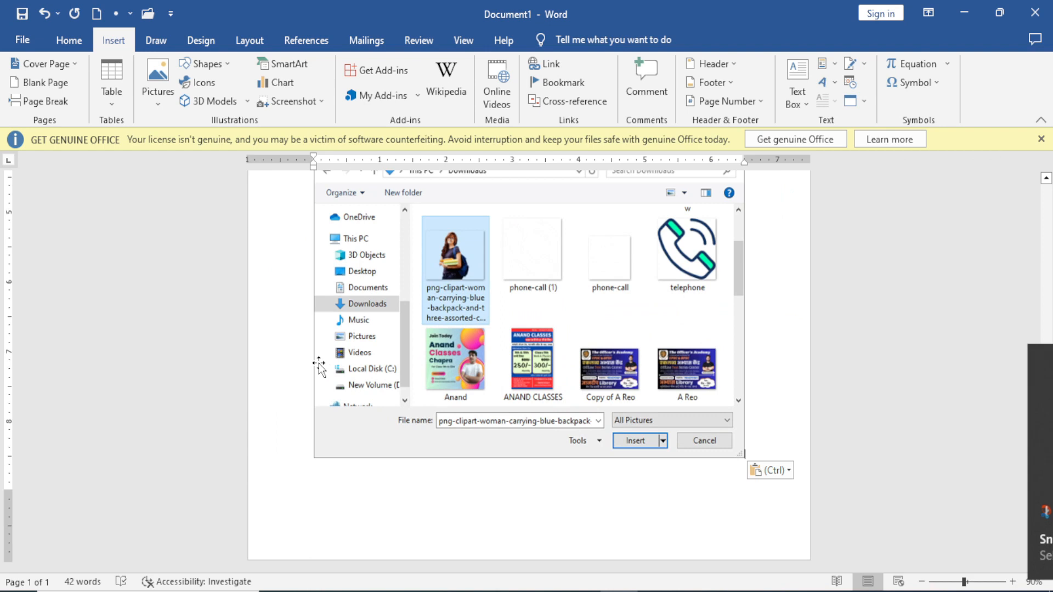
- Shrink the pasted dialog screenshot proportionally to about 4 inches wide and deselect it
scroll(322, 364, up, 1)
click(586, 415)
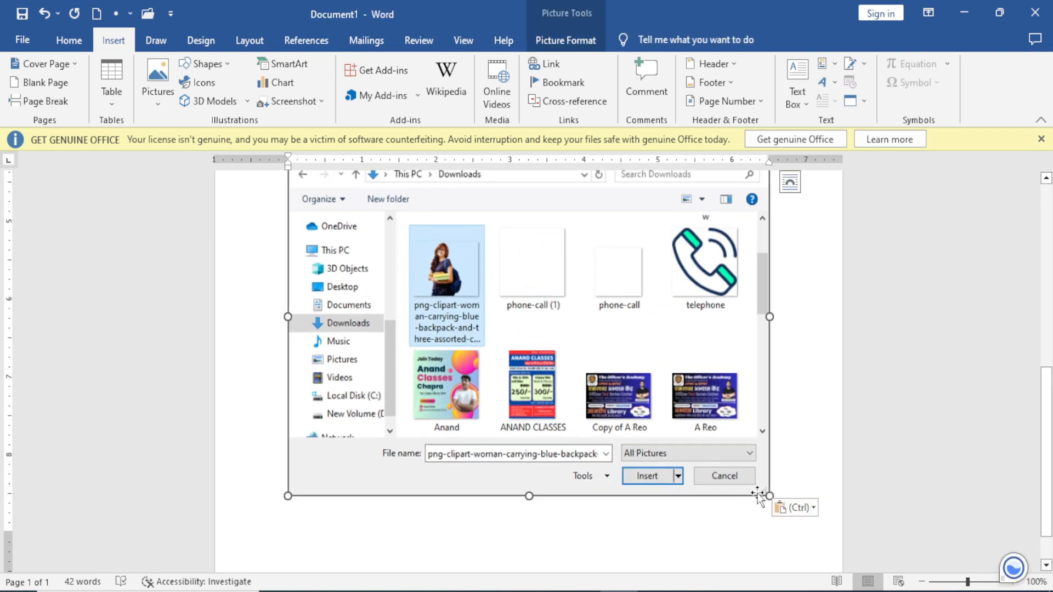
drag(769, 496, 581, 357)
click(631, 381)
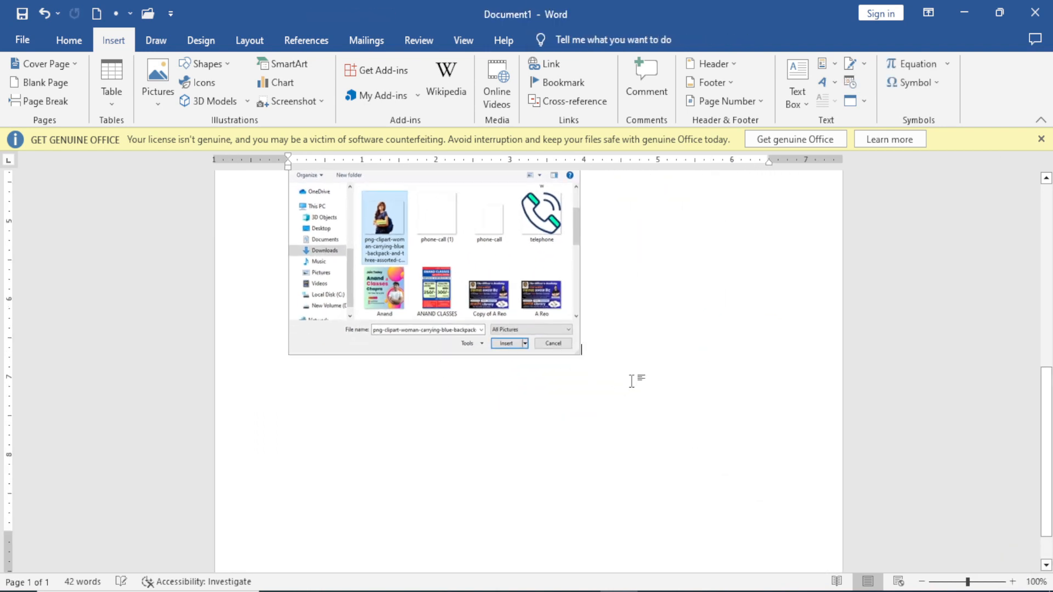
- Below the dialog screenshot, write the paragraph "Choose the Image which you want to add in Document." and start a new line
key(Return)
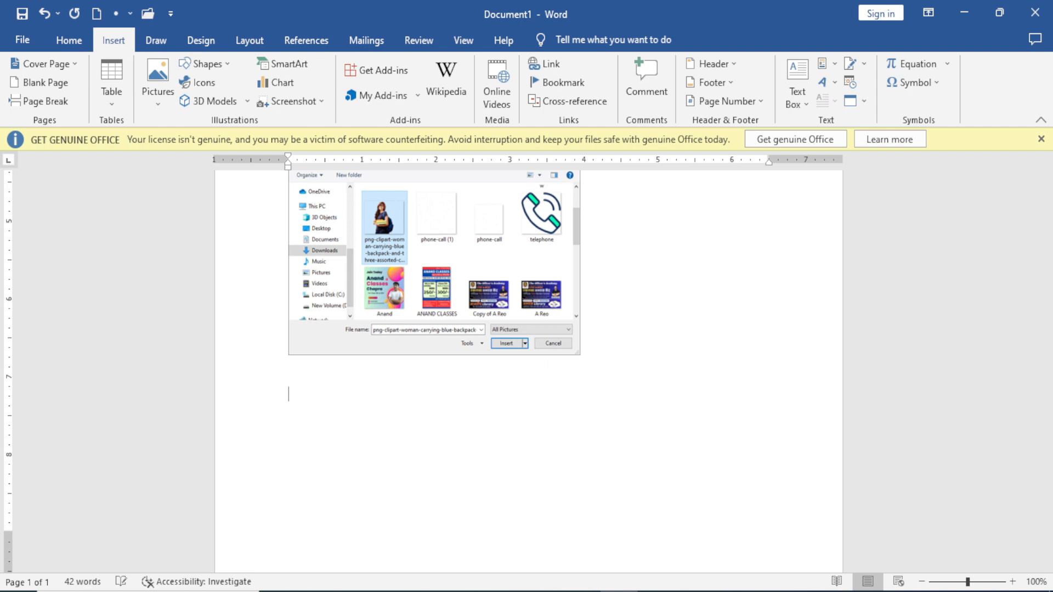
text(Ch)
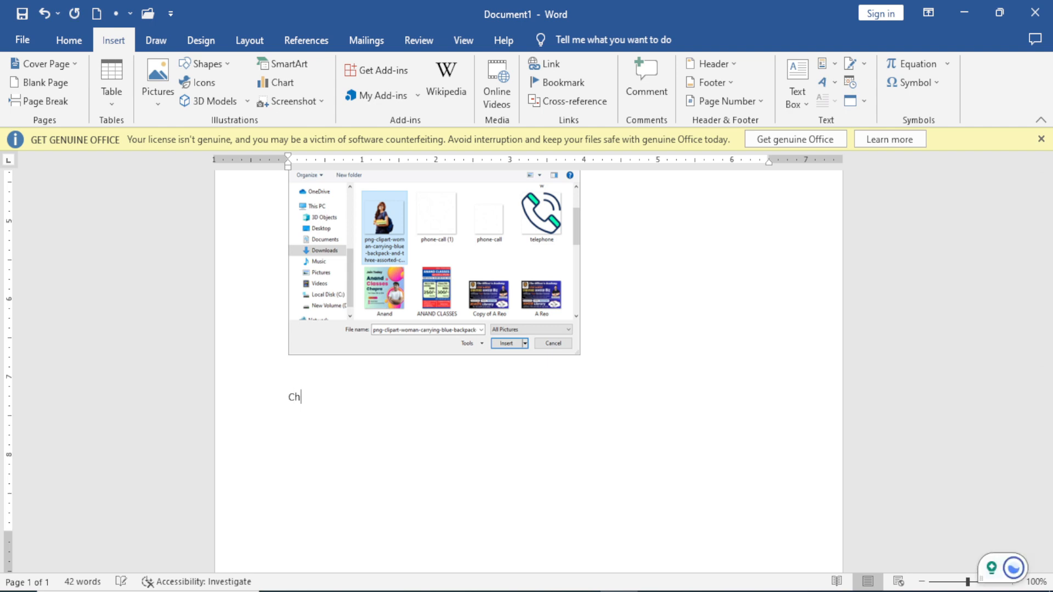
text(oose the Image)
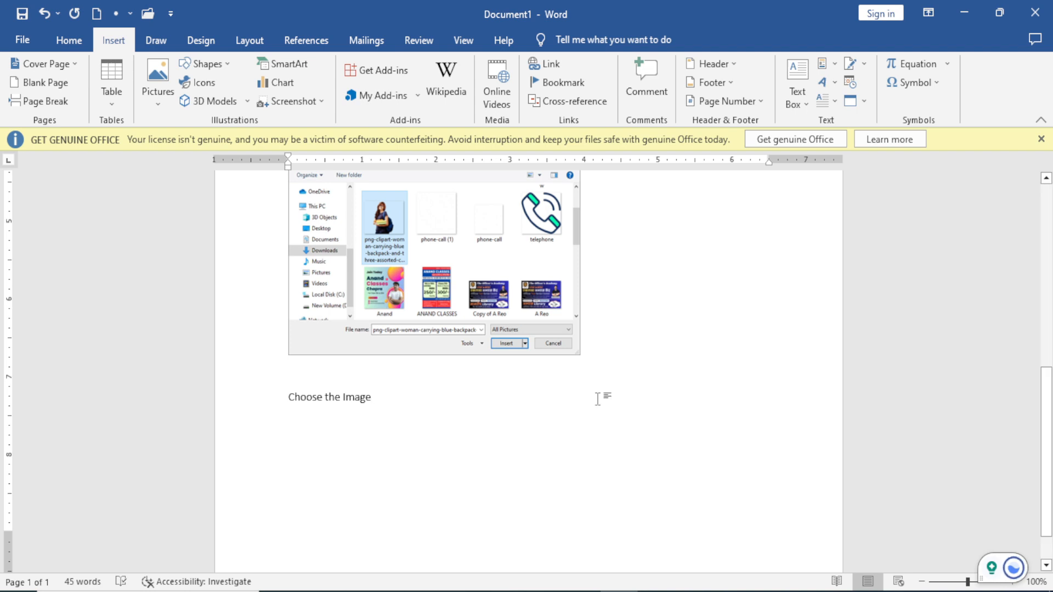
scroll(599, 400, up, 12)
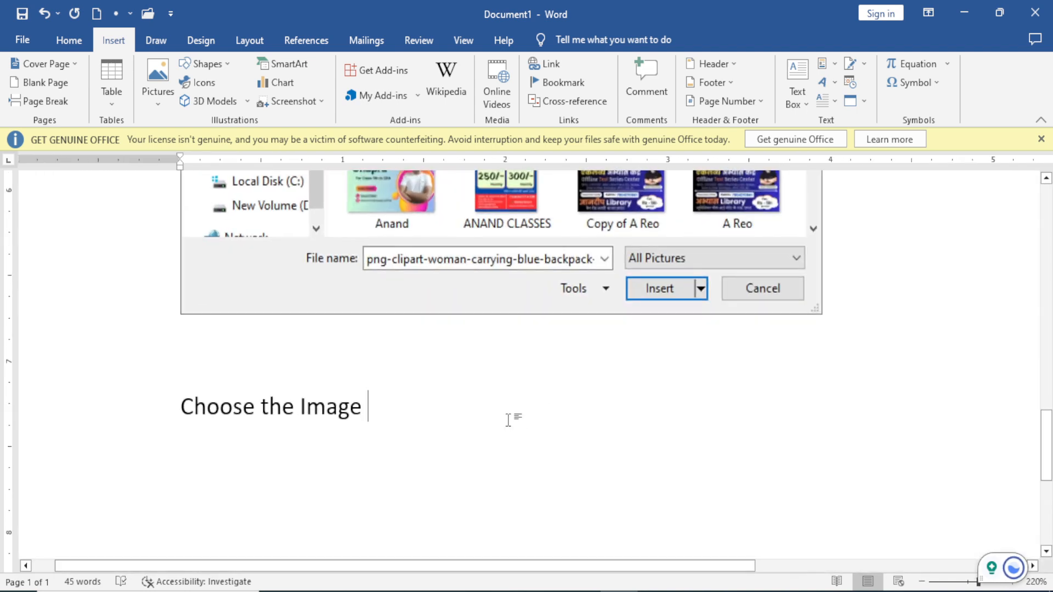
text(which you)
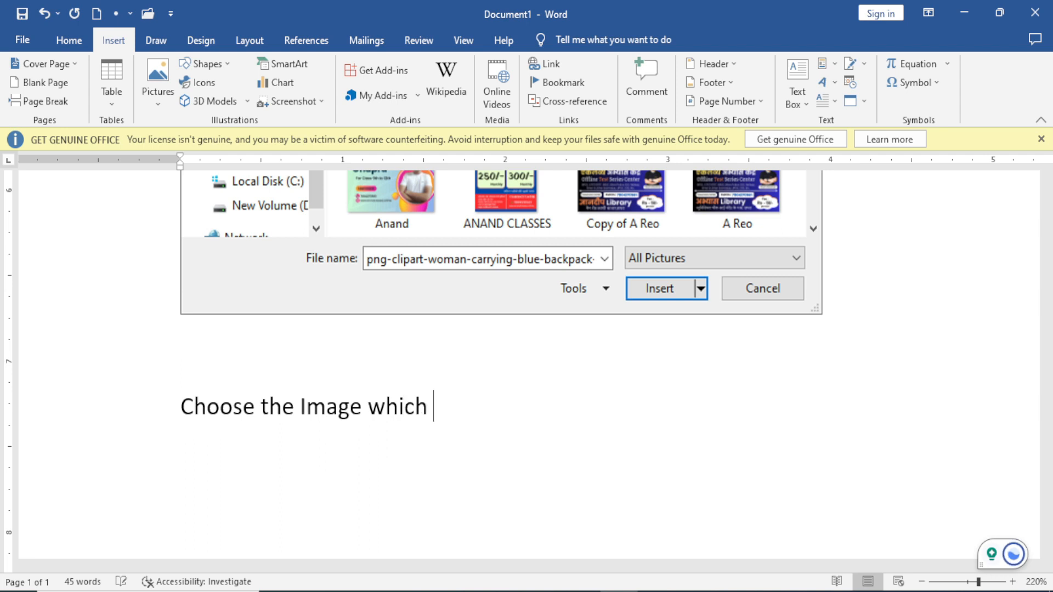
text( want)
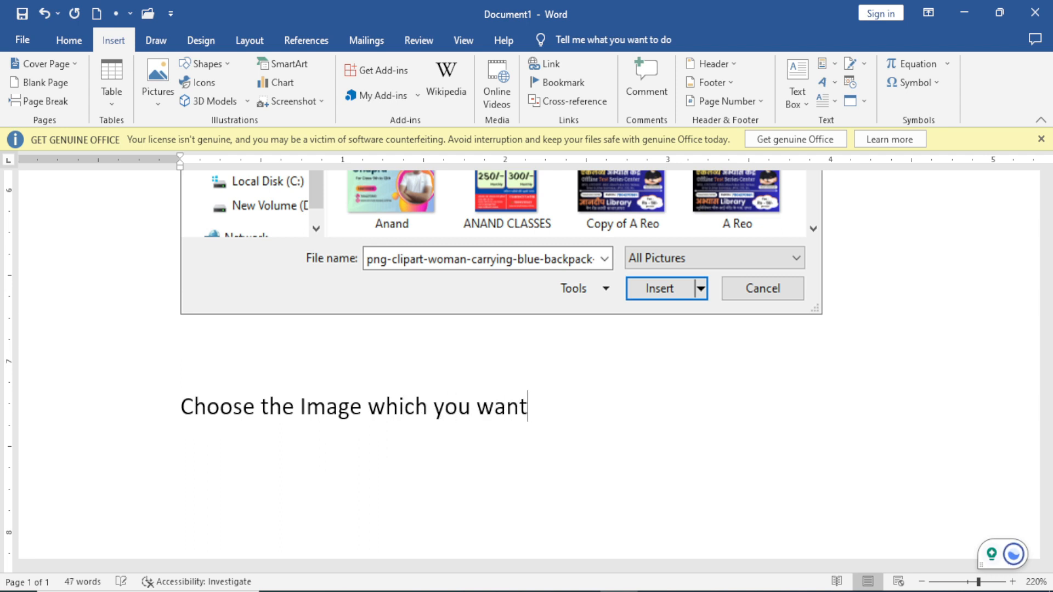
text( to add in Douc)
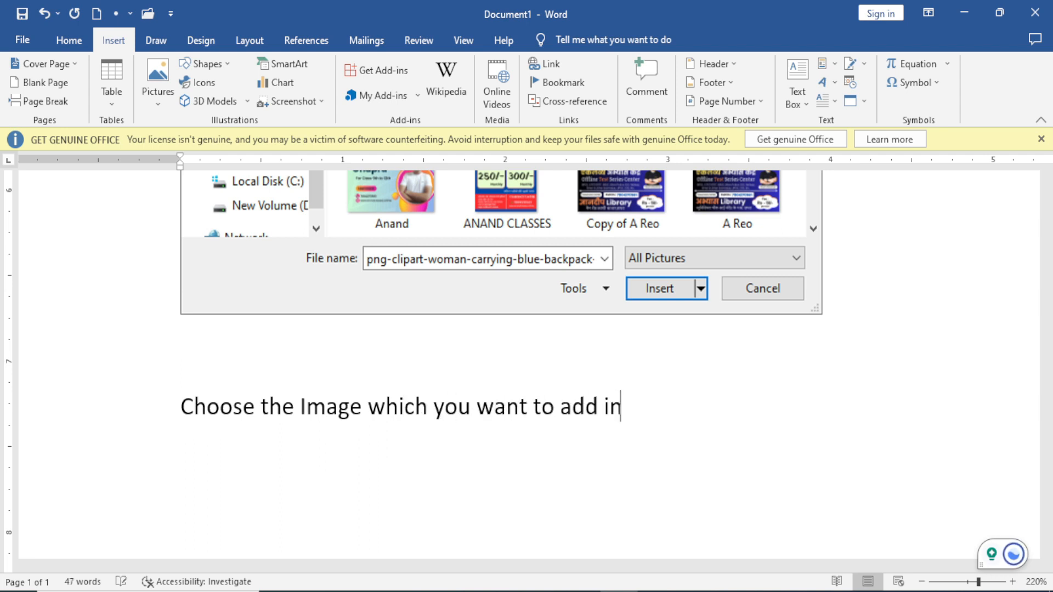
key(BackSpace)
key(BackSpace)
text(c)
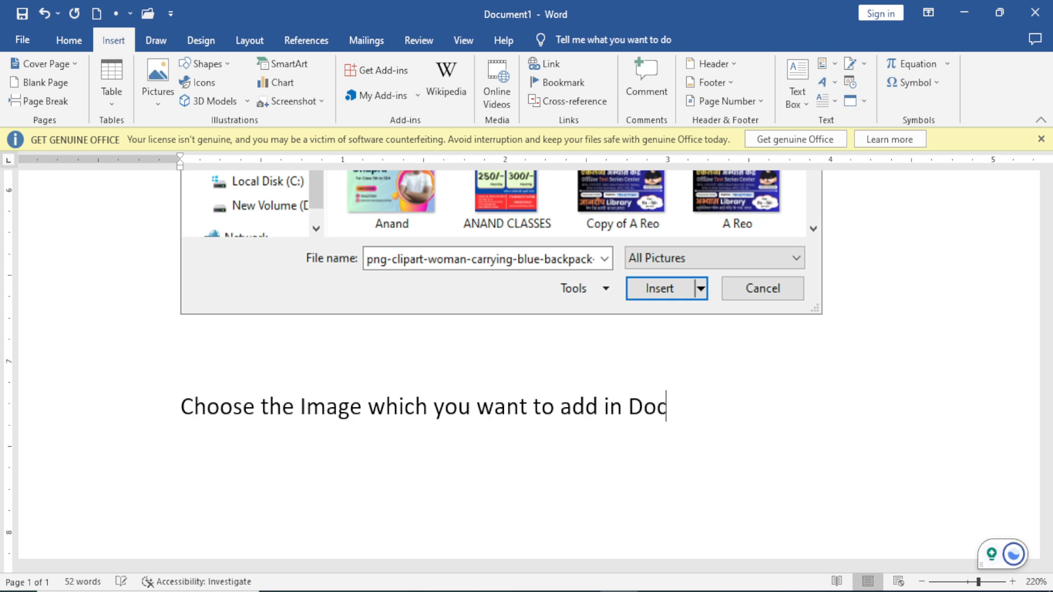
text(ument.)
key(Return)
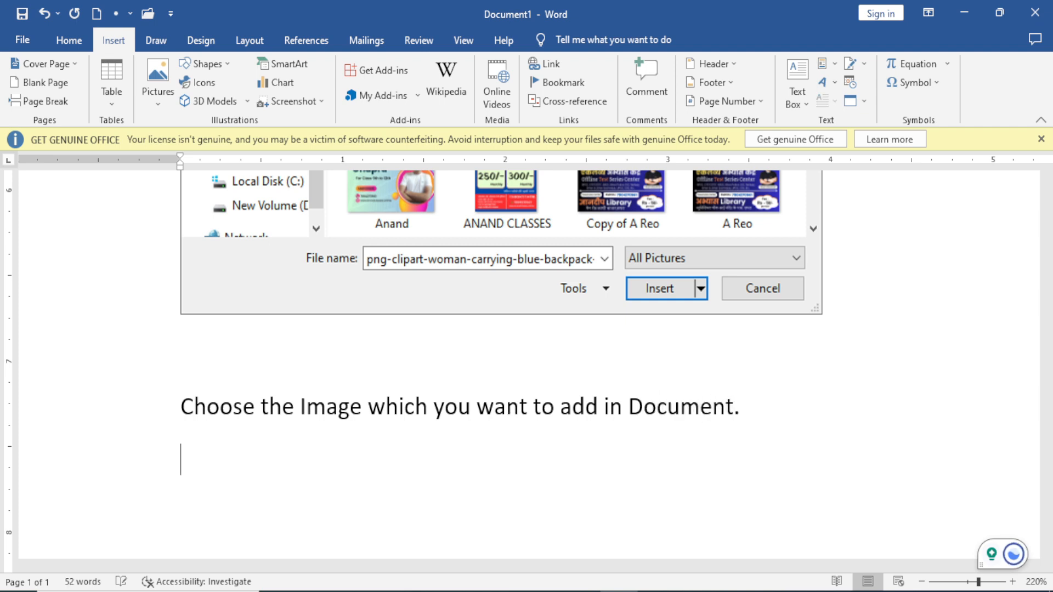
- Write "Click on Insert Button." as the following paragraph
text(C)
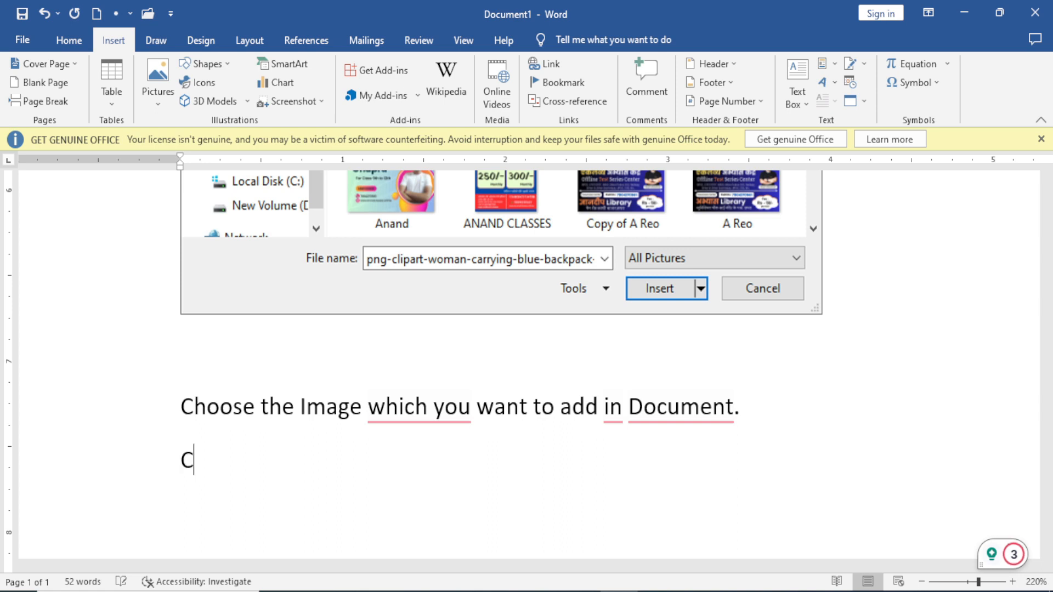
text(lick on )
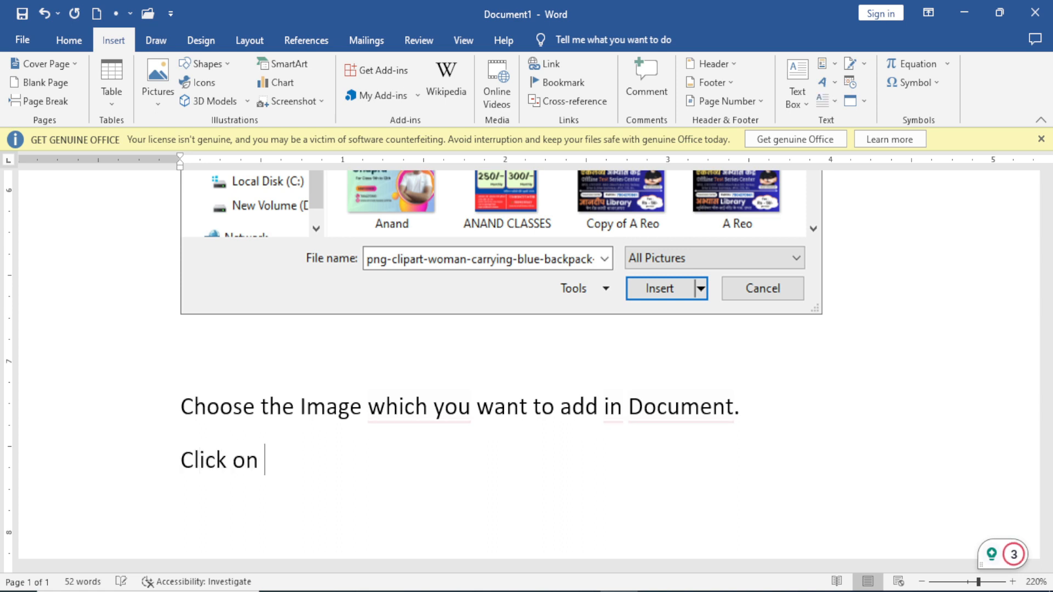
text(Insert B)
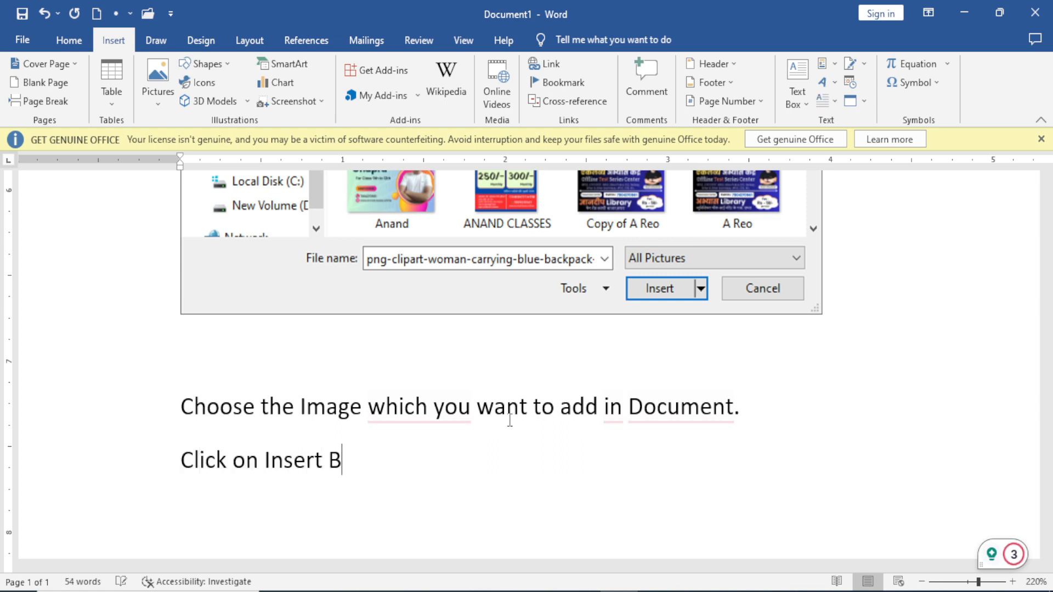
text(utton.)
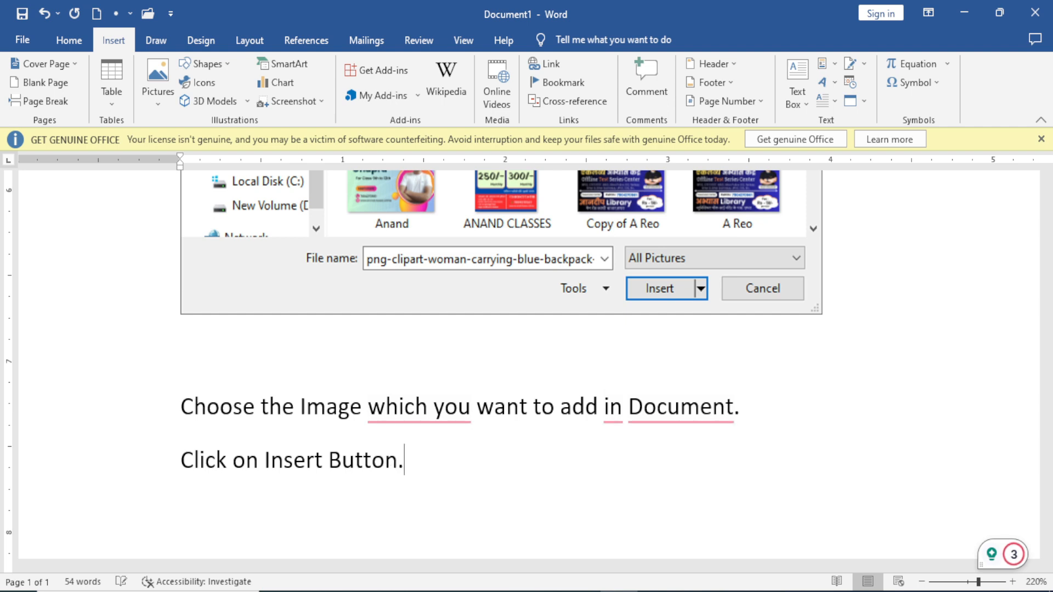
- Accept the Grammarly corrections "that you", "the Document", "the Insert" and "to" in place of "in" in the last two paragraphs
mouse_move(426, 410)
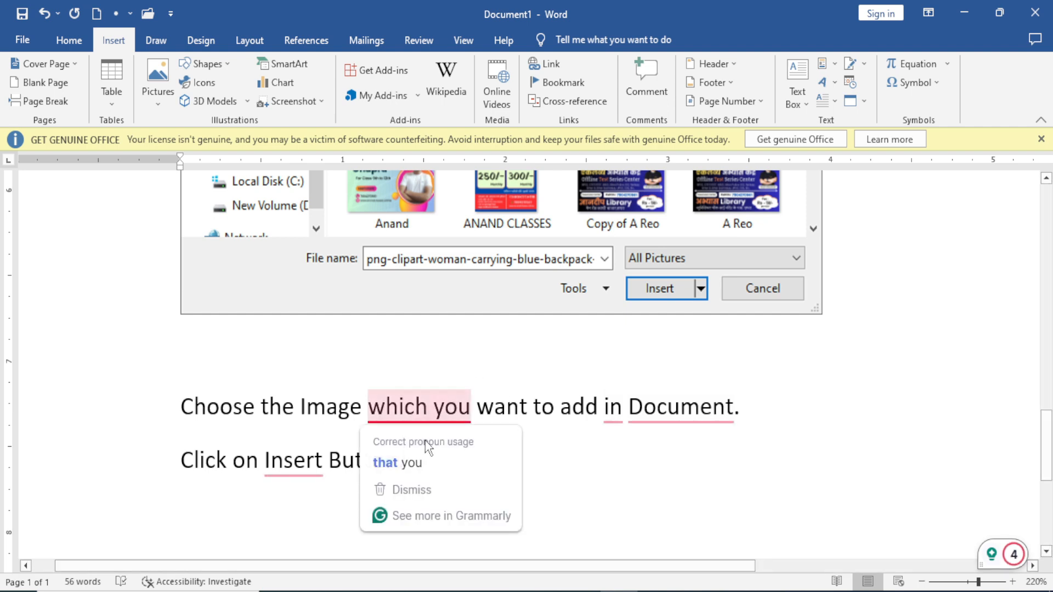
click(426, 467)
mouse_move(609, 425)
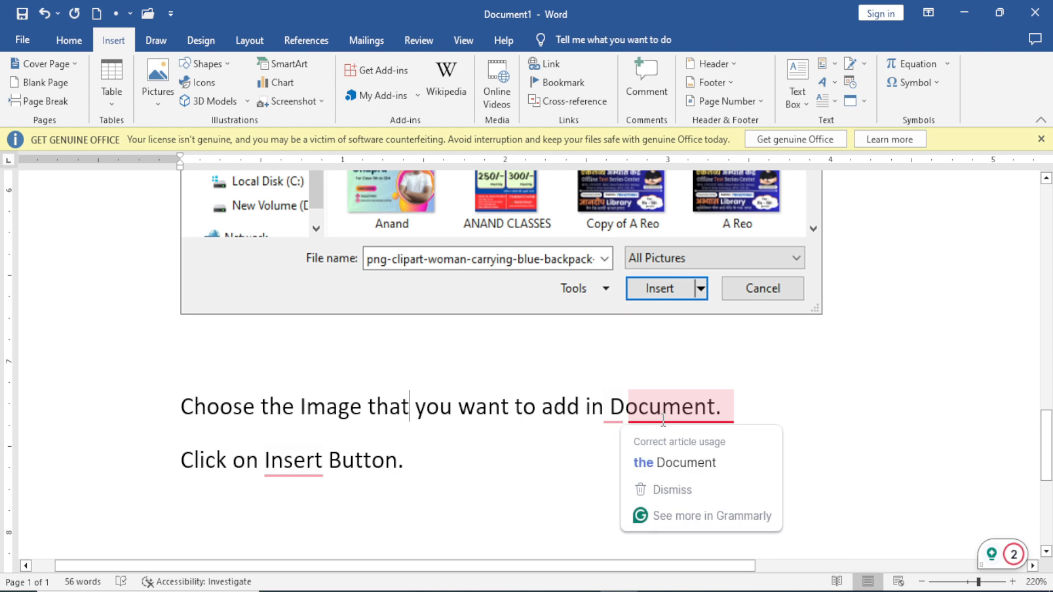
click(661, 463)
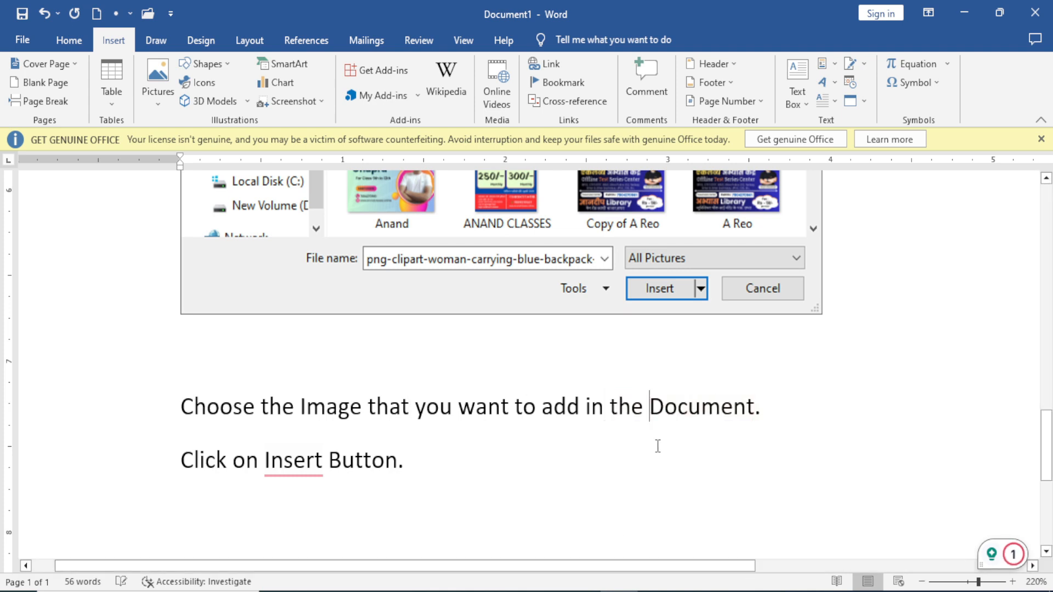
mouse_move(293, 463)
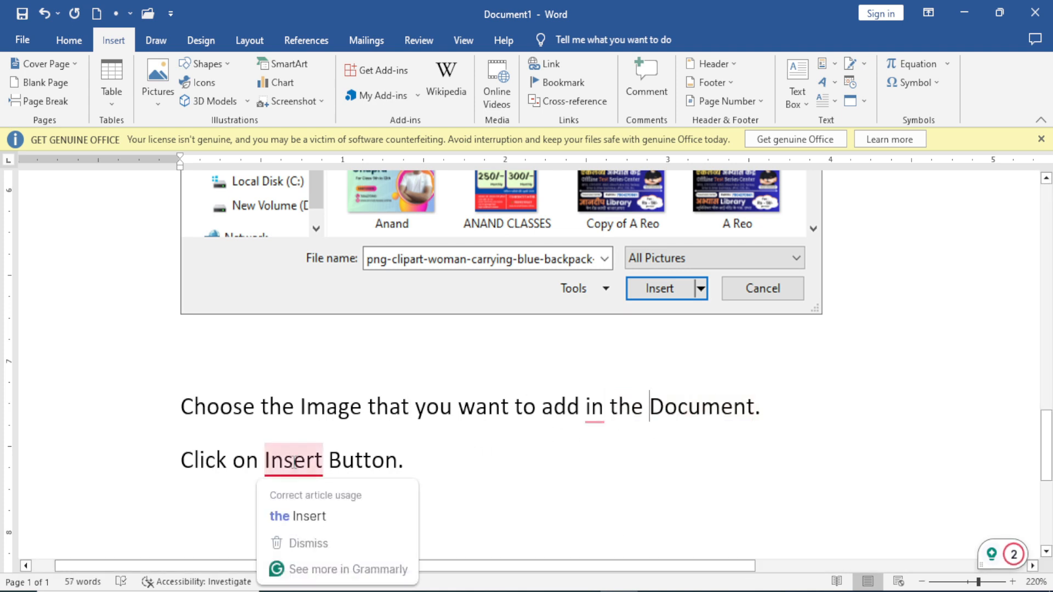
click(296, 515)
click(471, 458)
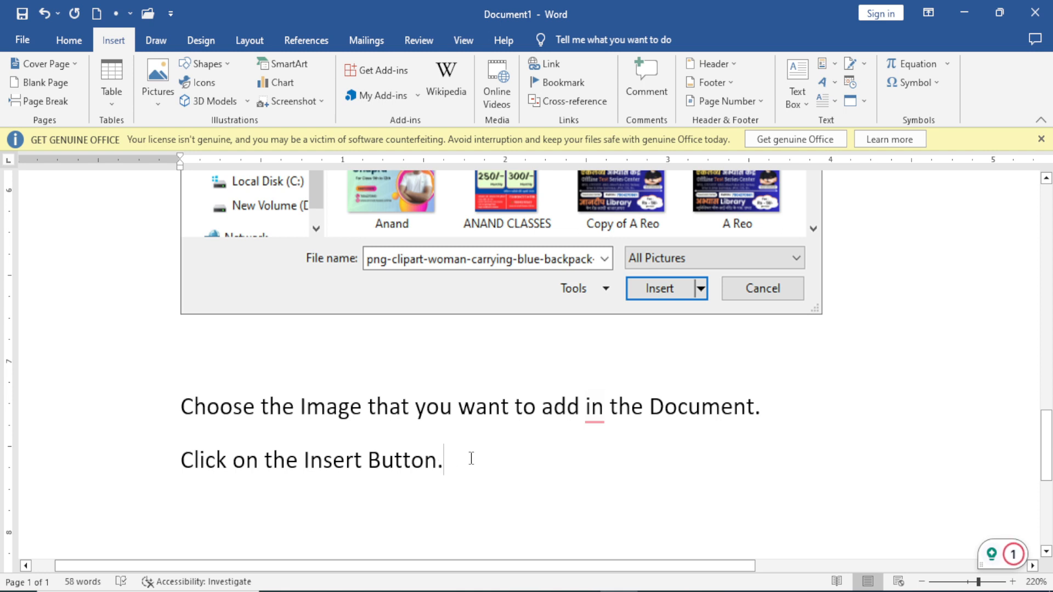
mouse_move(595, 427)
click(616, 460)
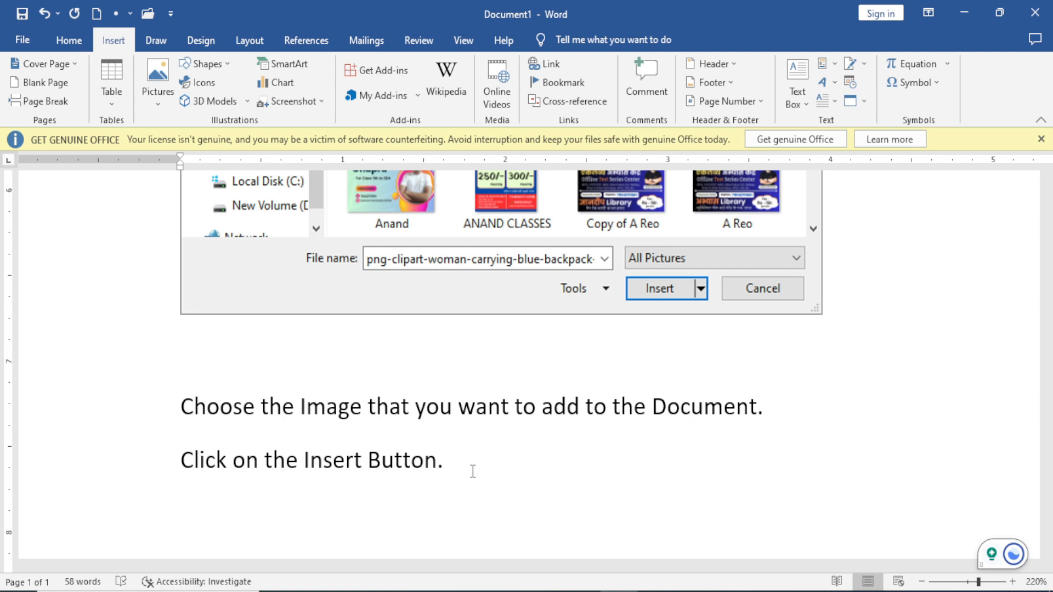
- Add the closing paragraph "The Image will be inserted in your Document." below the Insert Button sentence
scroll(422, 464, down, 3)
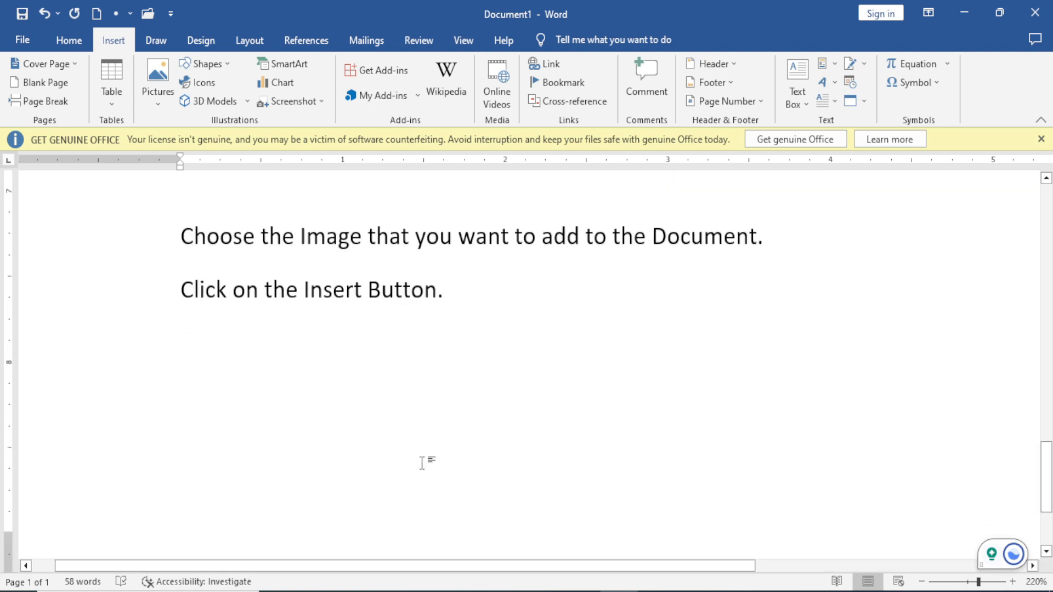
key(Return)
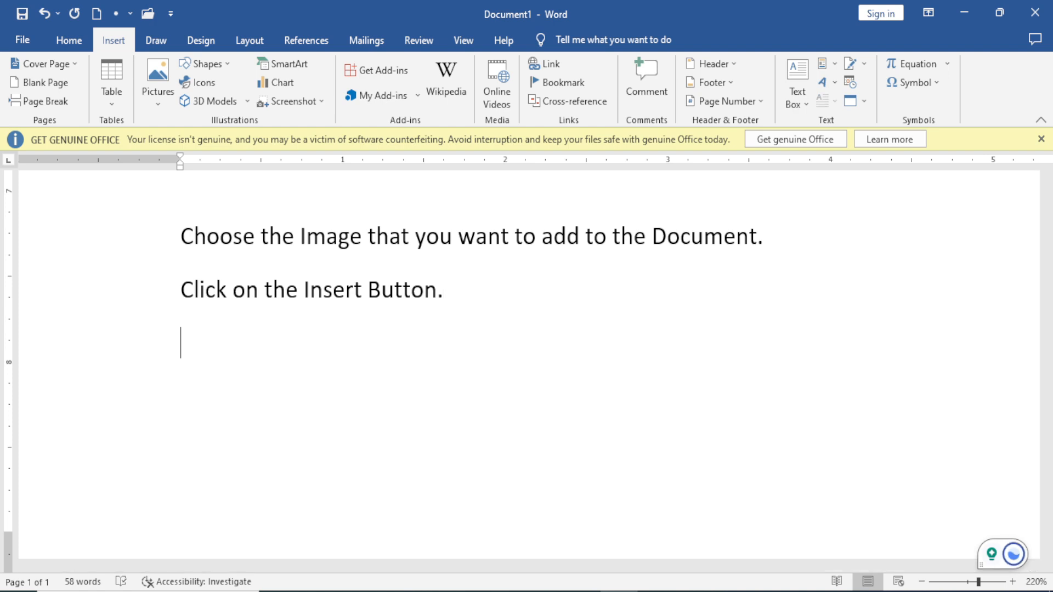
text(This)
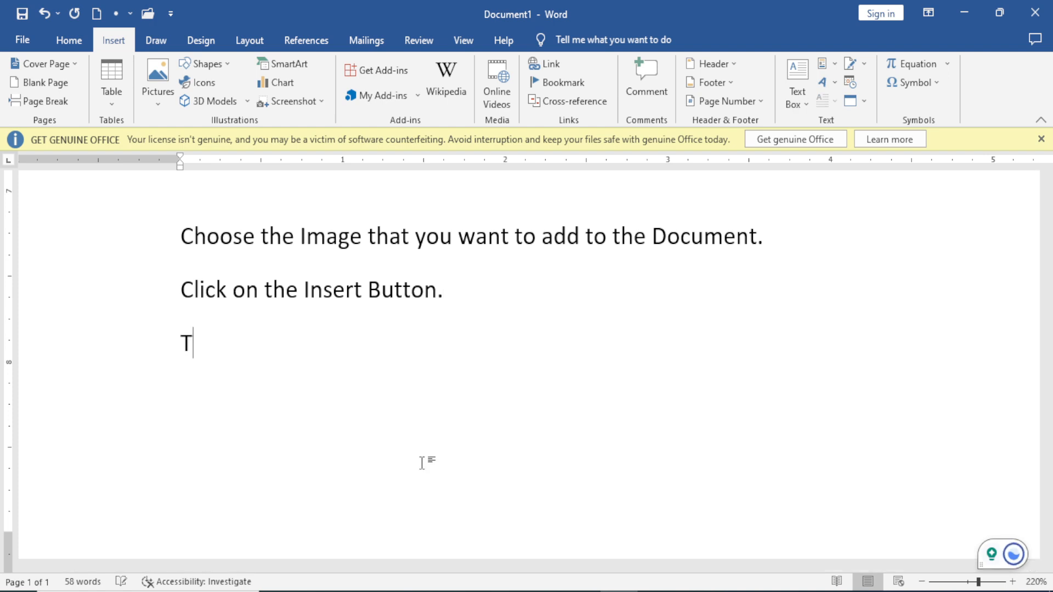
key(BackSpace)
key(BackSpace)
key(BackSpace)
text(e Image )
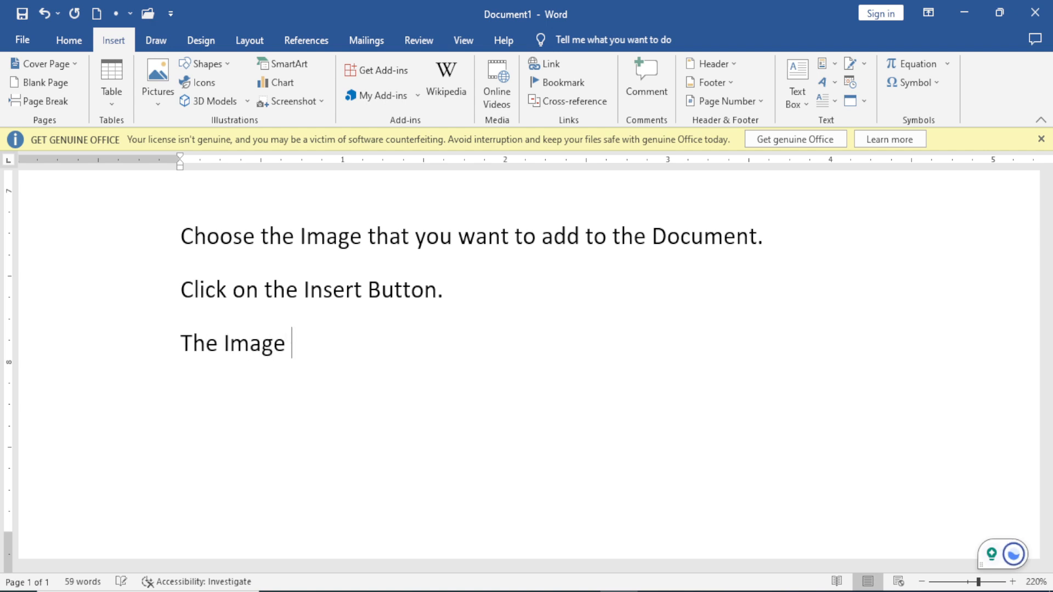
text(will be i)
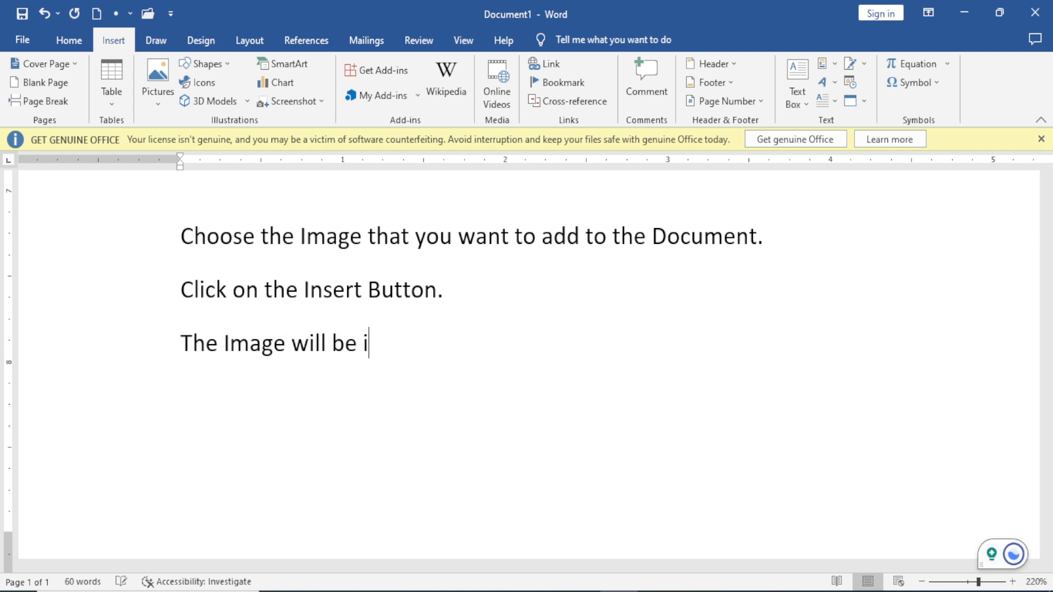
text(nserted i)
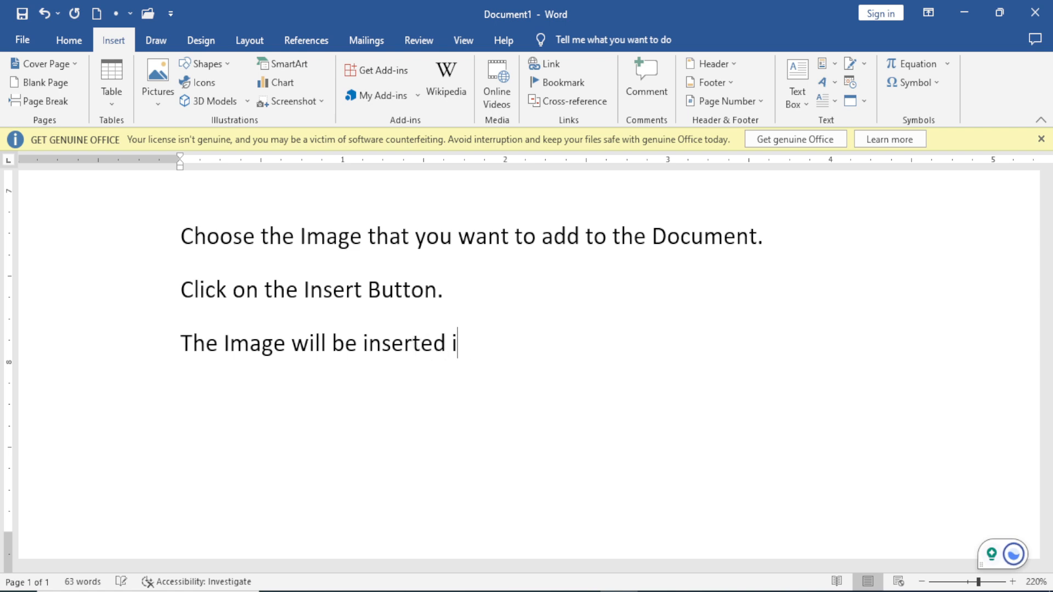
text(n your )
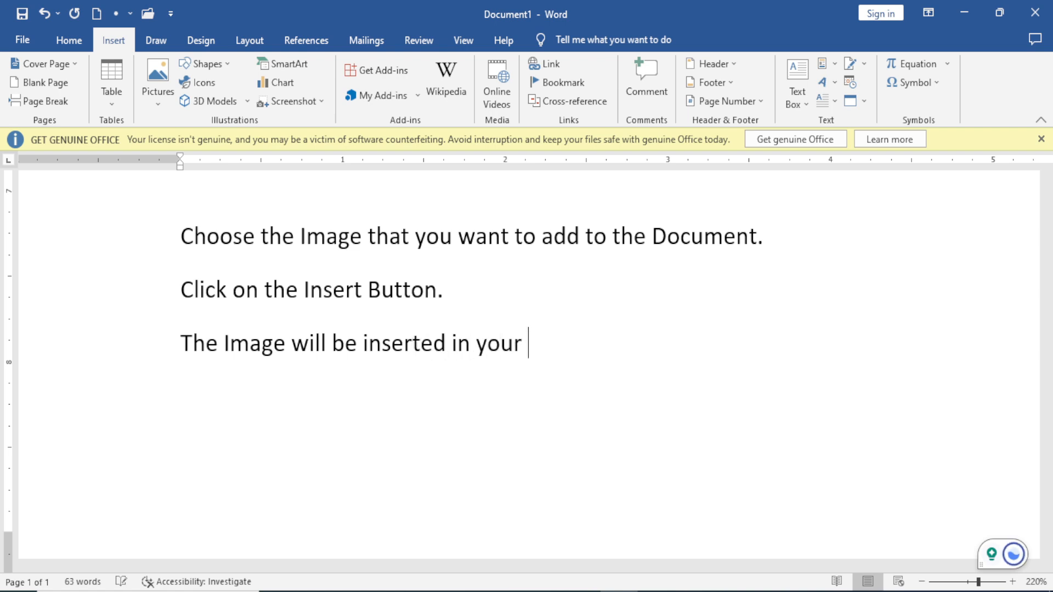
text(Document.)
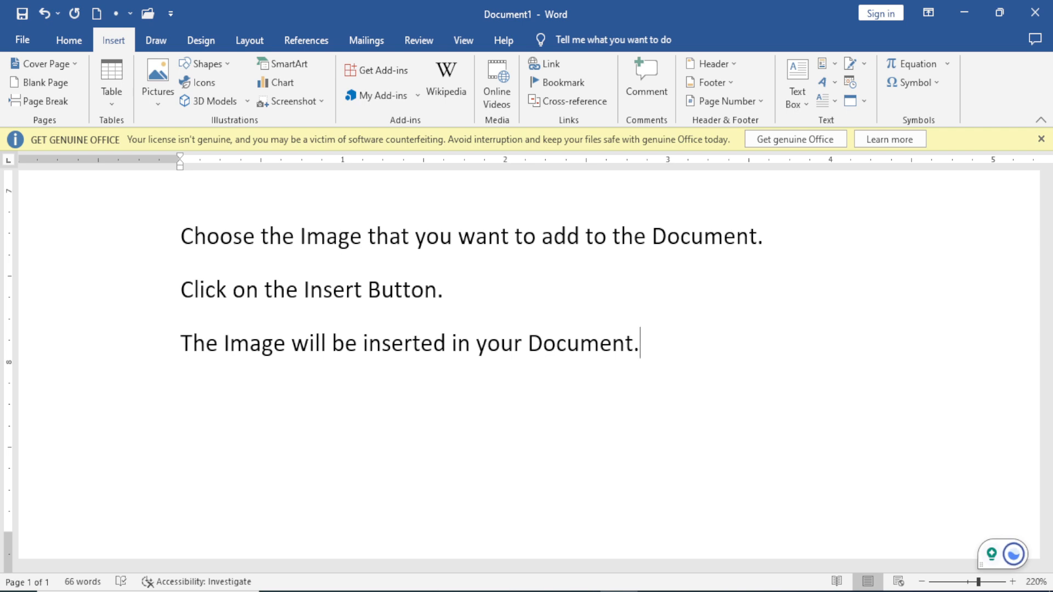
scroll(411, 483, down, 6)
scroll(407, 488, up, 15)
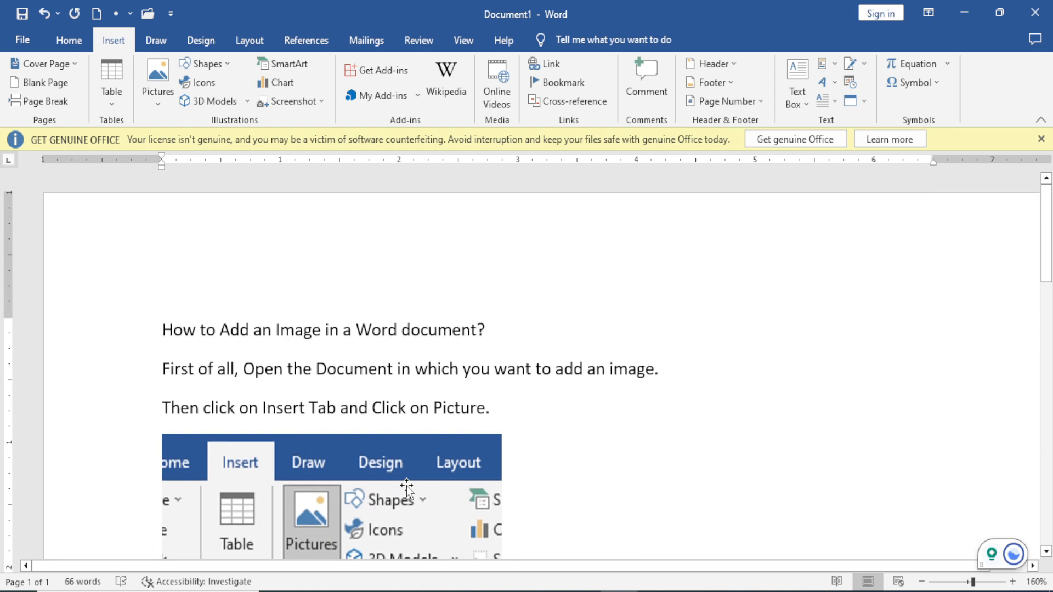
scroll(407, 486, down, 4)
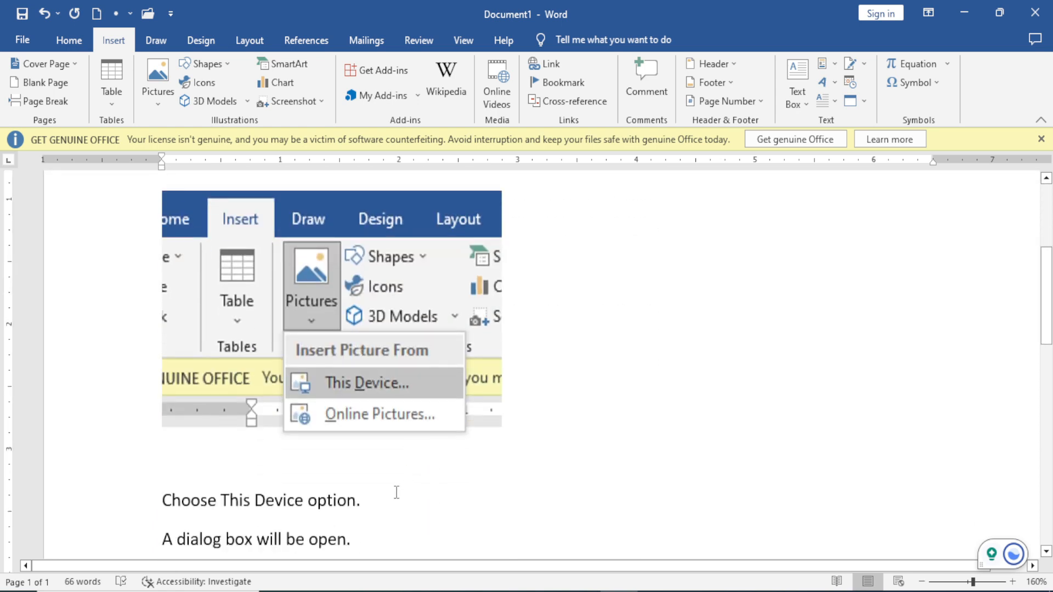
scroll(392, 506, up, 4)
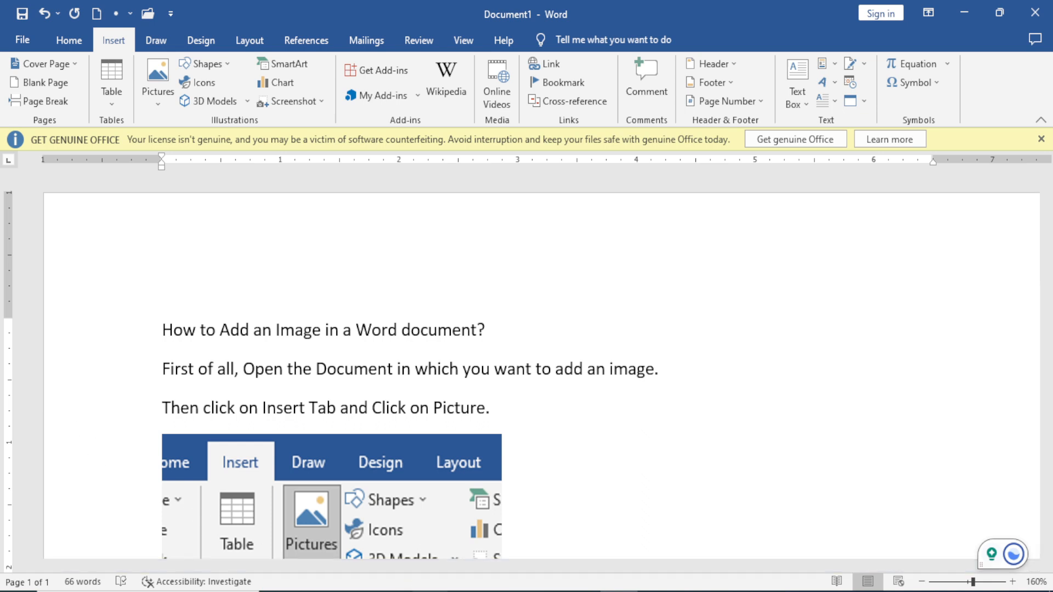
- Switch to the Chrome browser window and open a new tab
mouse_move(429, 591)
click(418, 537)
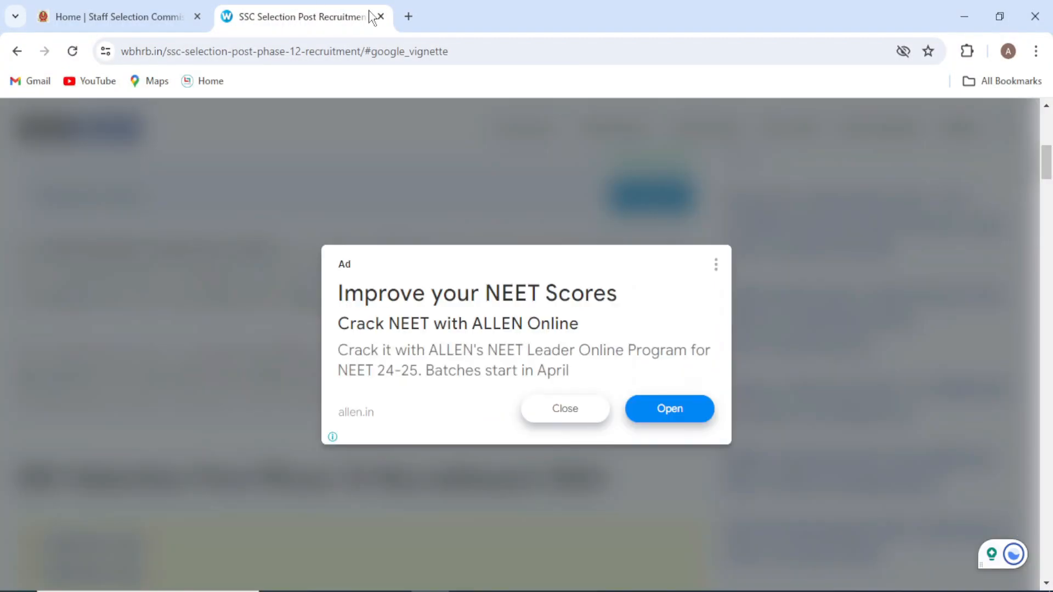
click(409, 17)
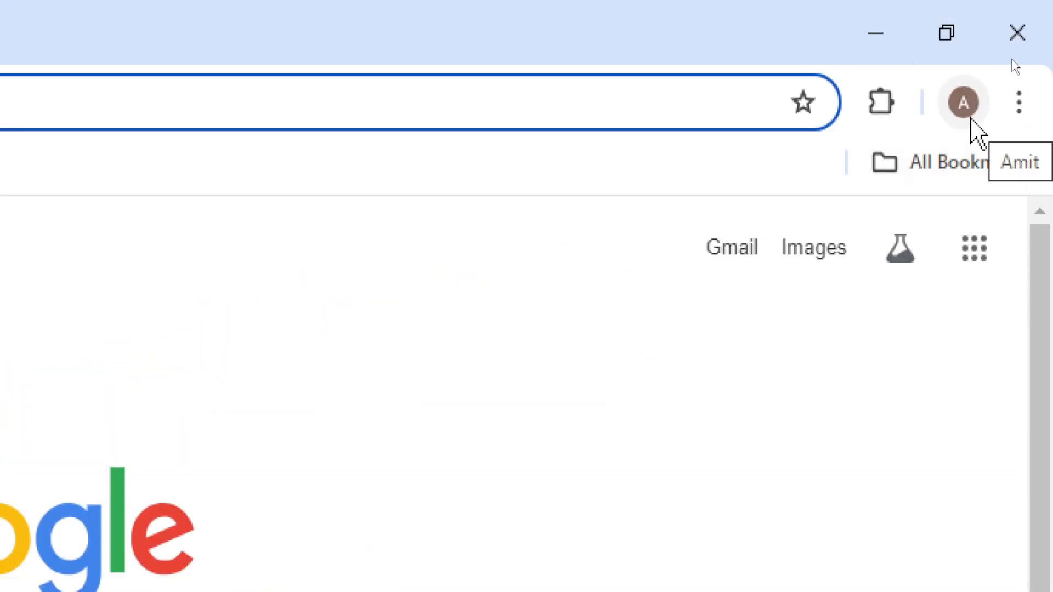
- Open Blogger from the Google apps list
click(975, 249)
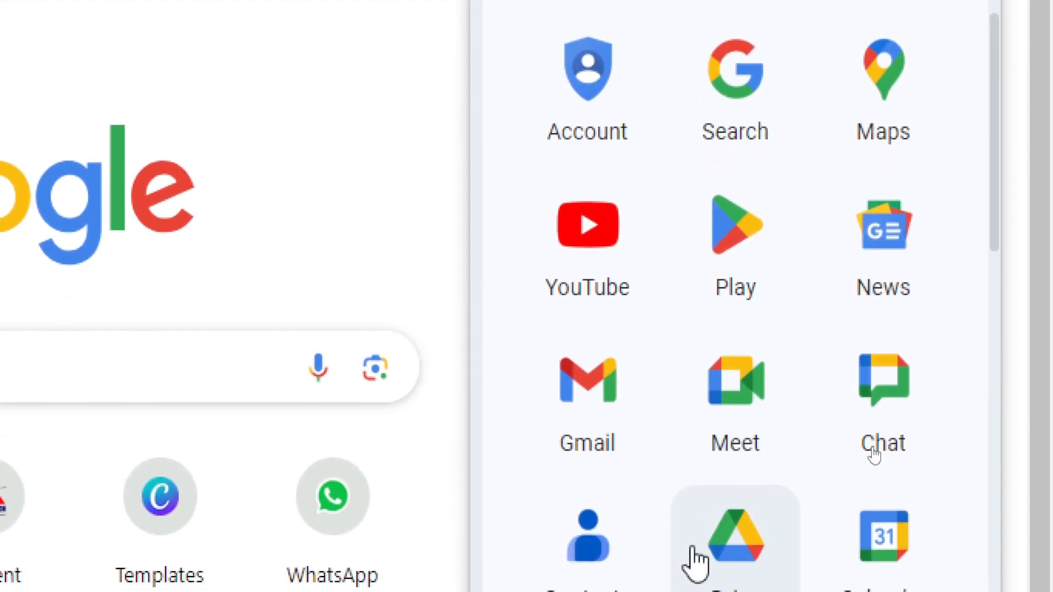
scroll(696, 560, down, 2)
scroll(699, 562, down, 5)
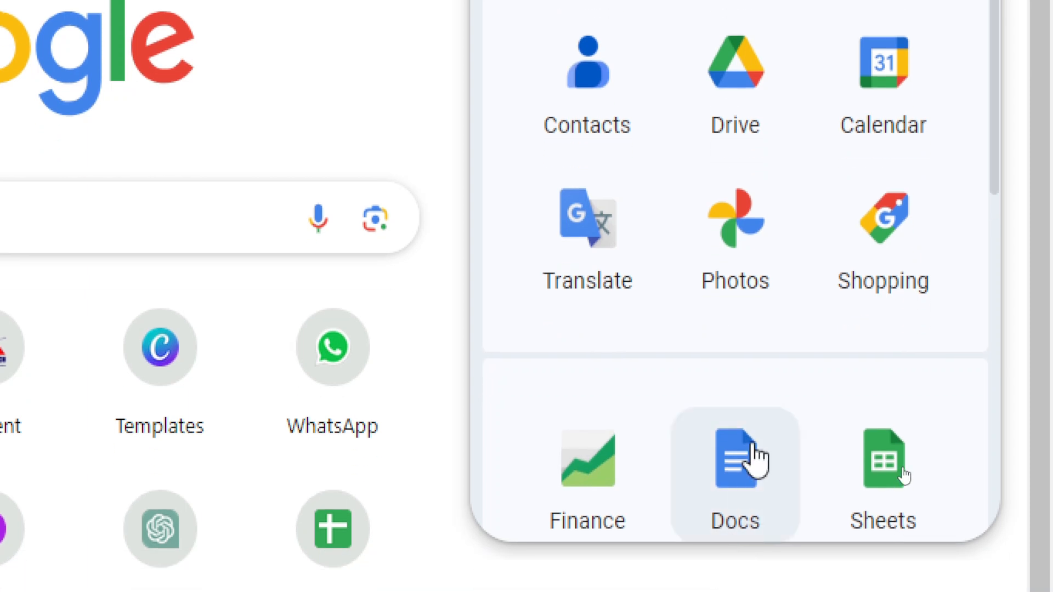
scroll(755, 459, down, 2)
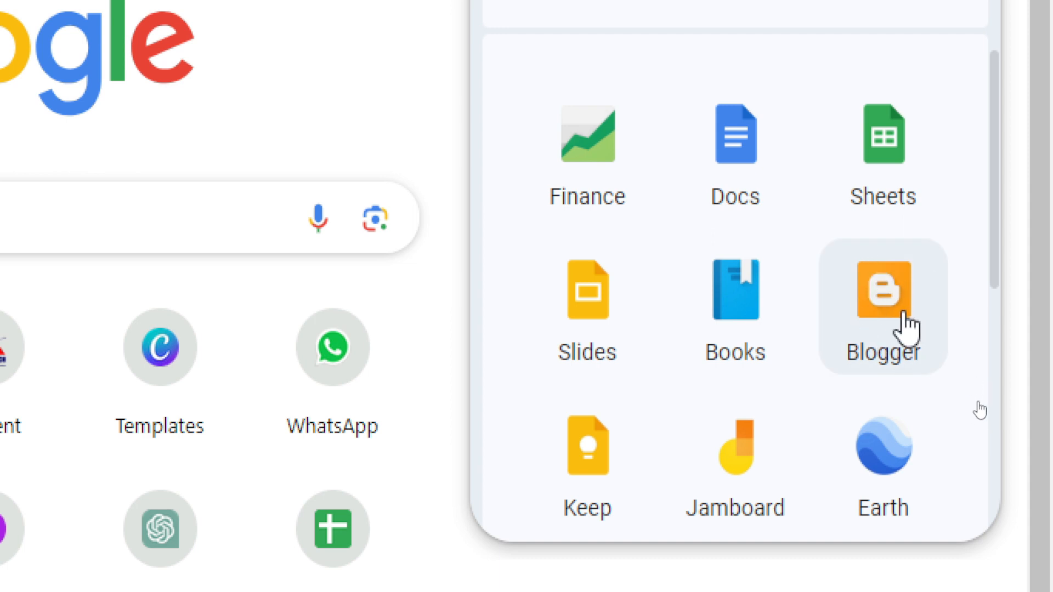
click(902, 342)
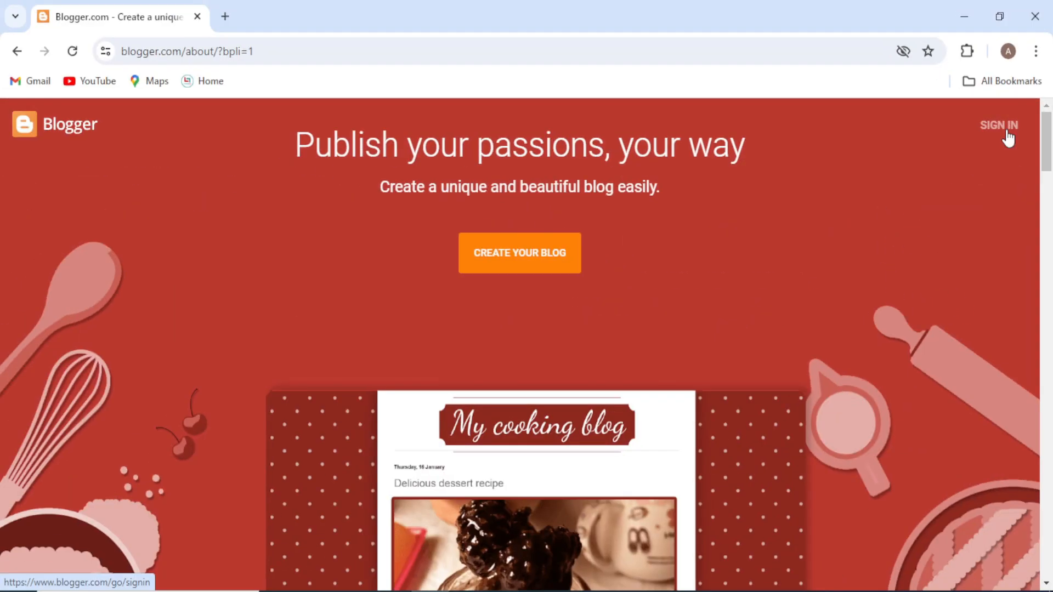
- Sign in to Blogger with the first listed Google account and skip the account suggestions
click(1007, 131)
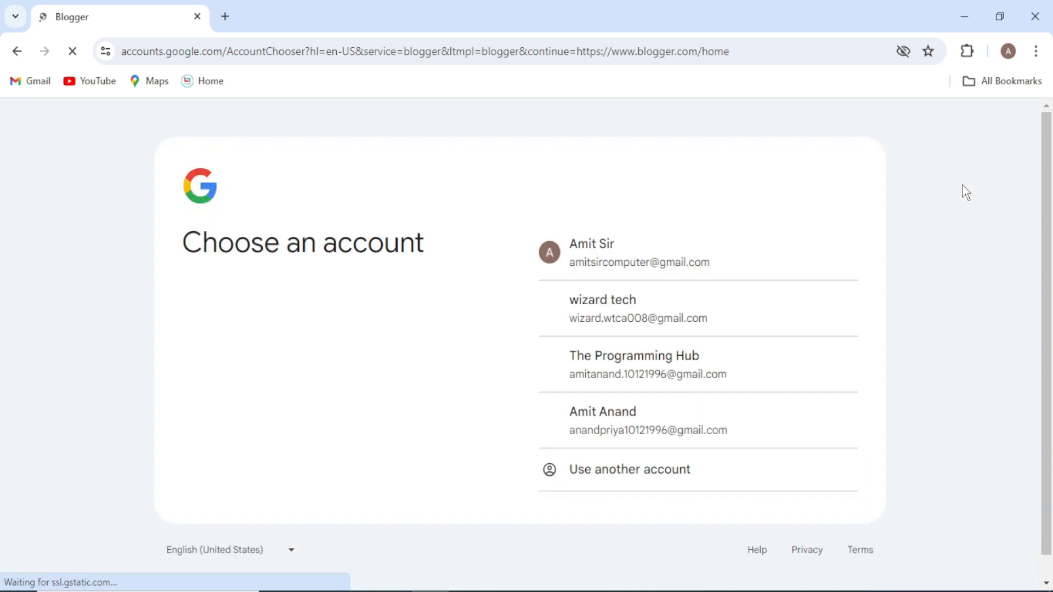
click(609, 392)
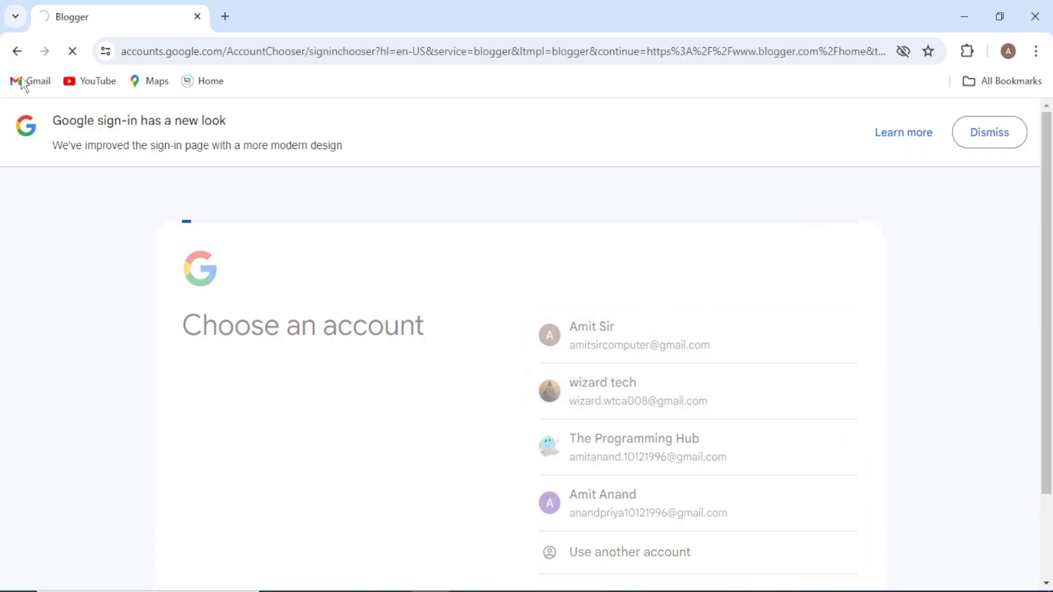
click(72, 51)
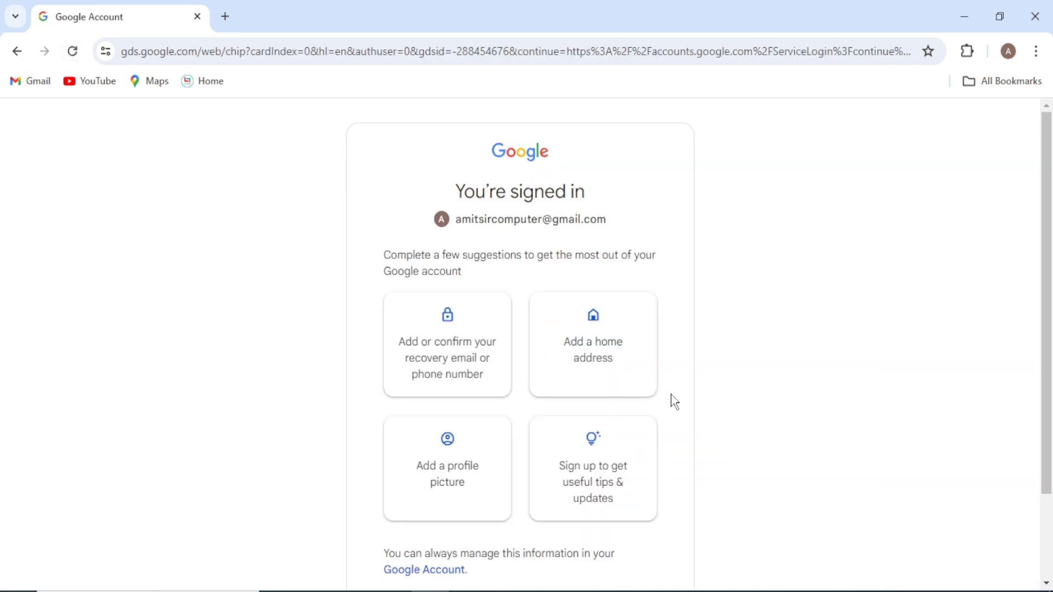
scroll(630, 428, down, 2)
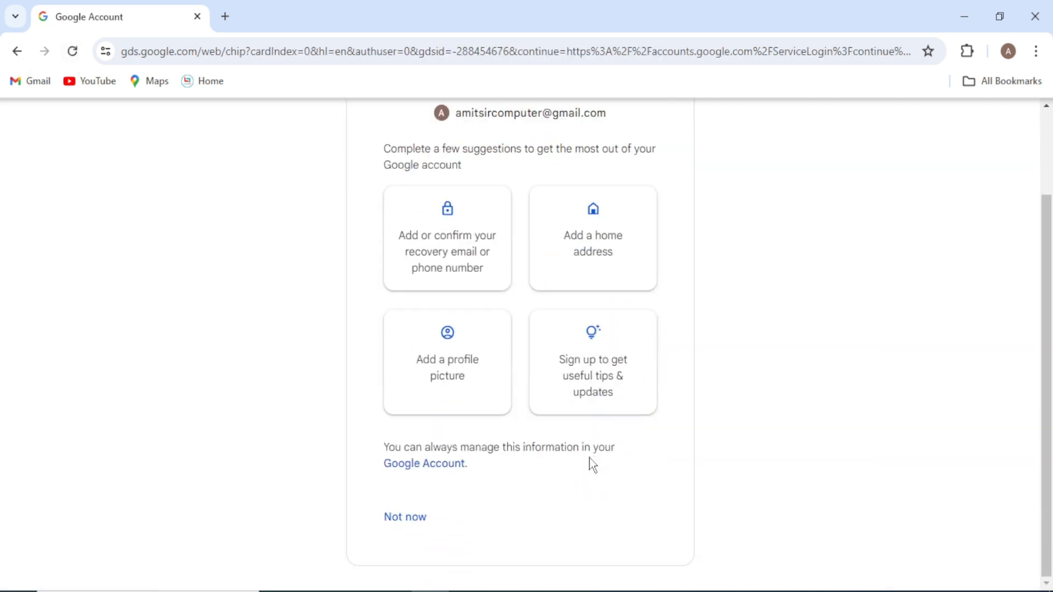
click(394, 518)
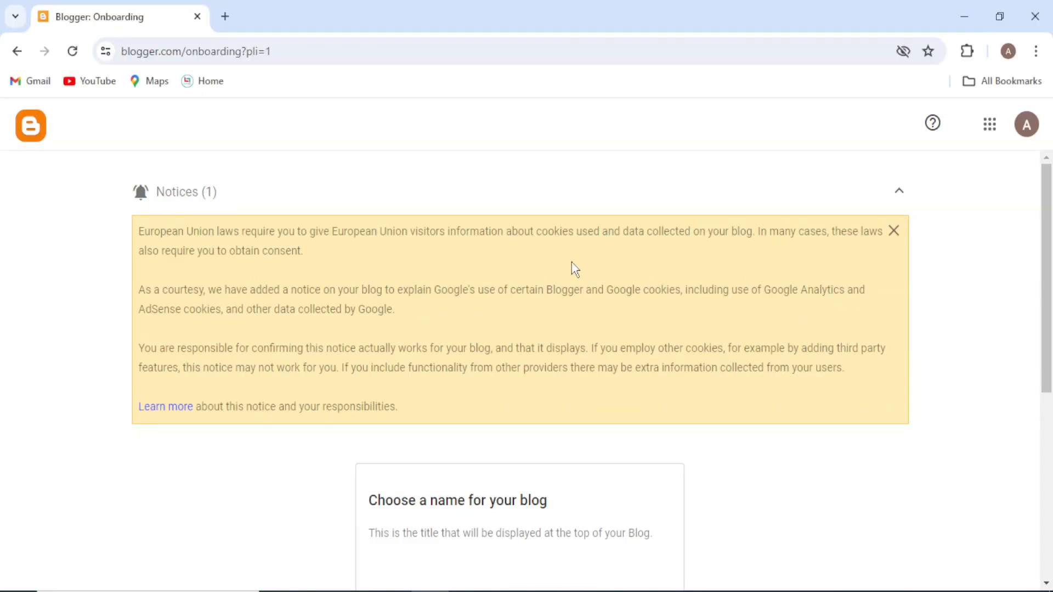
- Dismiss the European Union cookie notice and name the blog "How to Add Image in Word Document?"
click(893, 231)
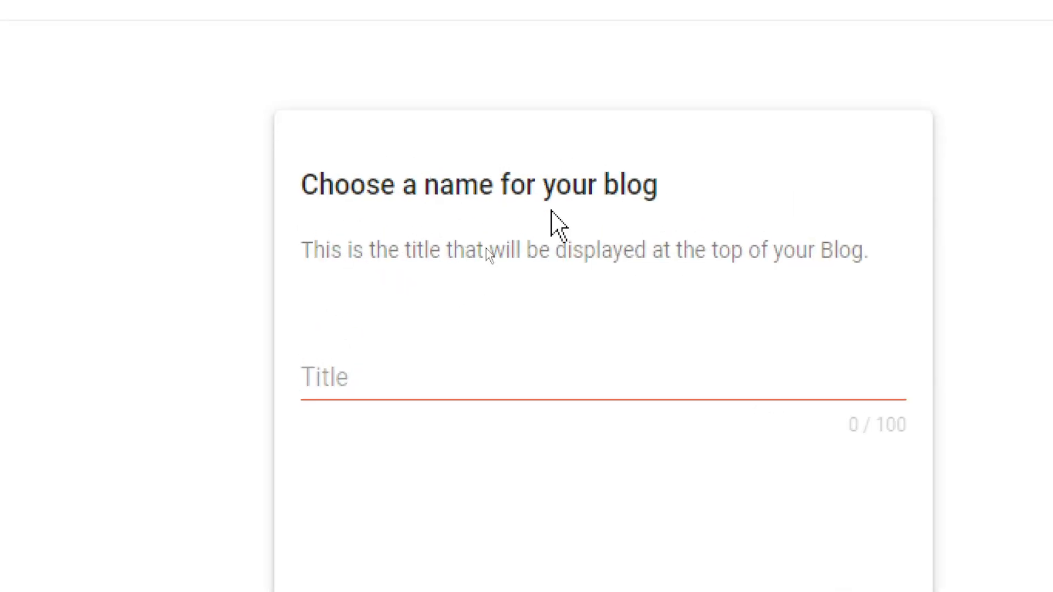
click(337, 379)
text(How )
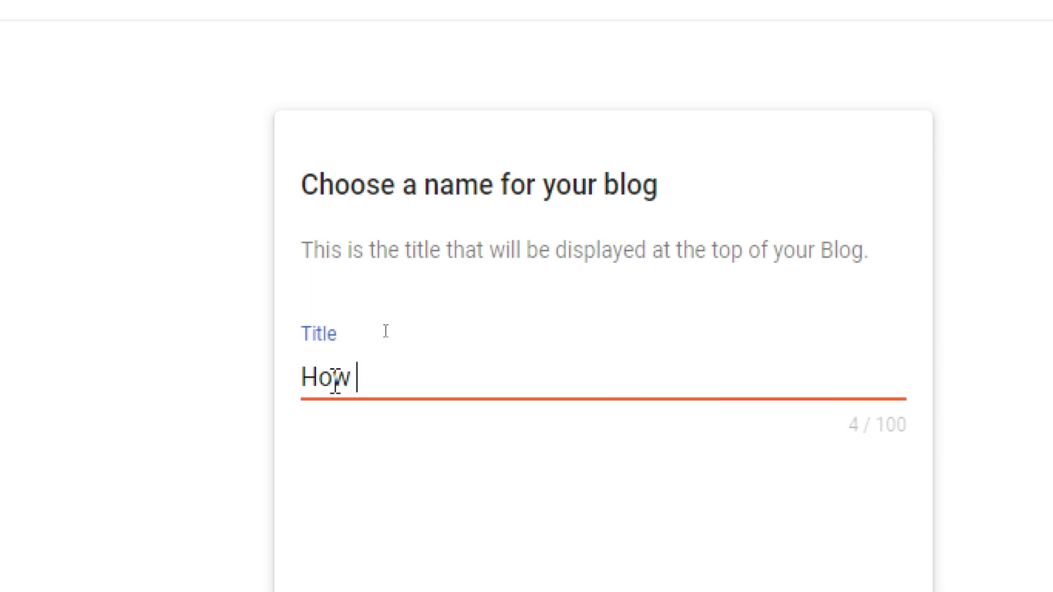
text(to Add )
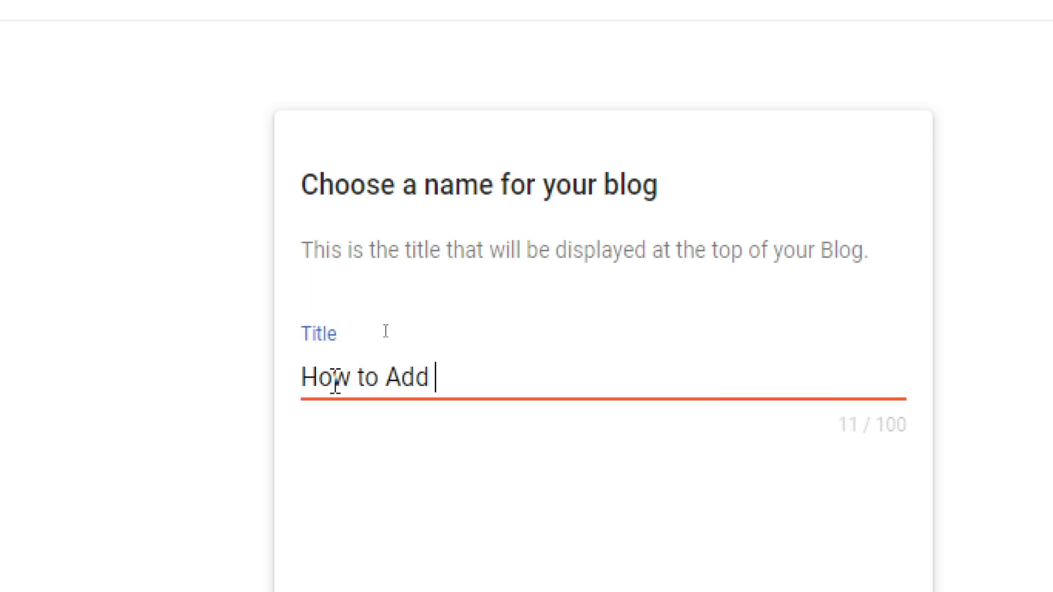
text(Image in)
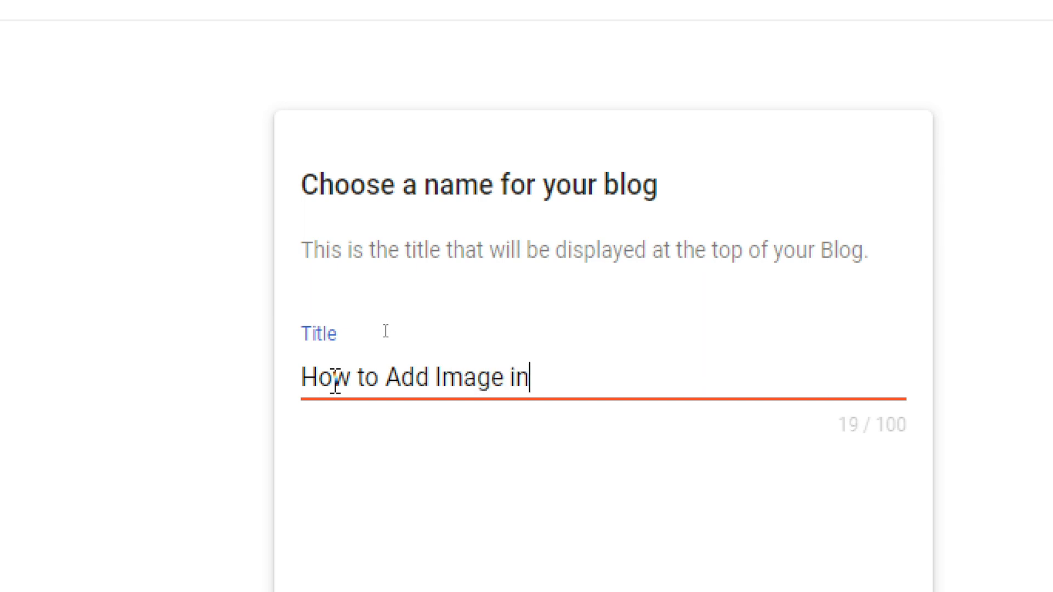
text( Word D)
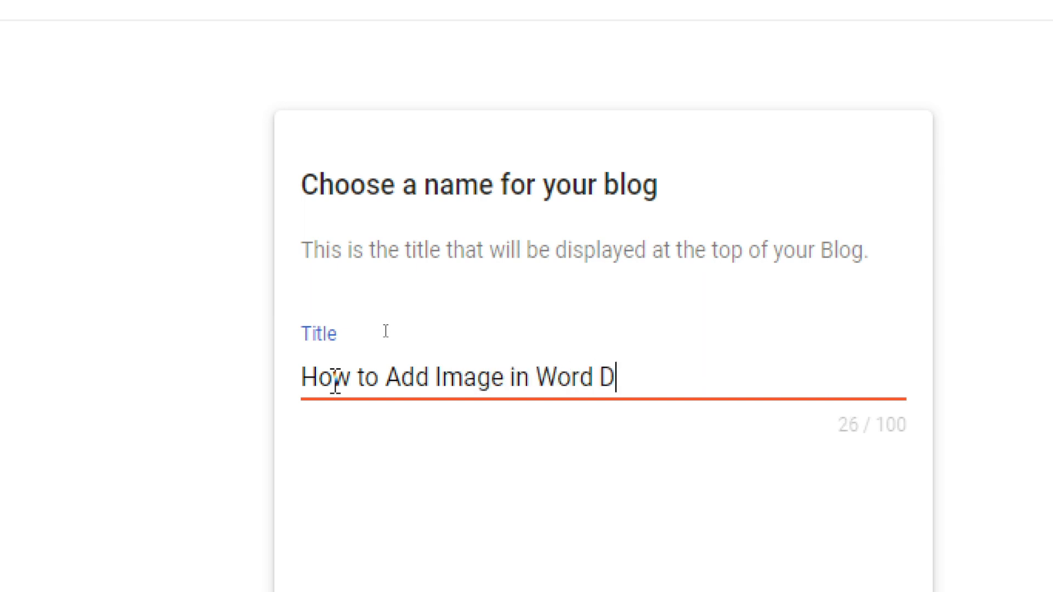
text(ocument.)
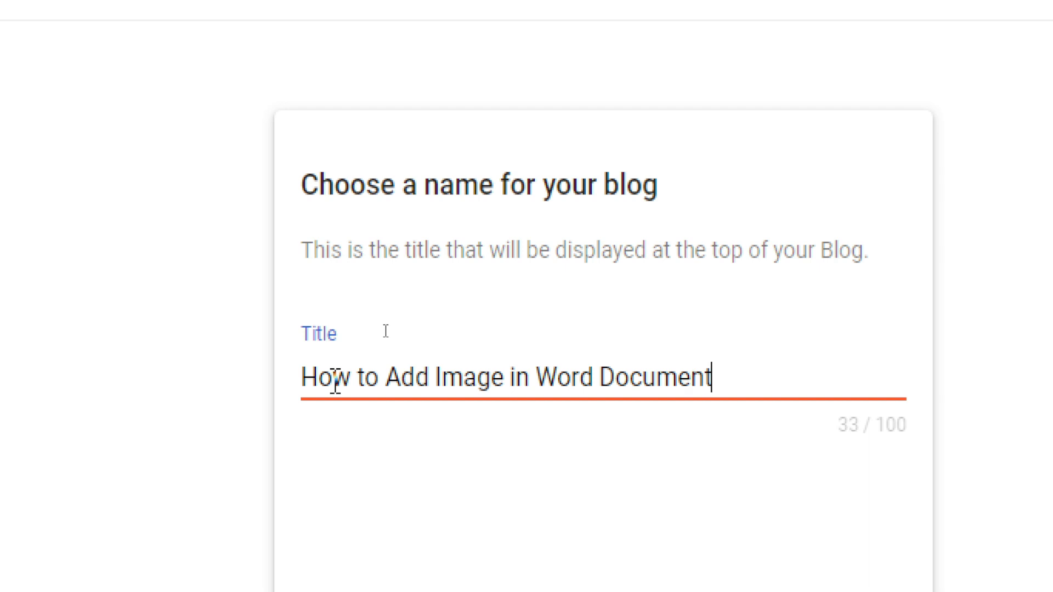
text(?)
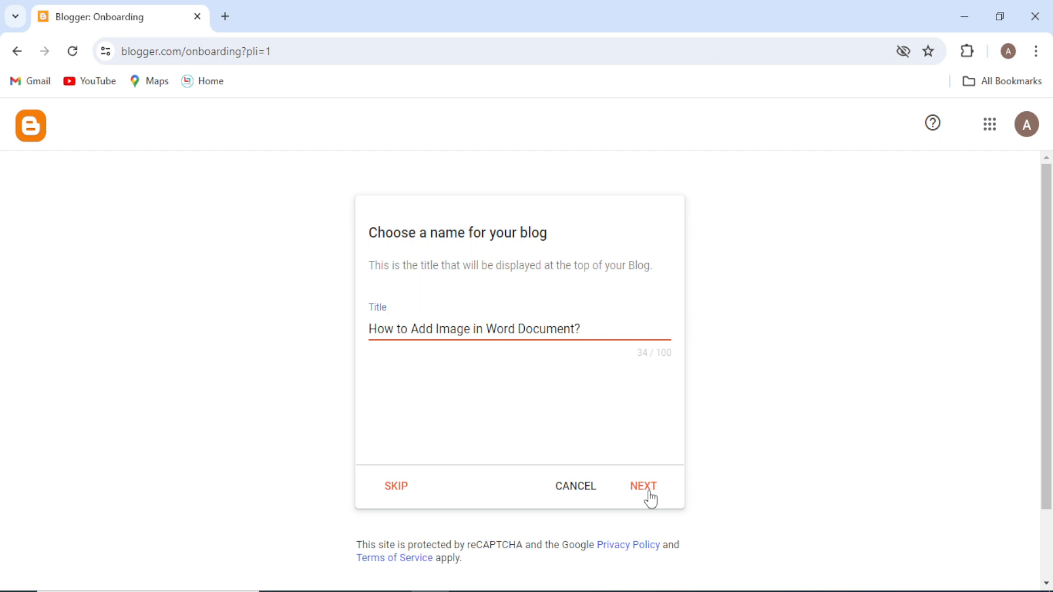
click(648, 491)
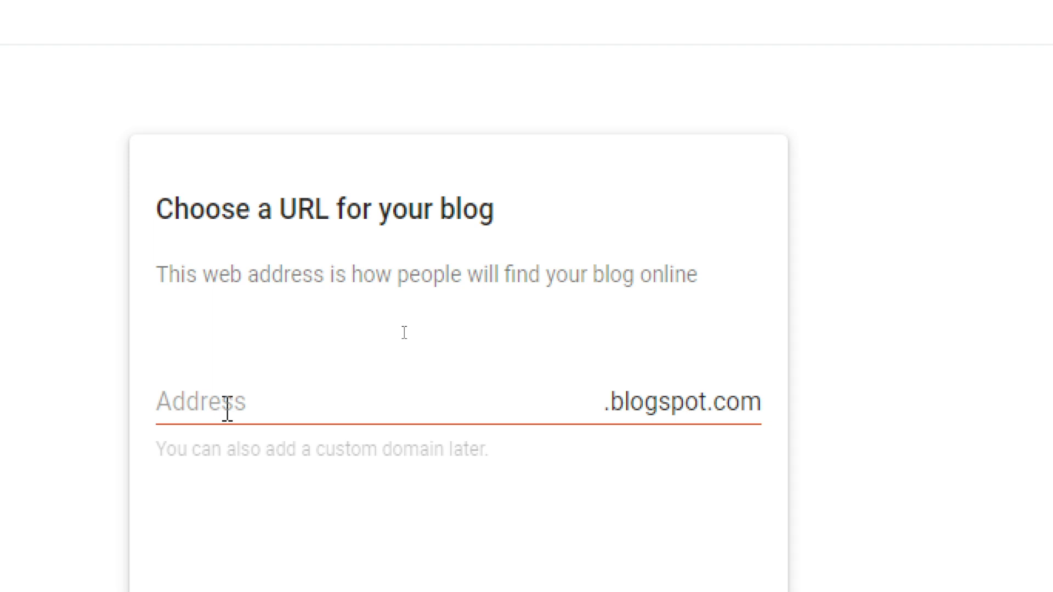
- Set the blog's blogspot.com address to the author's name followed by "blogs" and continue
click(227, 408)
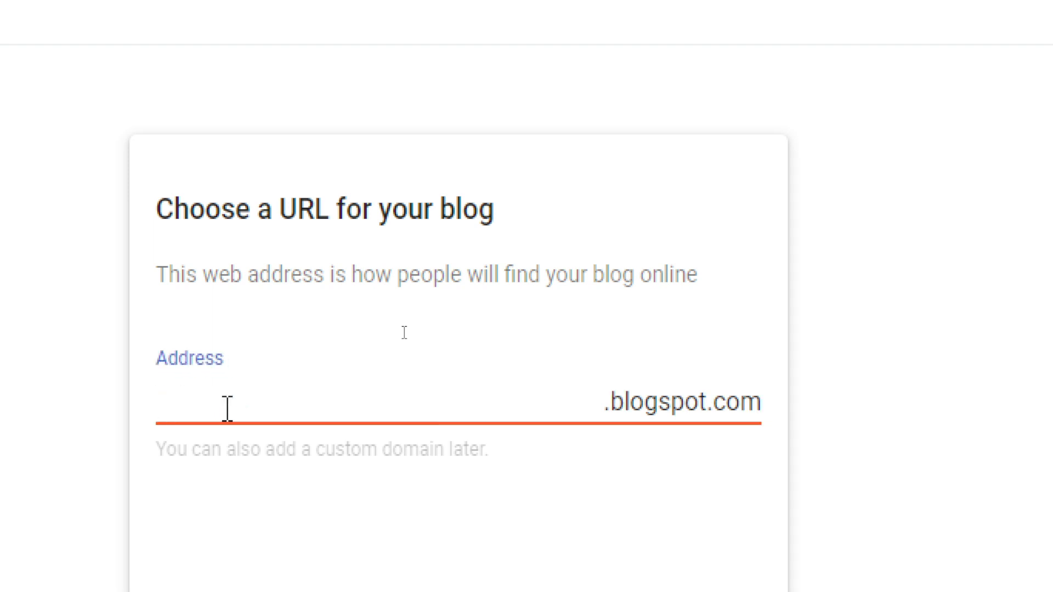
text(amitsi)
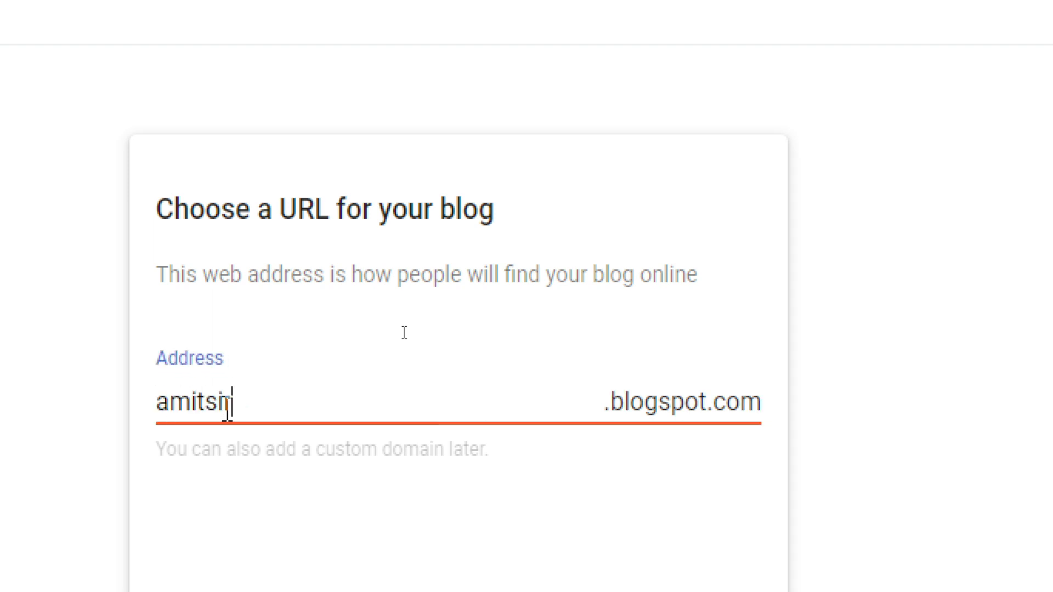
text(r)
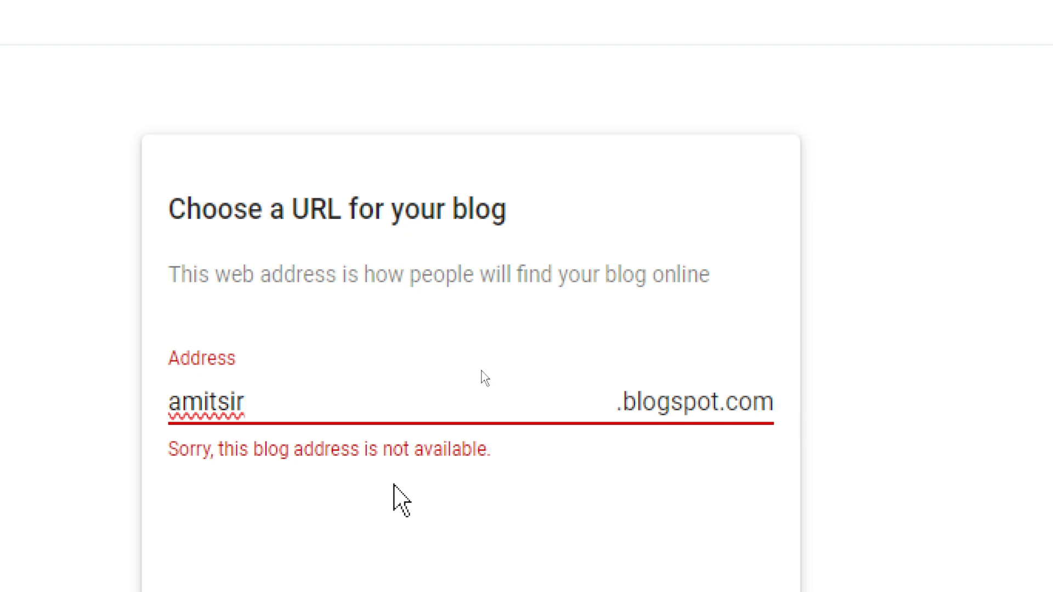
text(bolgs)
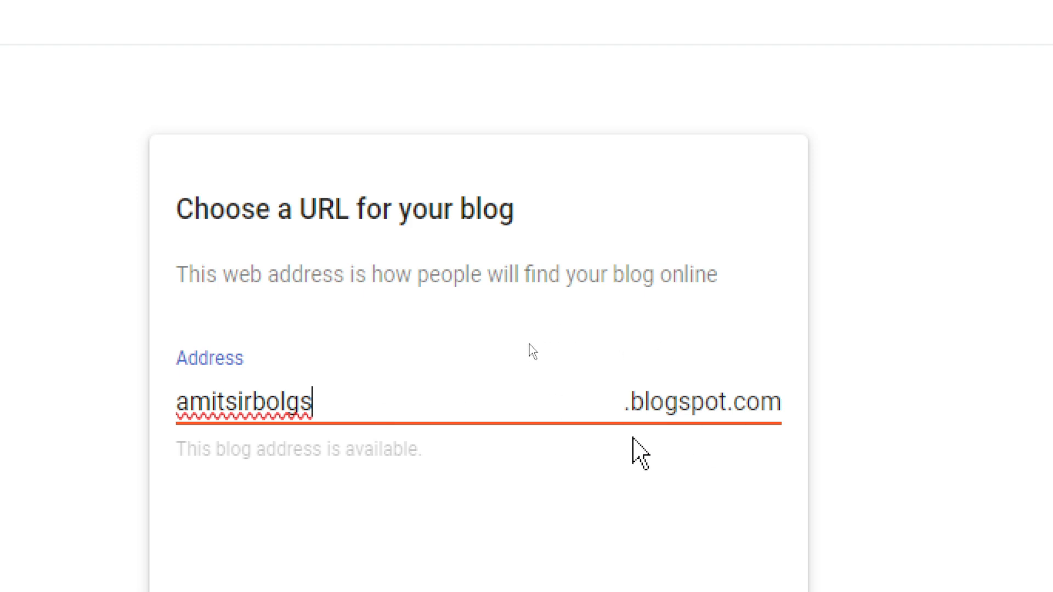
drag(266, 394, 332, 407)
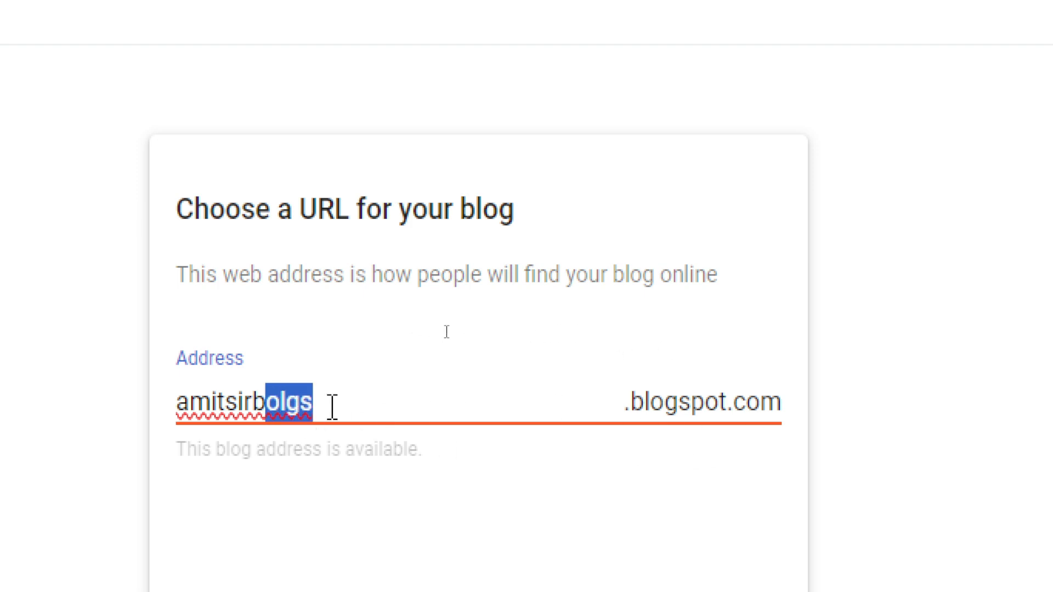
text(logs)
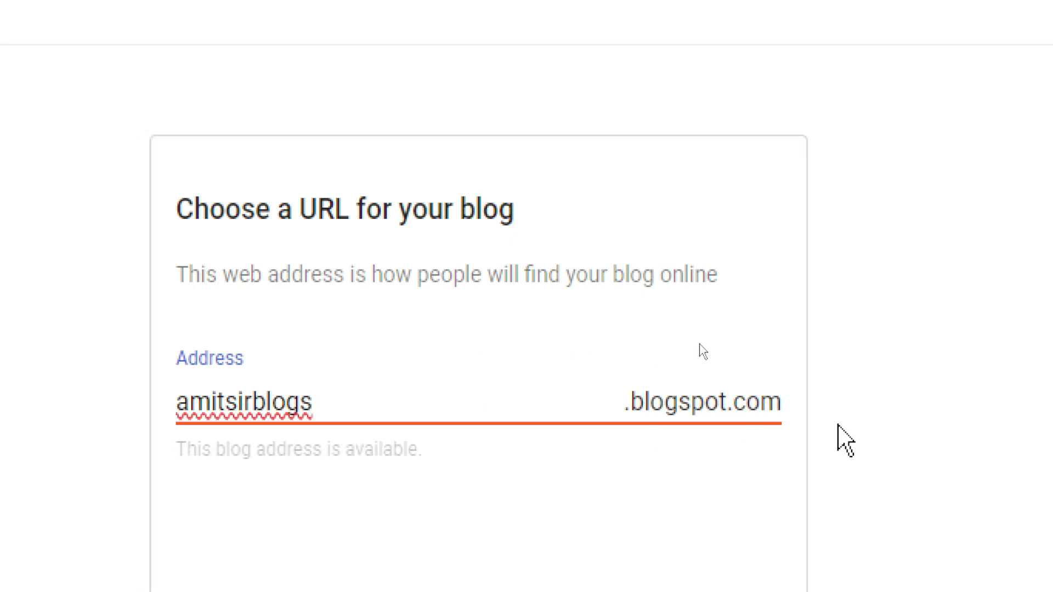
click(725, 526)
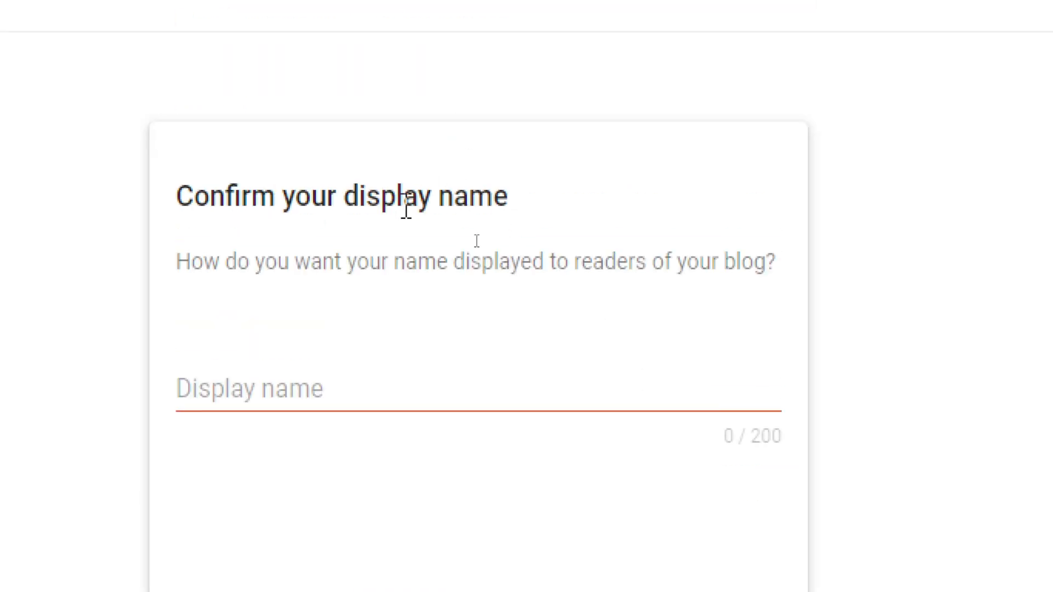
- Enter the author's name as the display name and finish creating the blog
click(288, 395)
text(A)
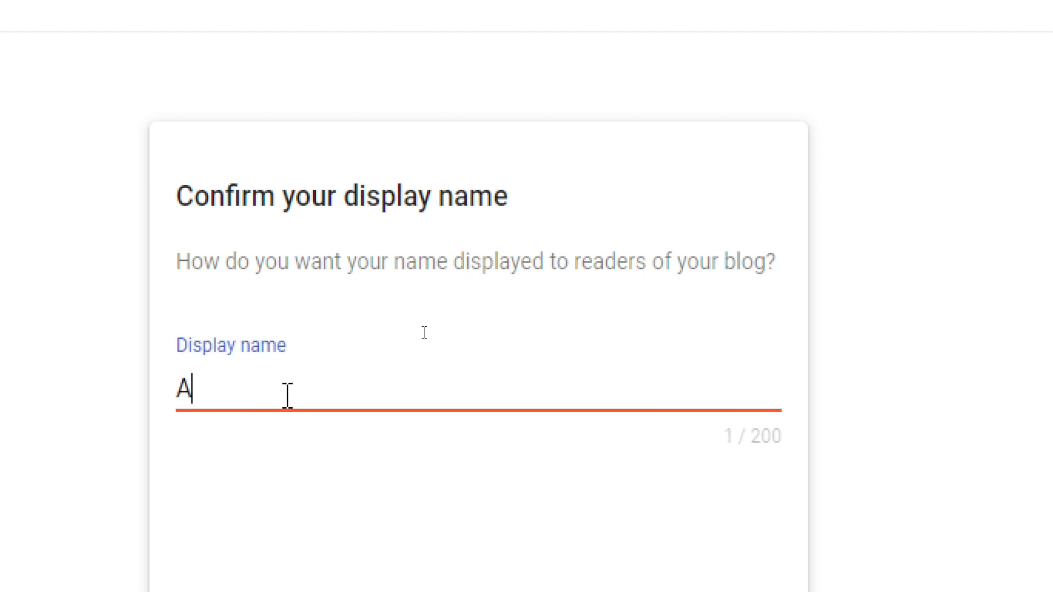
text(mit Sir)
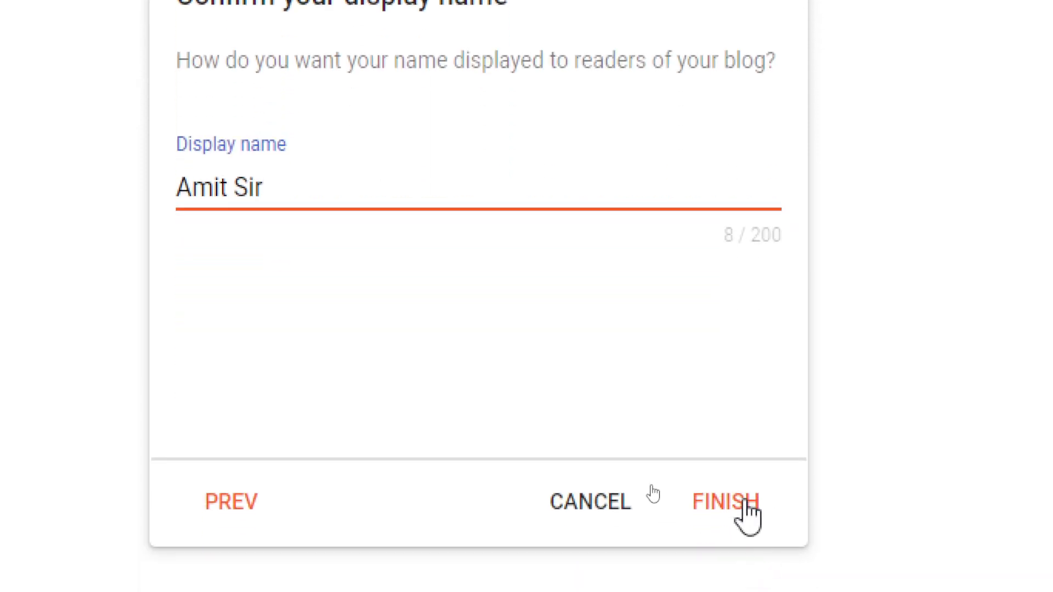
click(747, 504)
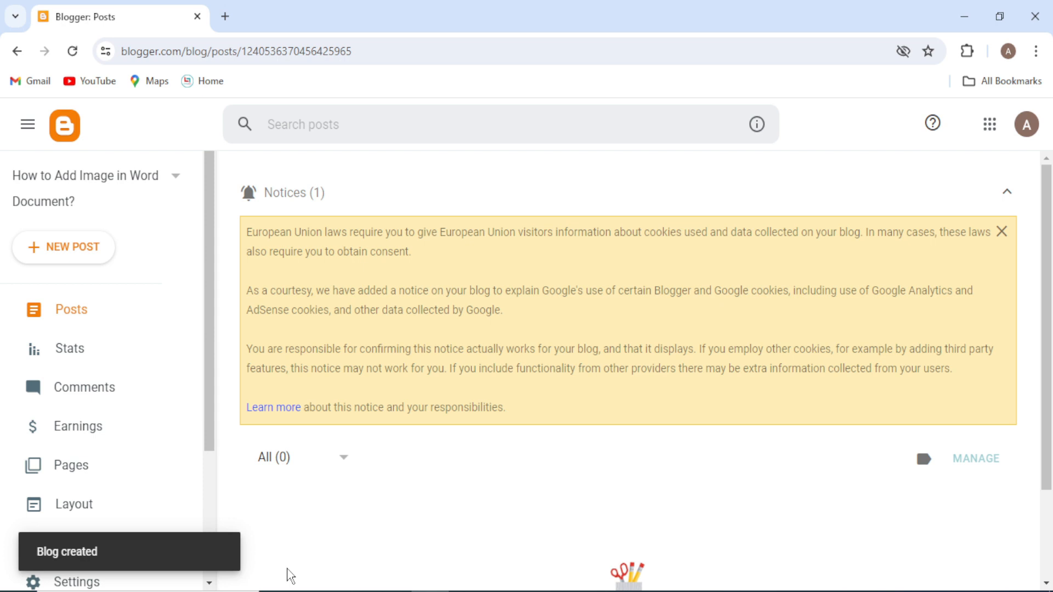
- Dismiss the cookie notice and start a new post with the cursor in its empty body
click(1001, 233)
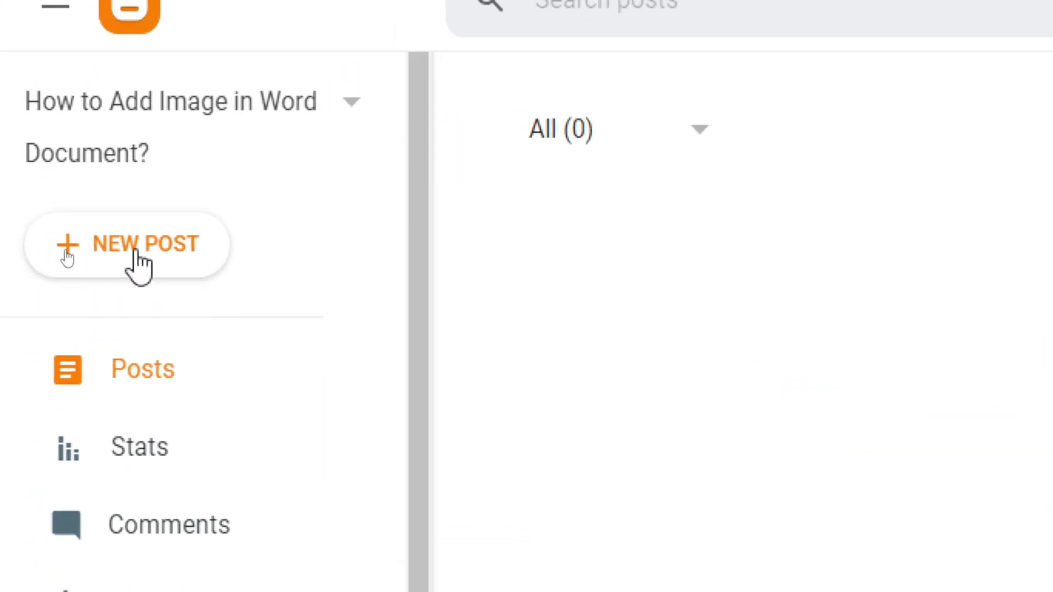
click(113, 245)
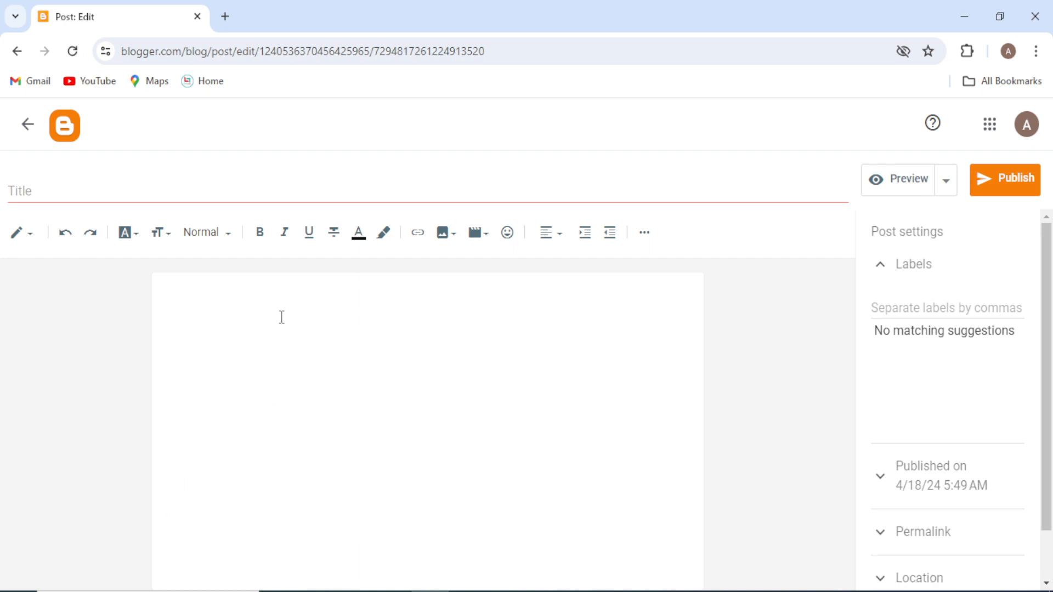
click(241, 320)
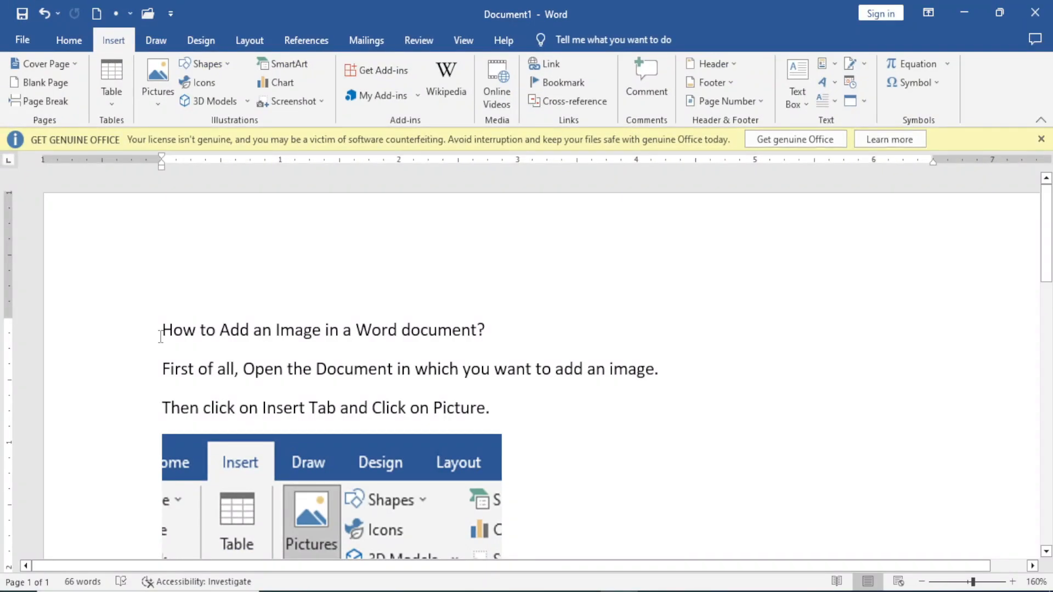
- Copy the entire guide from the Word document and paste it into the body of the Blogger post
key(ctrl+a)
key(ctrl+c)
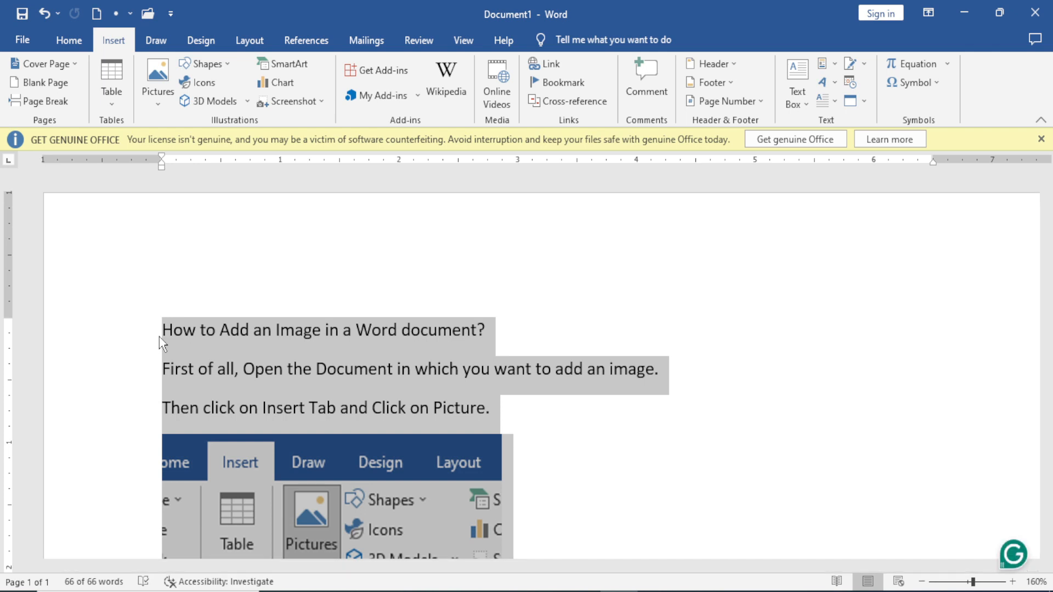
key(alt+Tab)
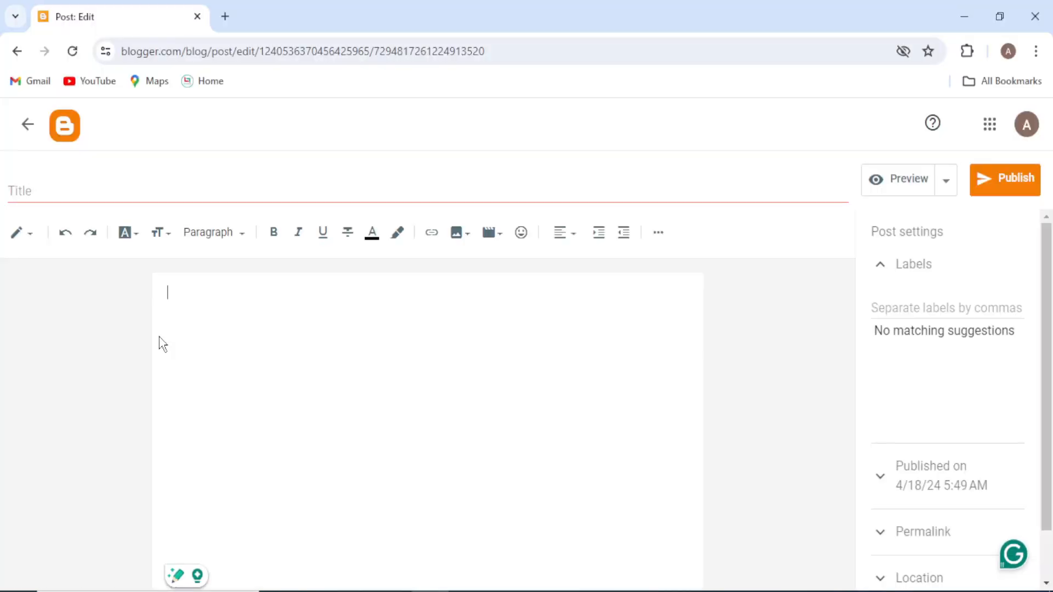
key(ctrl+v)
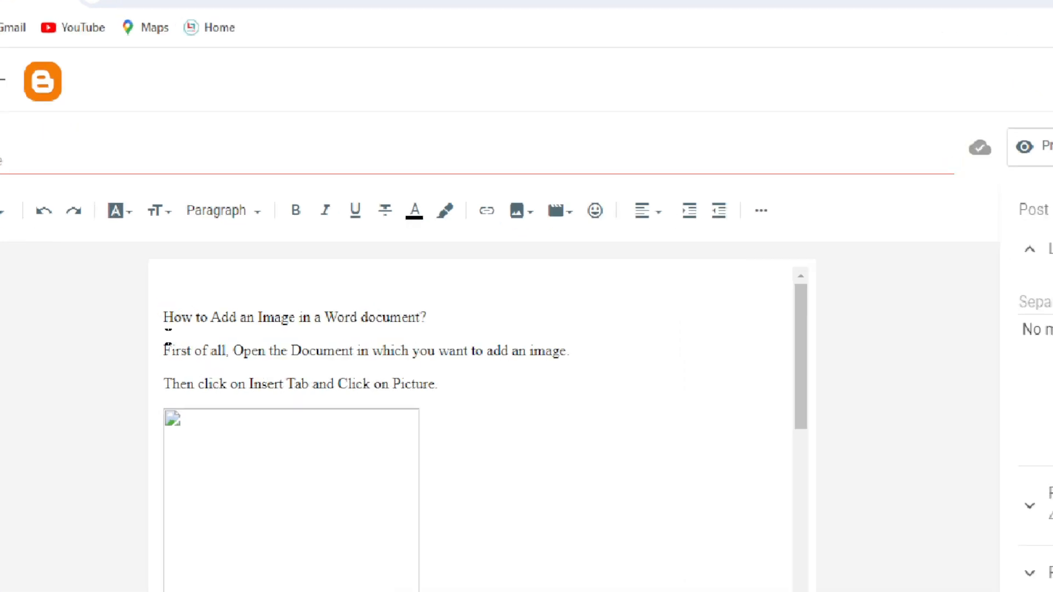
- Format the line "How to Add an Image in a Word document?" in the post as Major Heading
drag(258, 308, 762, 307)
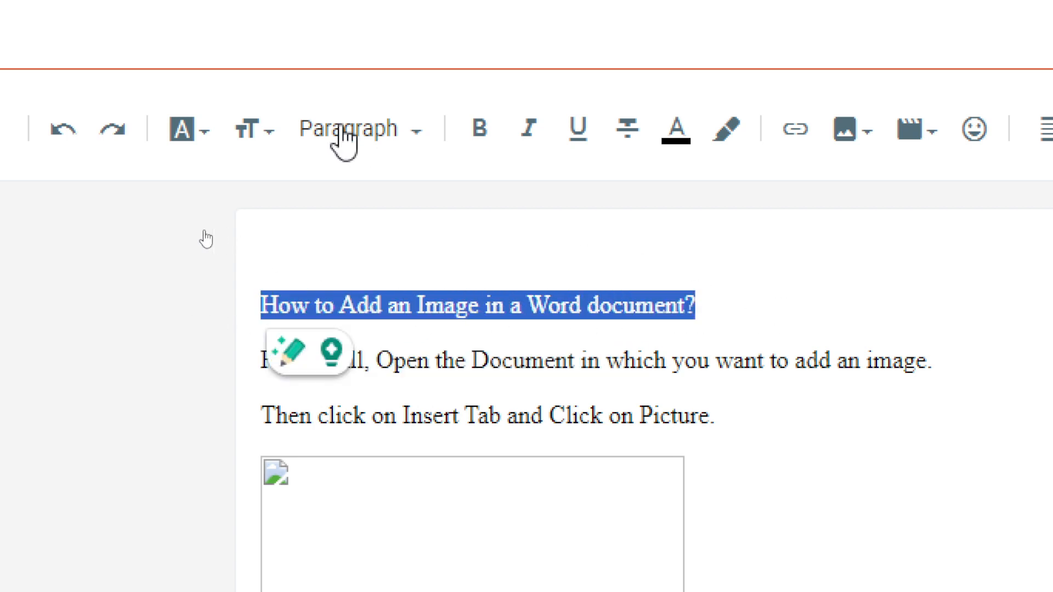
click(340, 142)
click(387, 209)
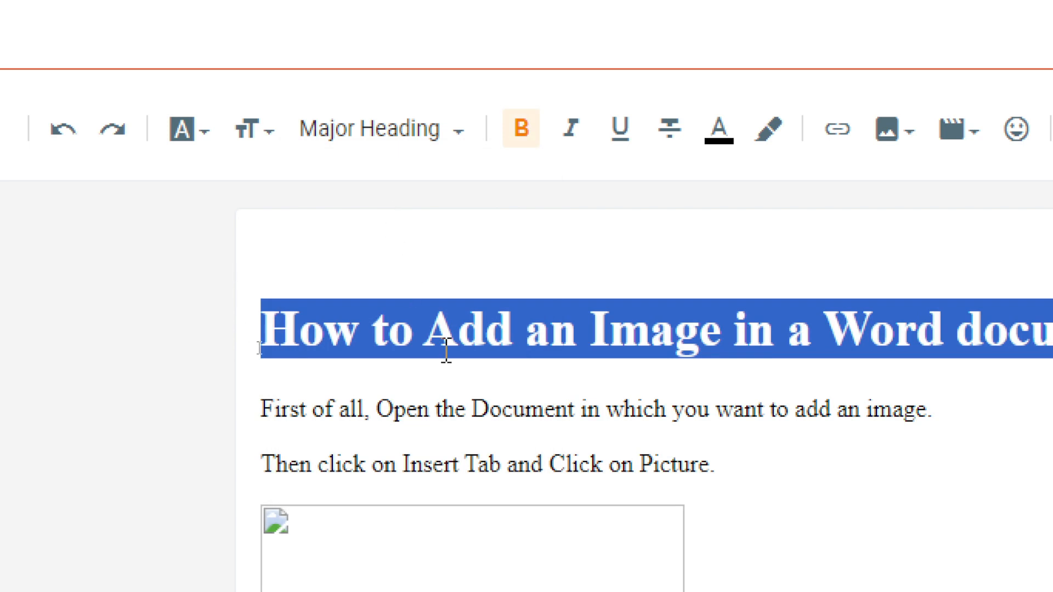
- Look through the whole pasted post, checking the heading, the instruction lines and the two image placeholders
click(704, 329)
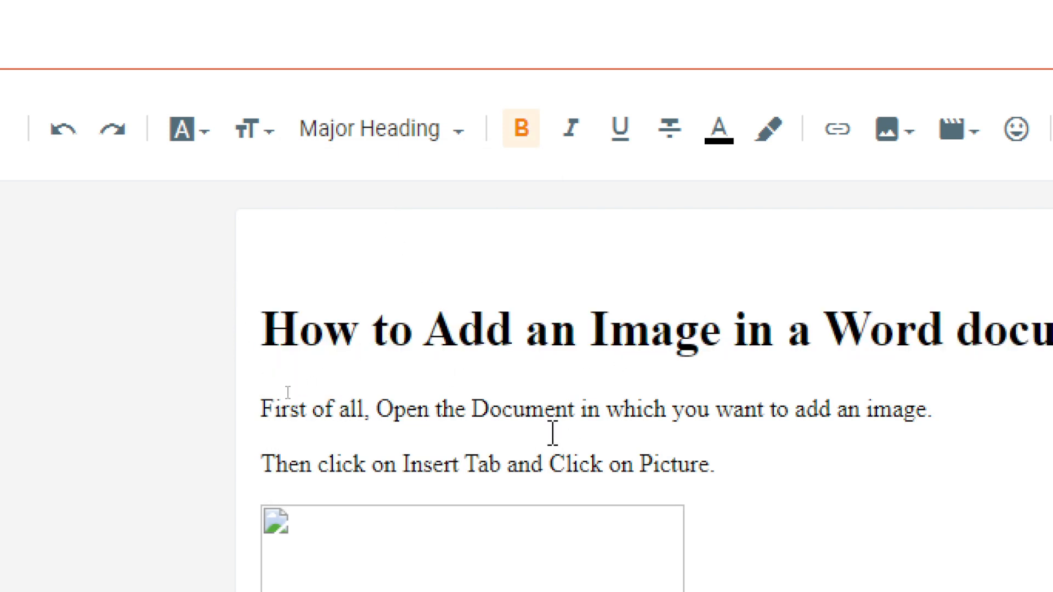
click(426, 527)
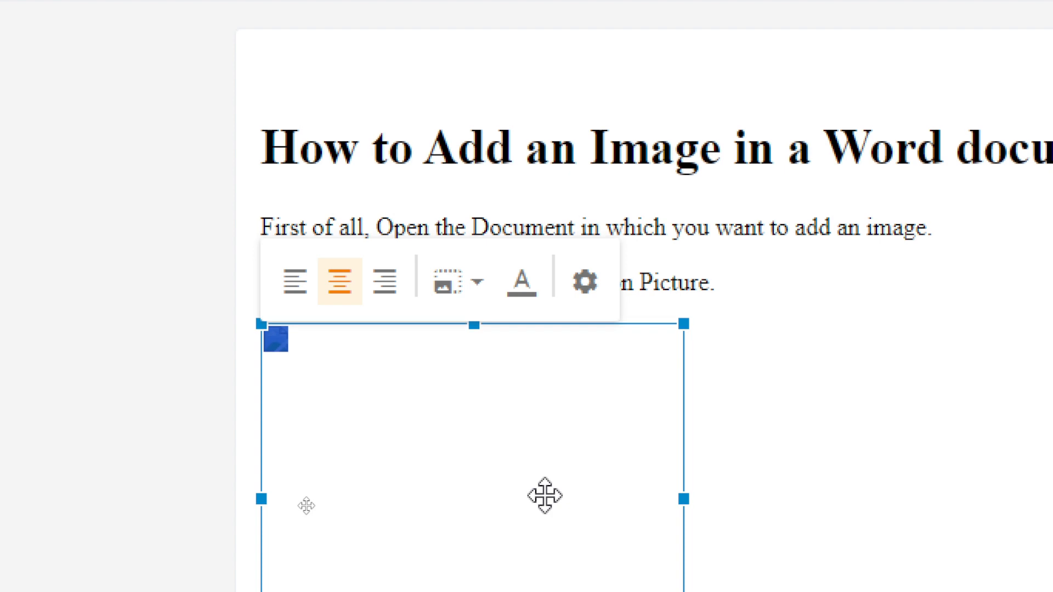
scroll(554, 490, down, 6)
click(469, 395)
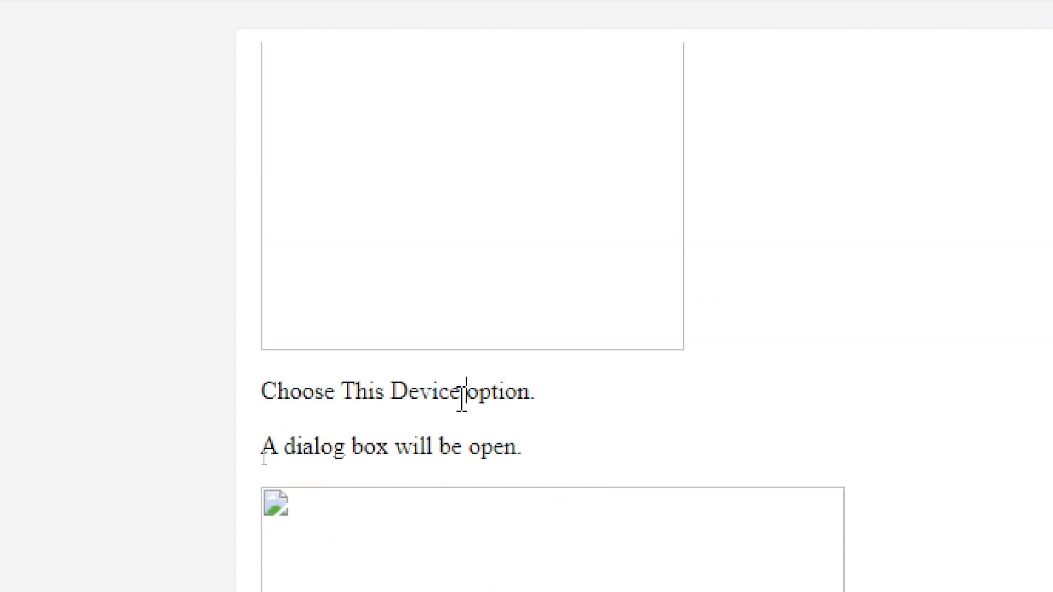
scroll(460, 397, up, 6)
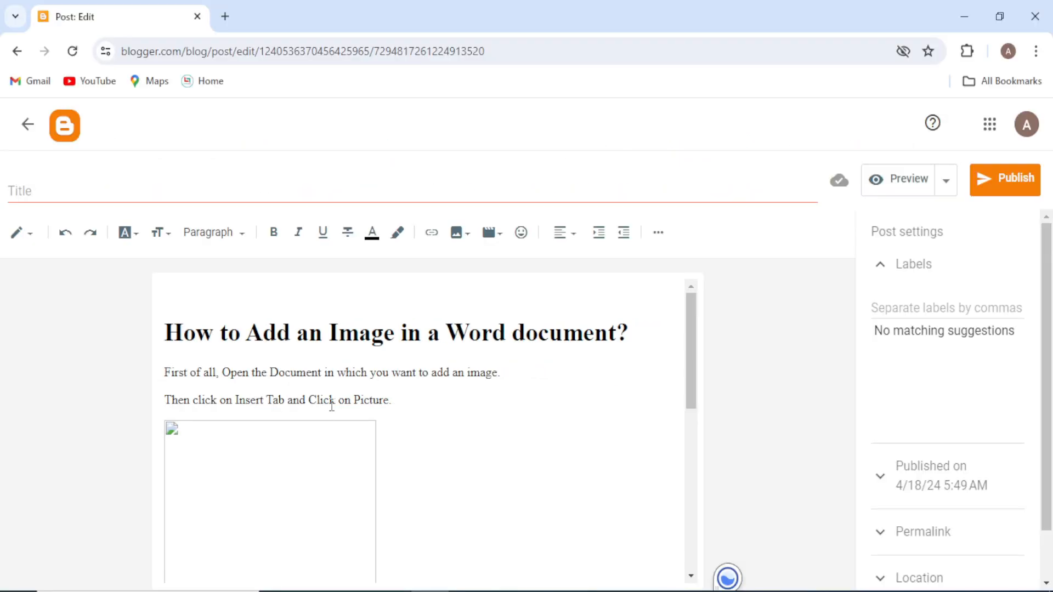
scroll(311, 400, down, 10)
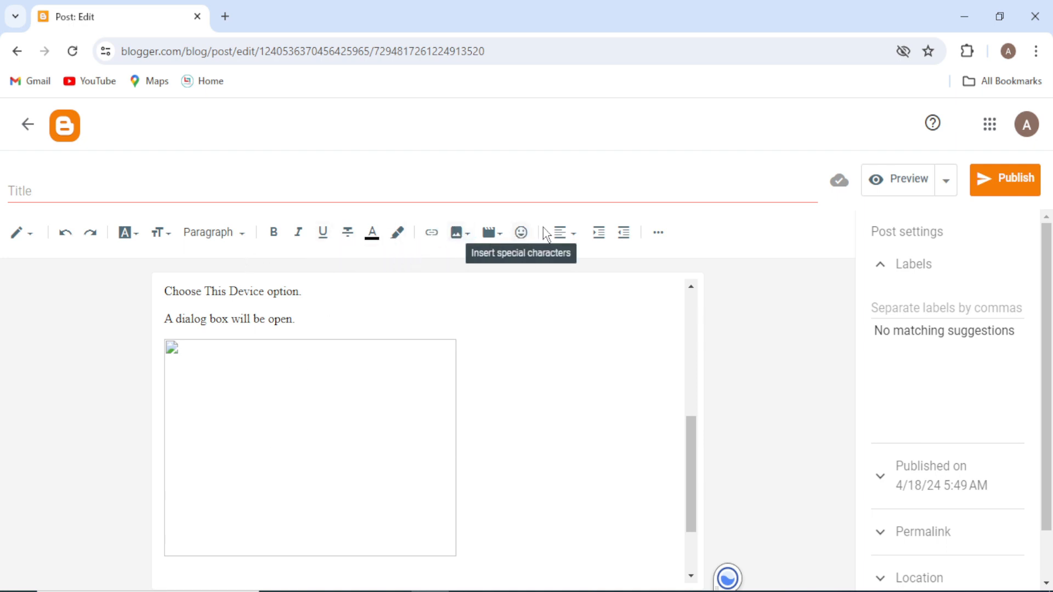
scroll(448, 423, down, 2)
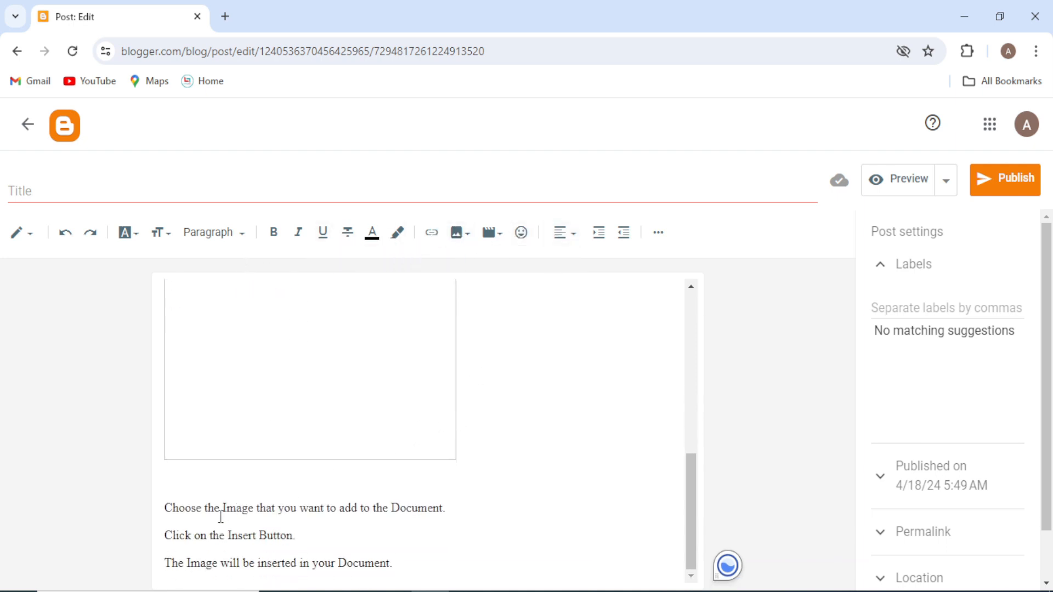
scroll(221, 517, up, 10)
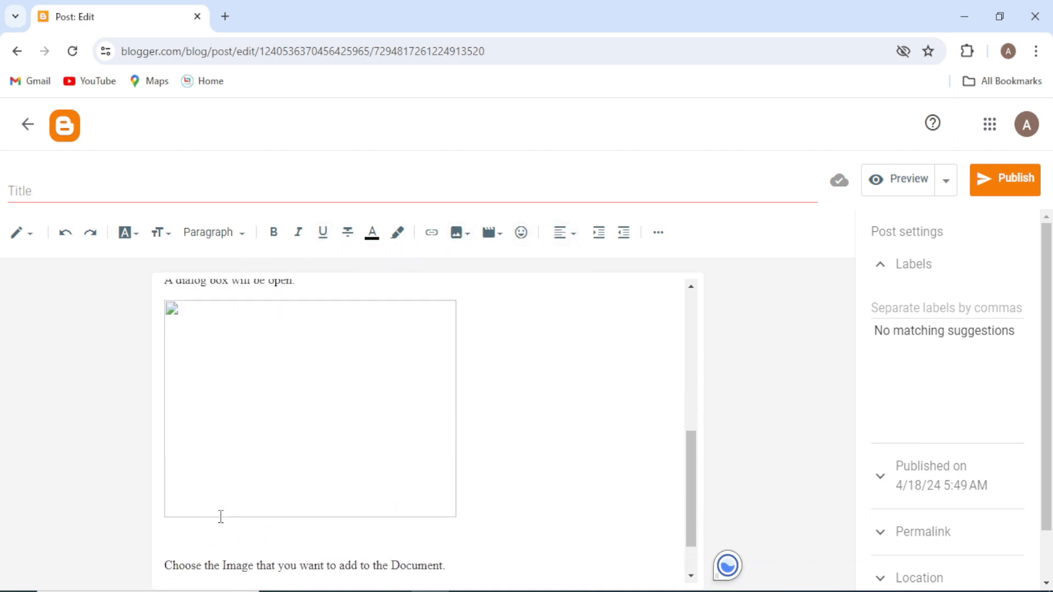
click(200, 449)
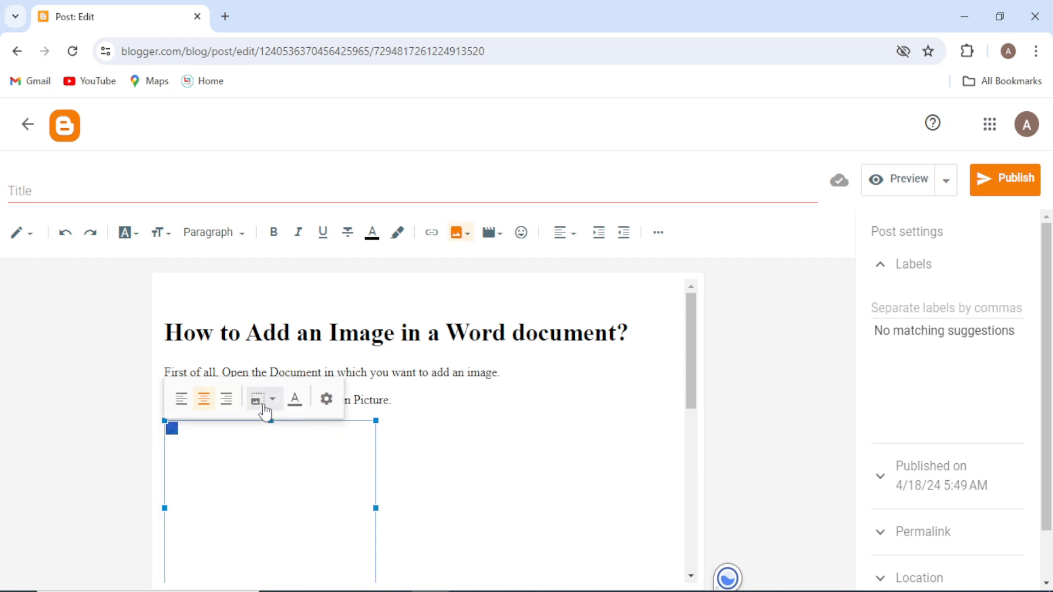
click(429, 451)
scroll(394, 472, down, 5)
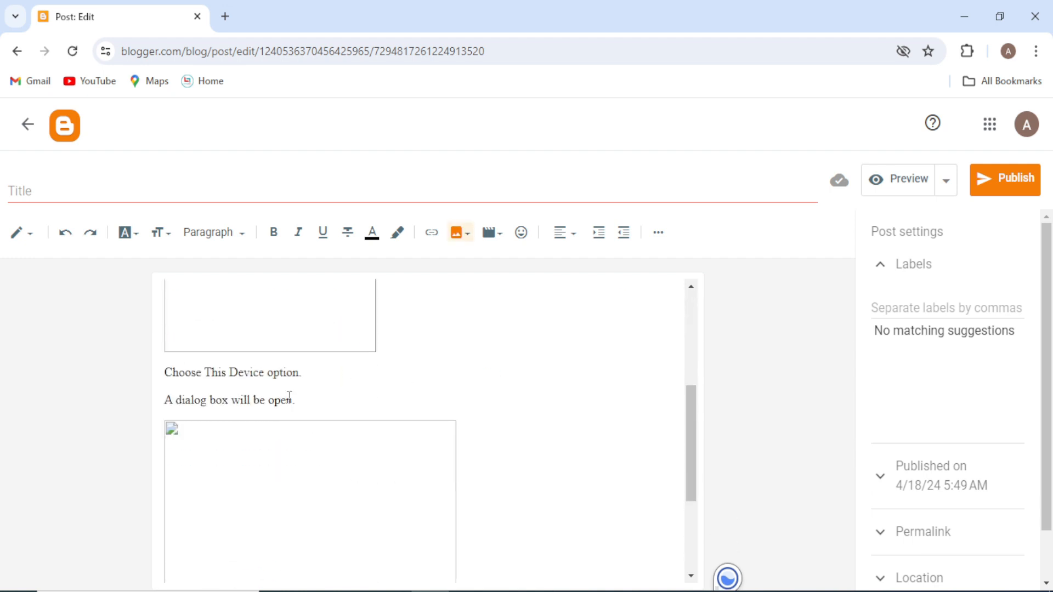
- Switch to the Word document and copy the screenshot below the line "Then click on Insert Tab and Click on Picture."
key(alt+Tab)
scroll(314, 414, down, 5)
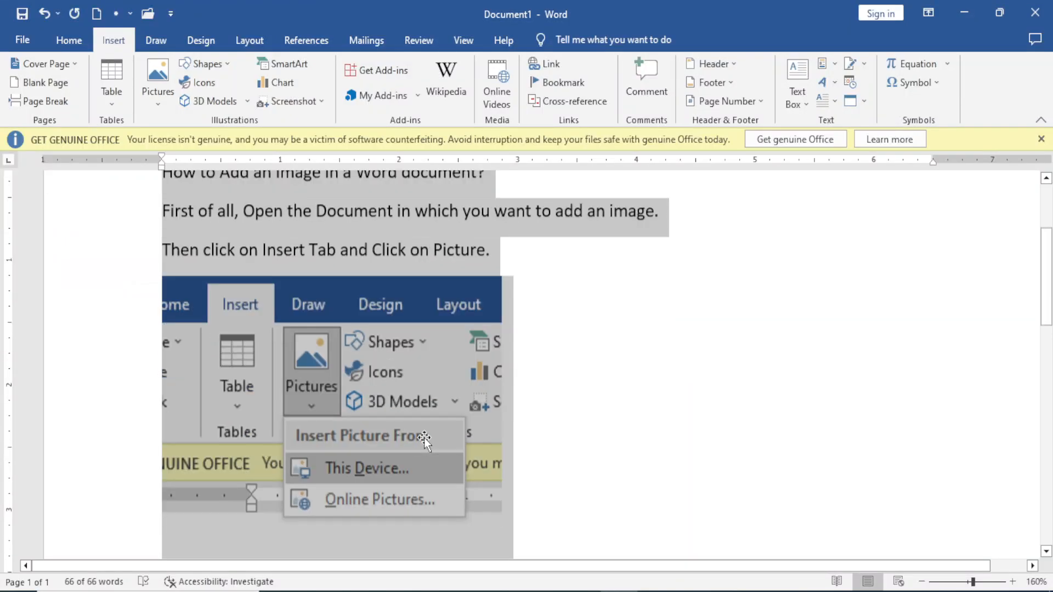
click(373, 393)
right_click(355, 348)
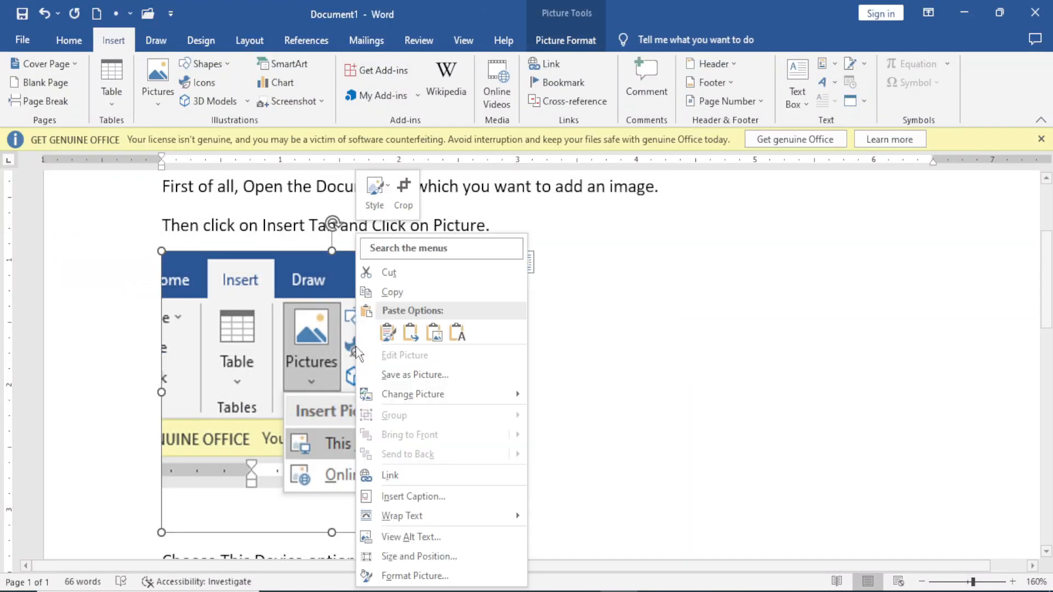
click(392, 292)
- Switch back to the Blogger post and replace the first empty image placeholder with the copied screenshot
key(alt+Tab)
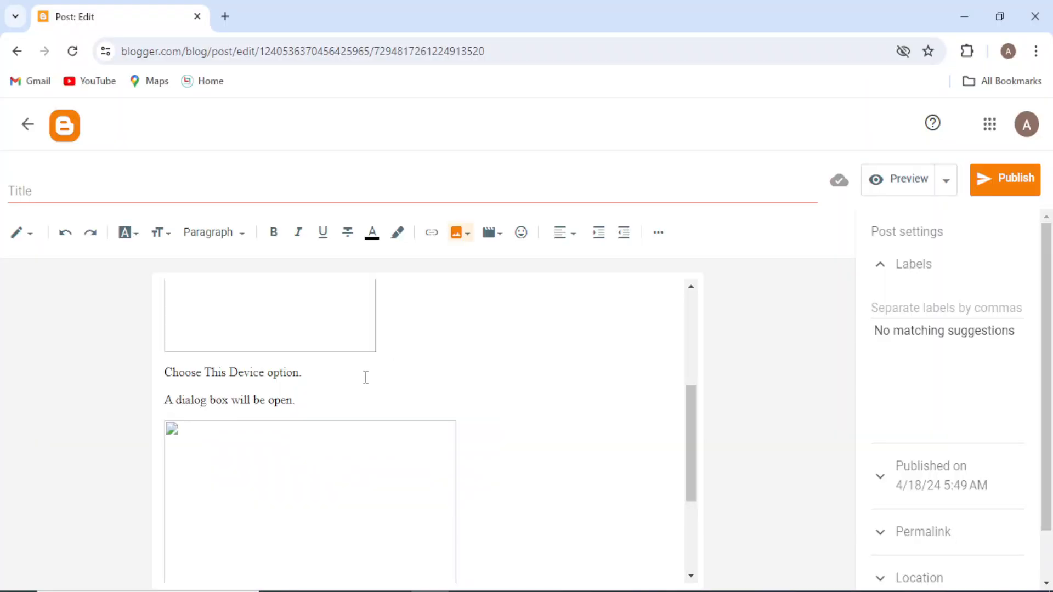
click(310, 349)
key(Delete)
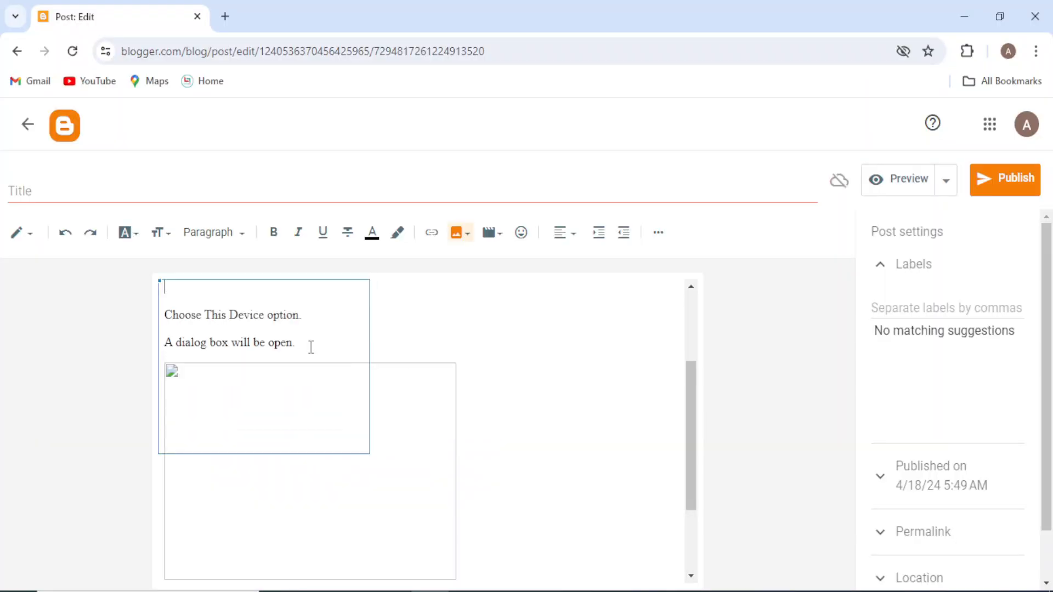
scroll(308, 347, up, 3)
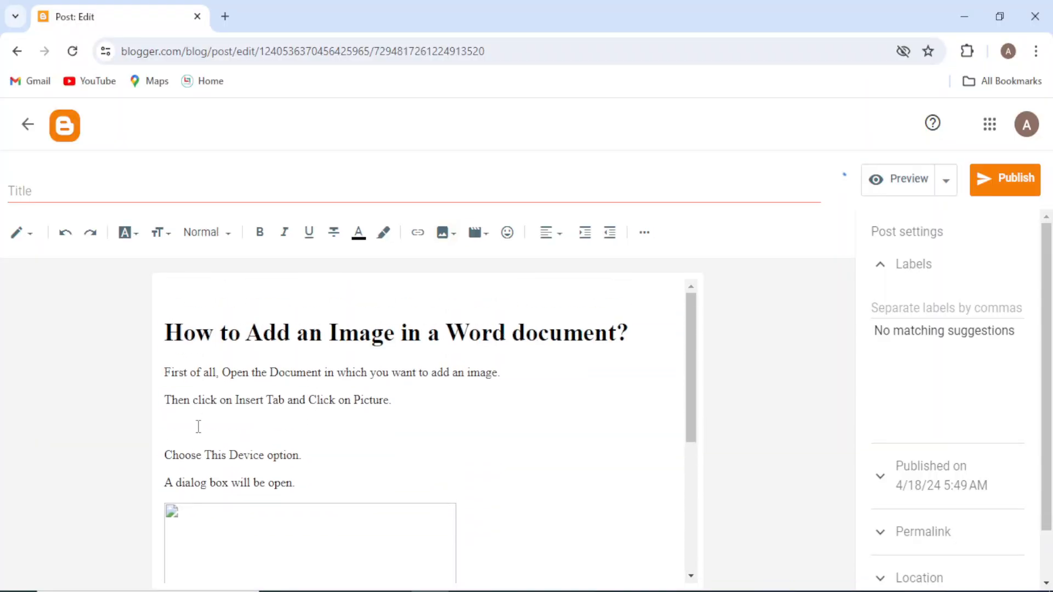
key(ctrl+v)
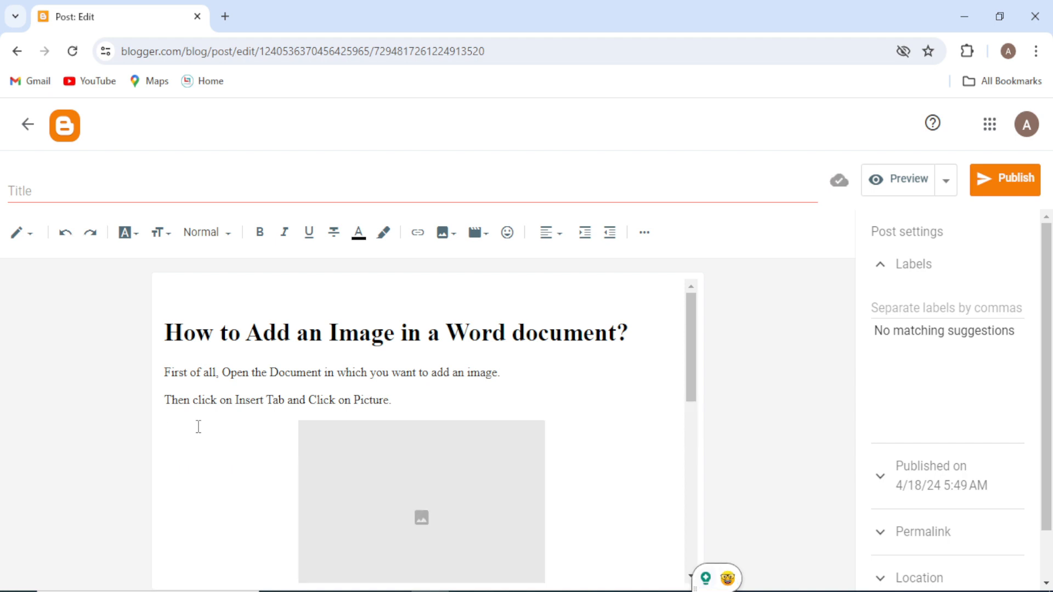
scroll(320, 451, down, 5)
scroll(181, 527, up, 5)
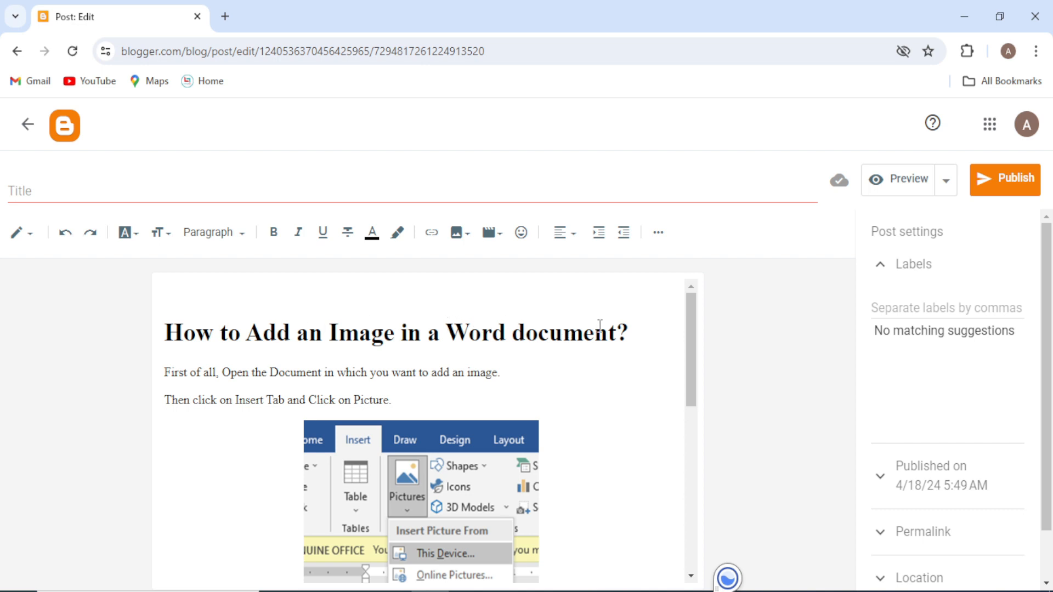
- Set the two instruction lines below the heading, about opening the document and the Insert Tab, to Normal style
drag(262, 336, 395, 332)
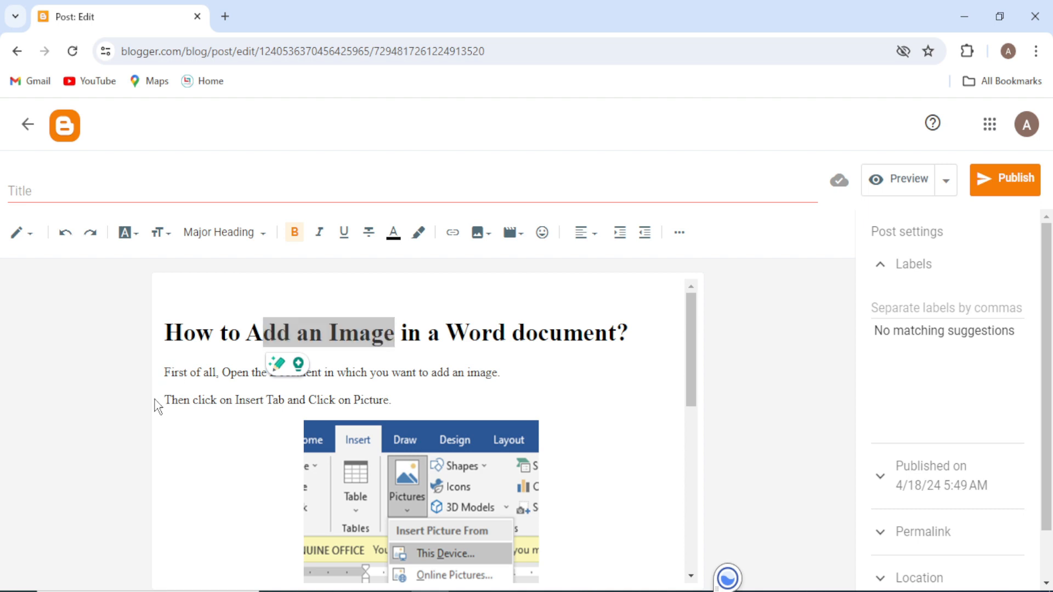
click(169, 372)
drag(169, 372, 404, 399)
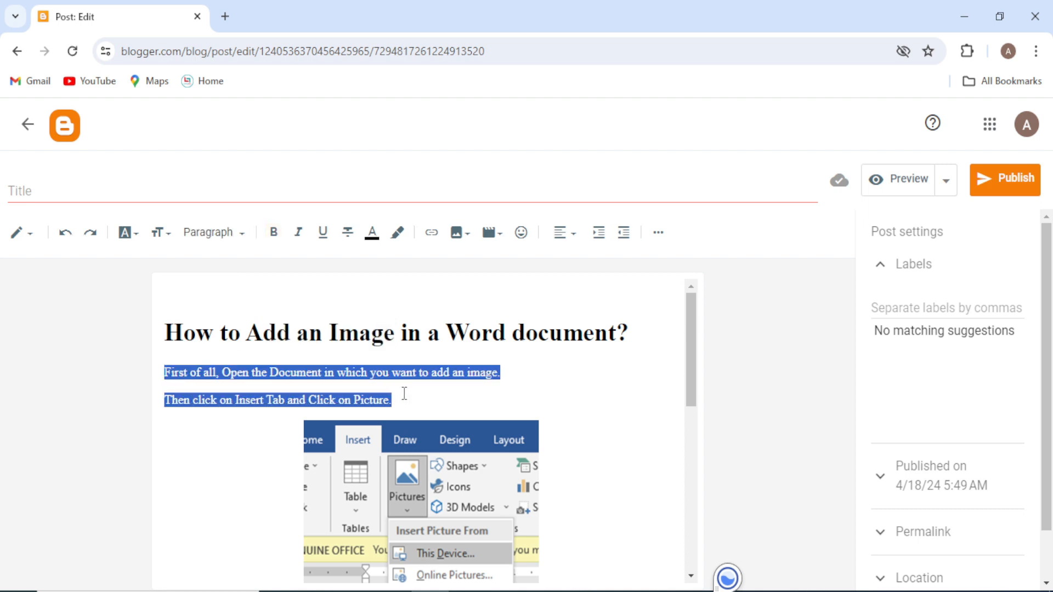
click(225, 241)
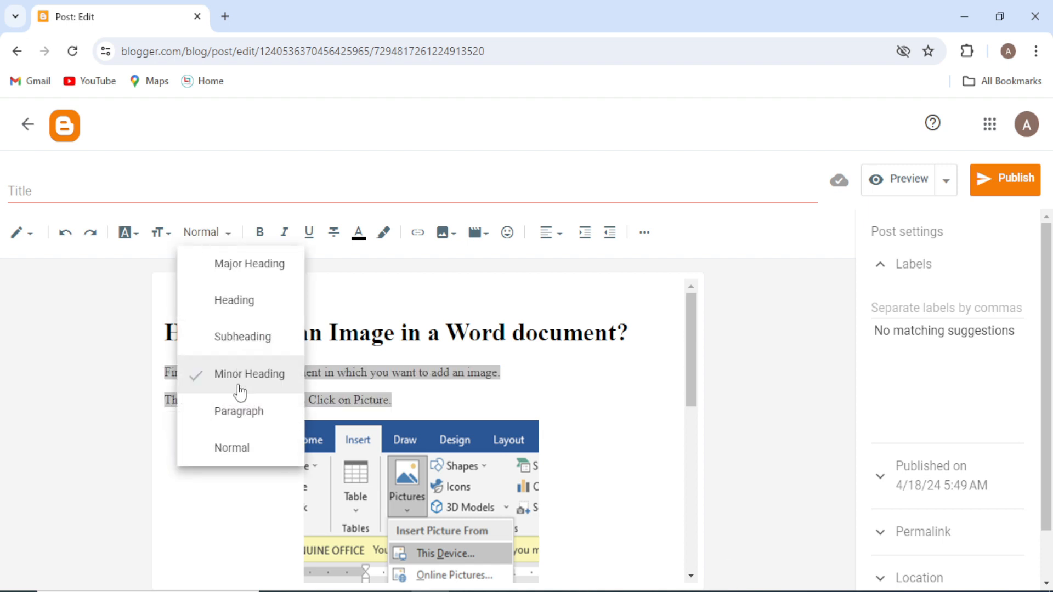
click(244, 416)
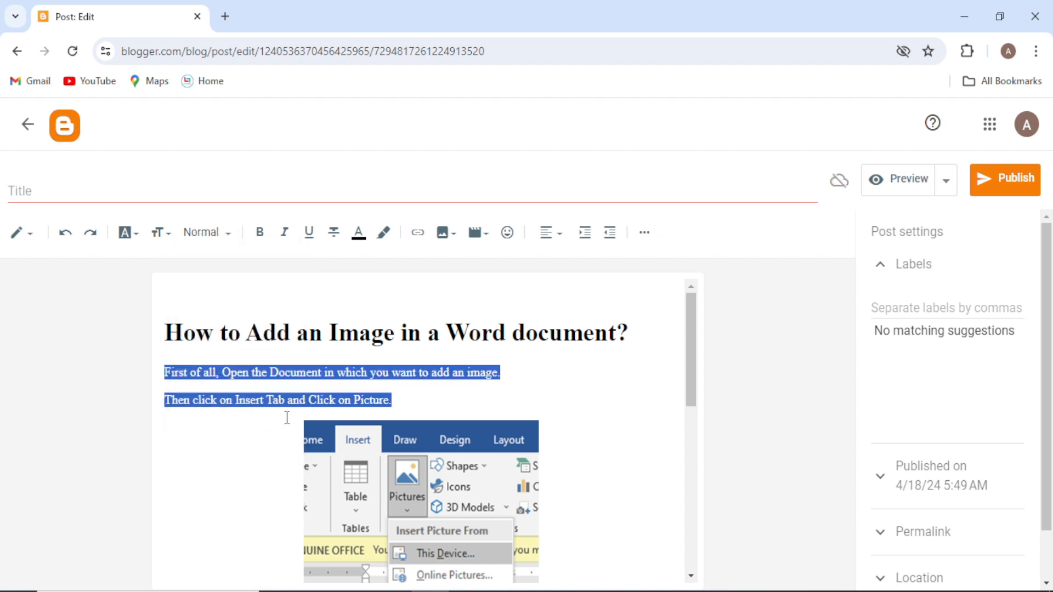
- Set the lines "Choose This Device option." and "A dialog box will be open." to Normal style
scroll(288, 428, down, 5)
drag(165, 340, 299, 368)
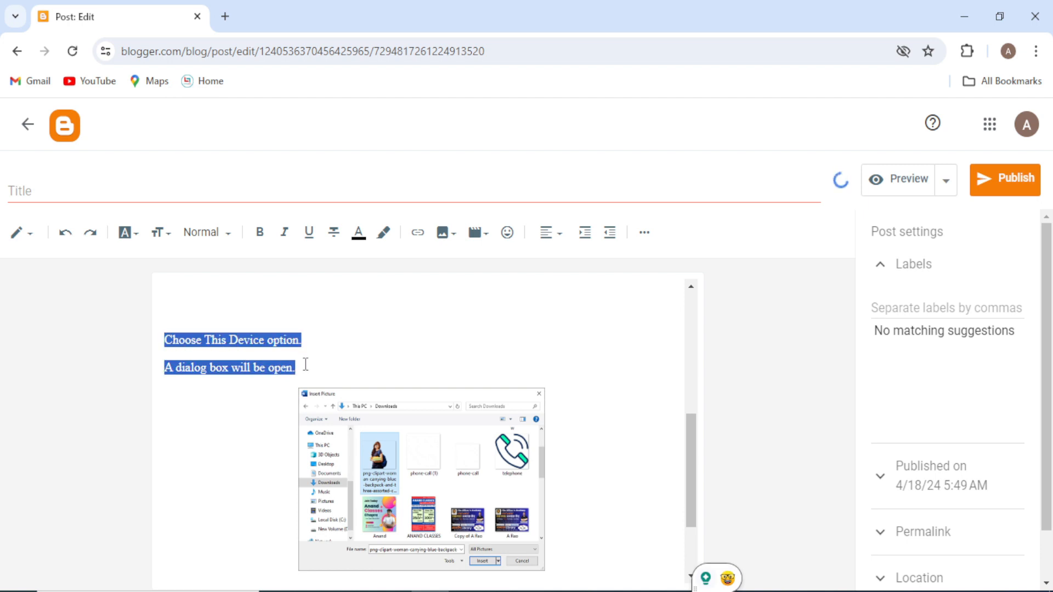
click(209, 234)
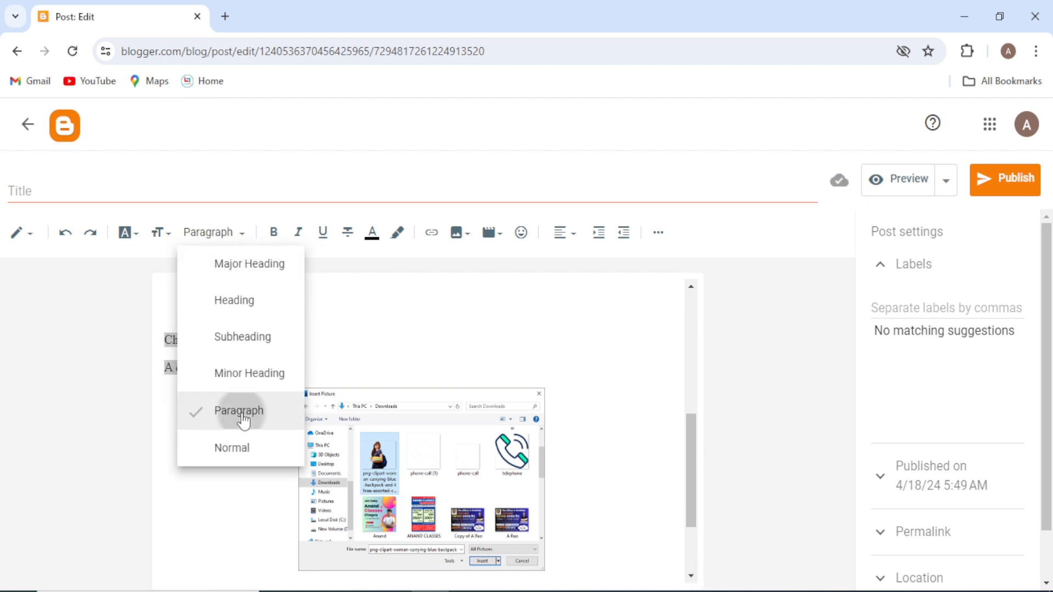
click(244, 444)
- Set the three closing lines, from "Choose the Image" to "The Image will be inserted in your Document.", to Normal style
scroll(337, 509, down, 2)
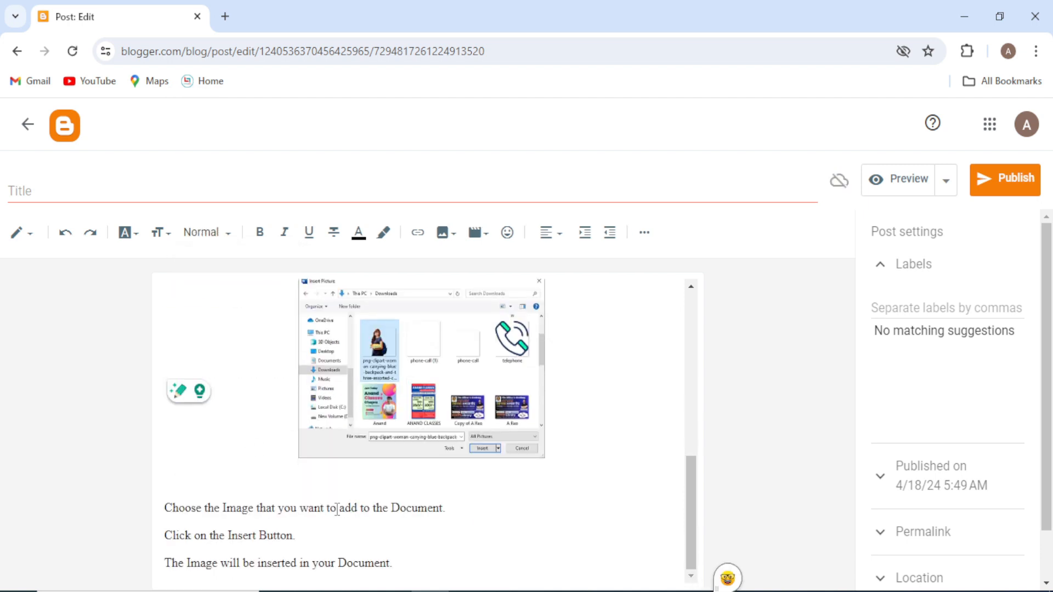
drag(166, 507, 418, 580)
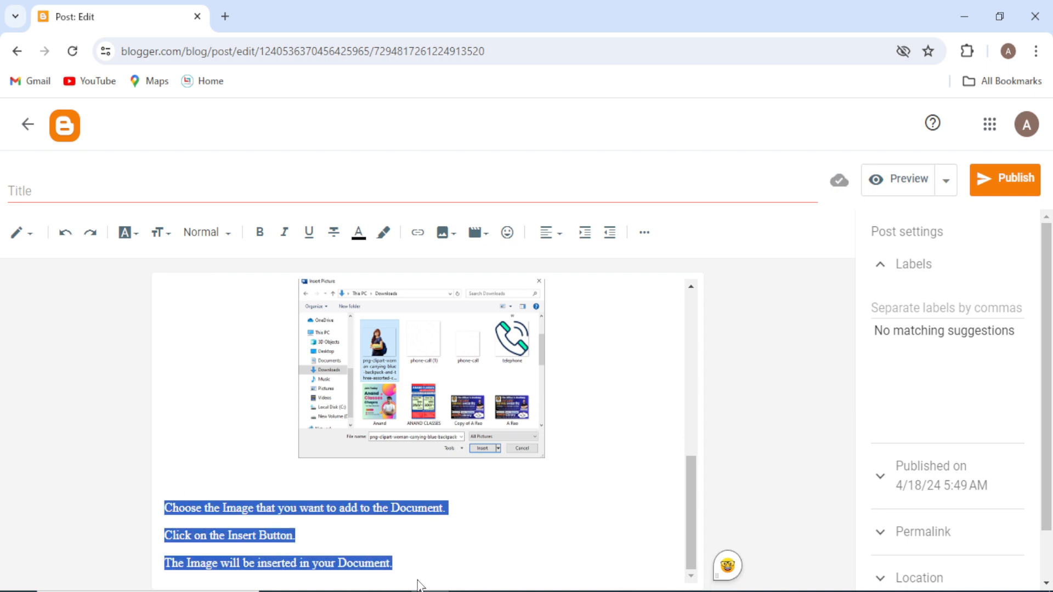
click(203, 234)
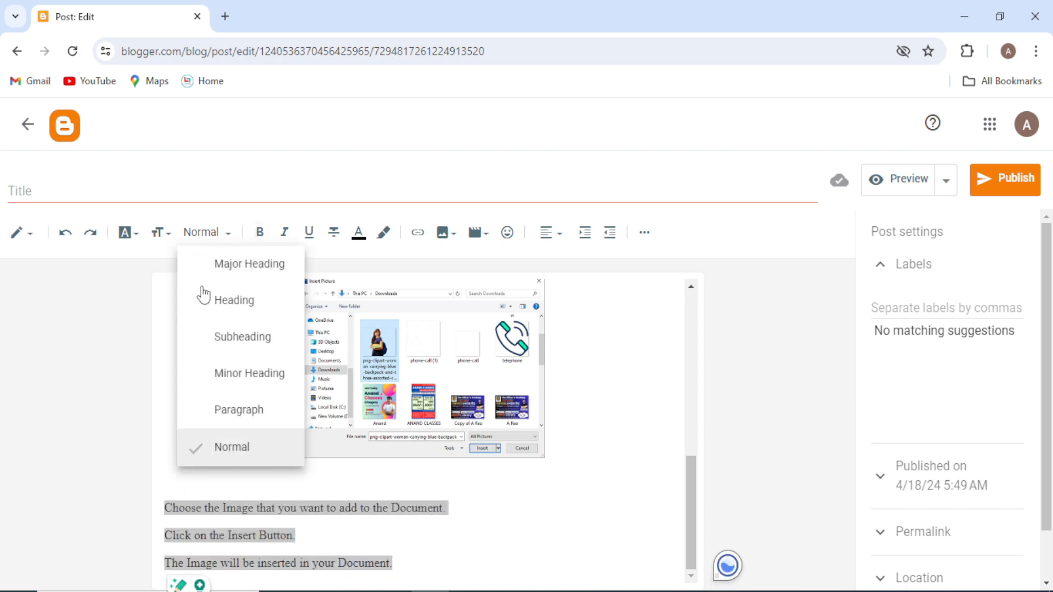
click(236, 420)
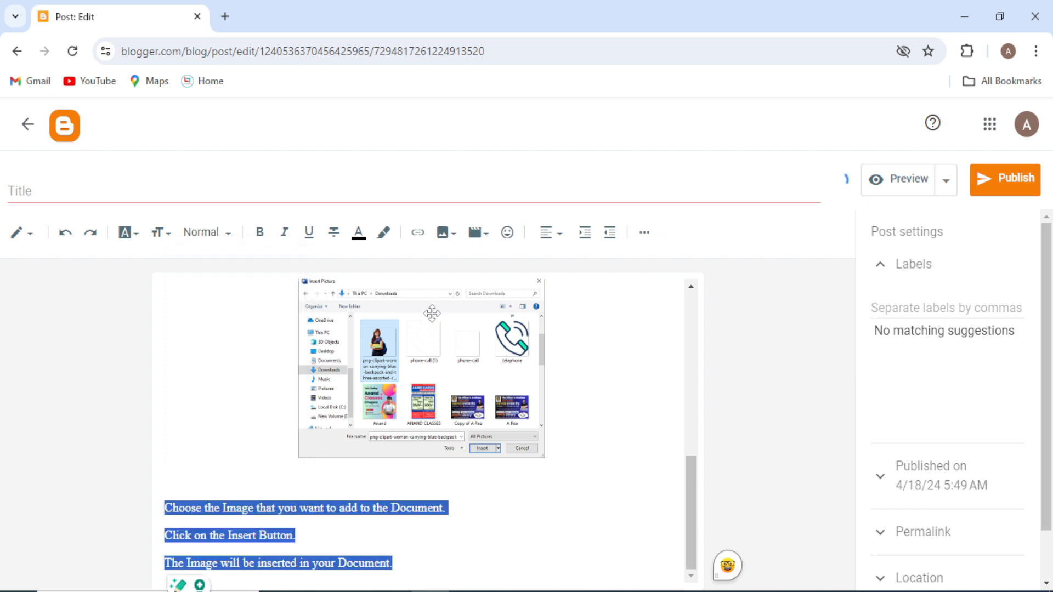
click(500, 525)
scroll(467, 526, up, 10)
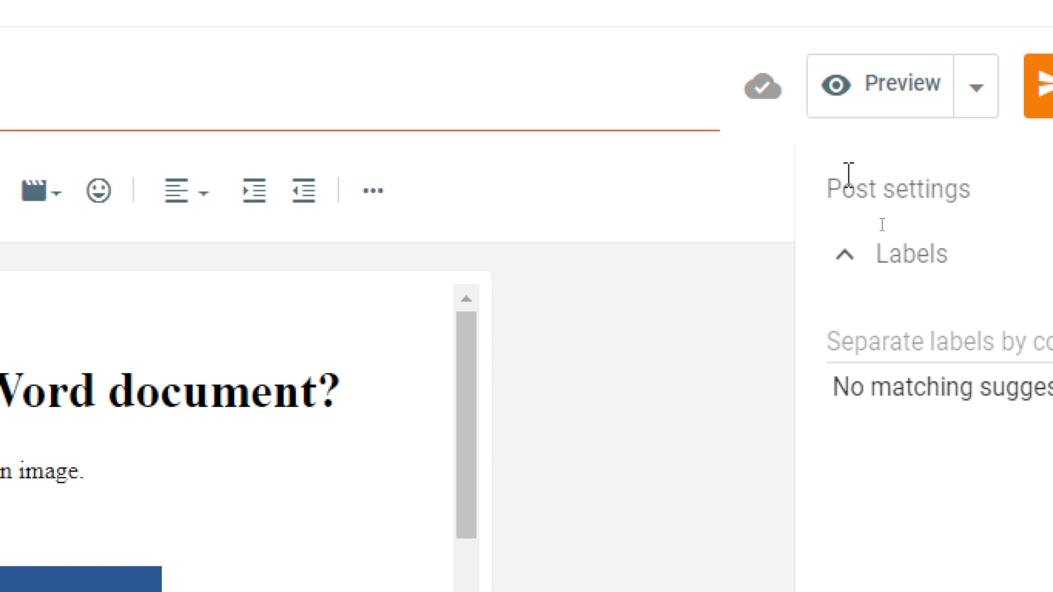
- Add the labels "word" and "word document" to the post
click(708, 257)
click(709, 259)
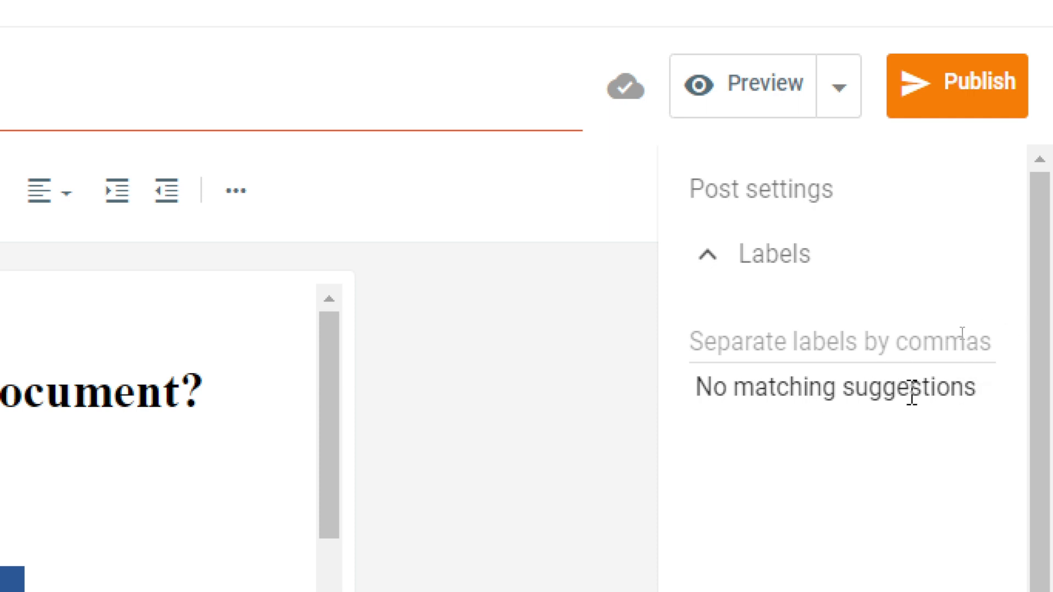
click(833, 337)
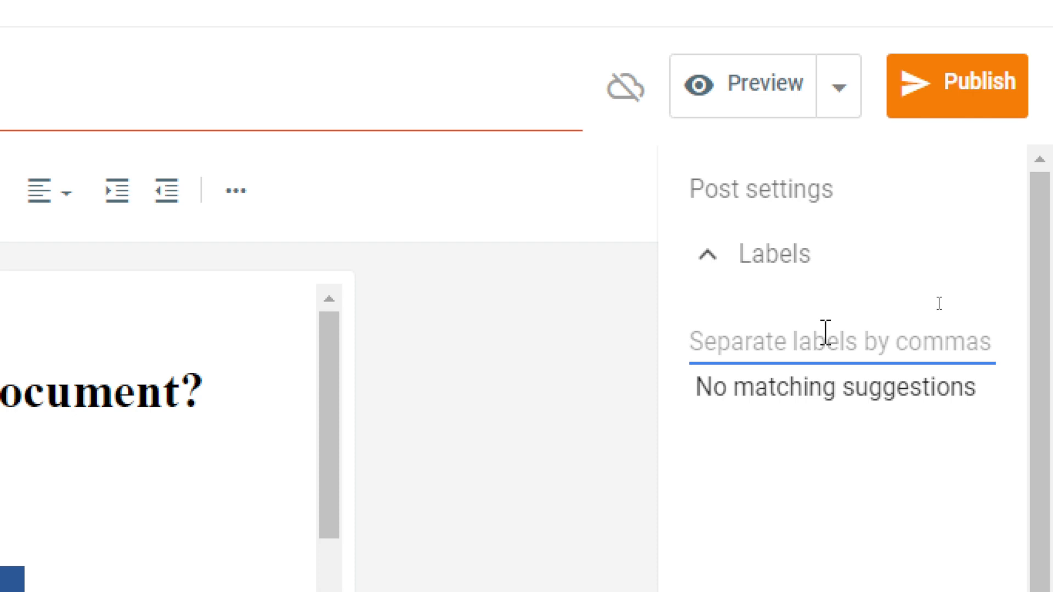
text(word)
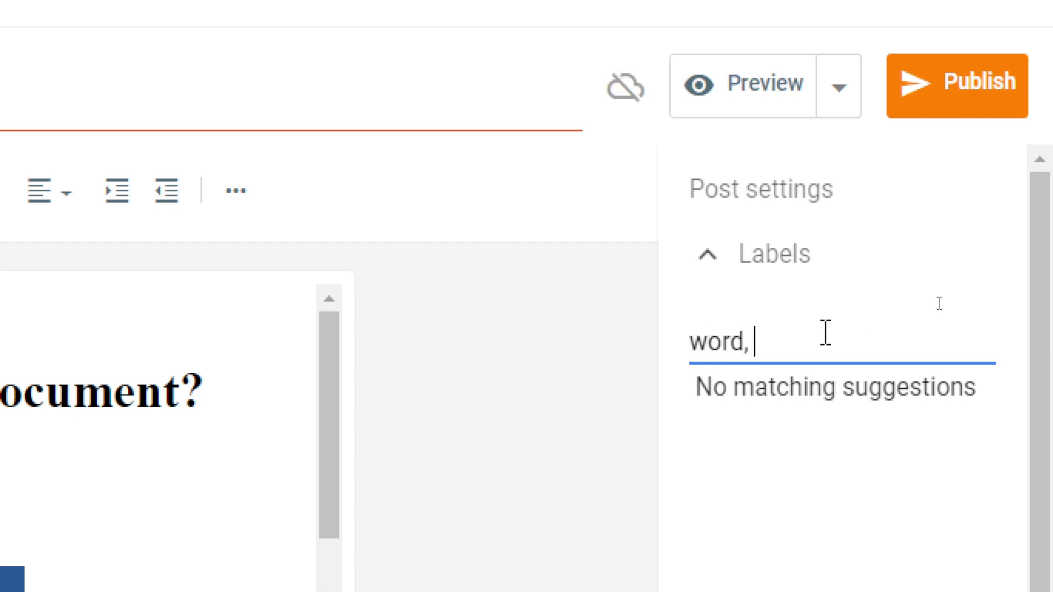
text(, word docu)
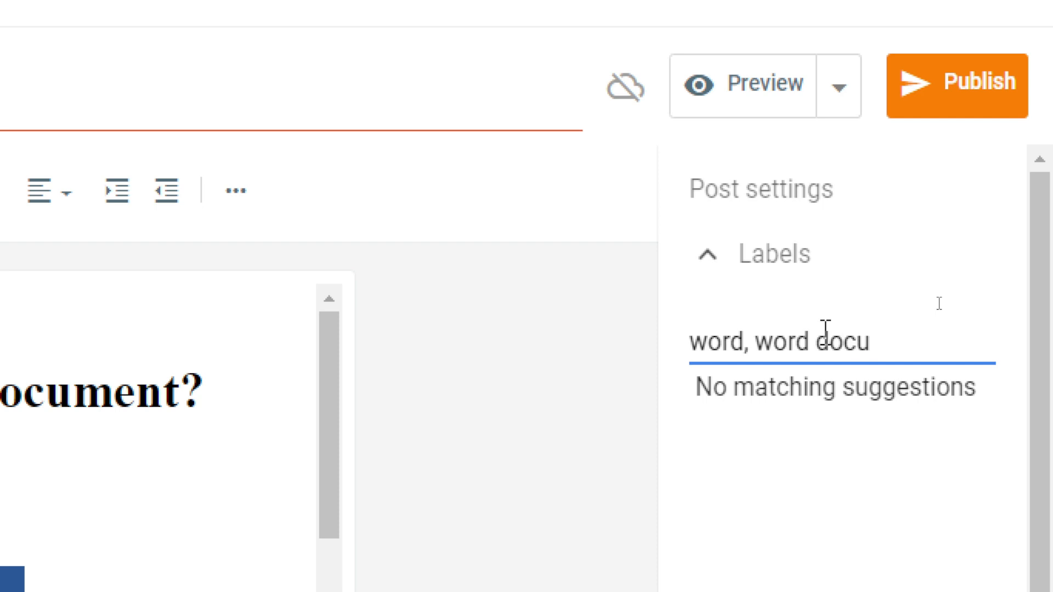
text(ment)
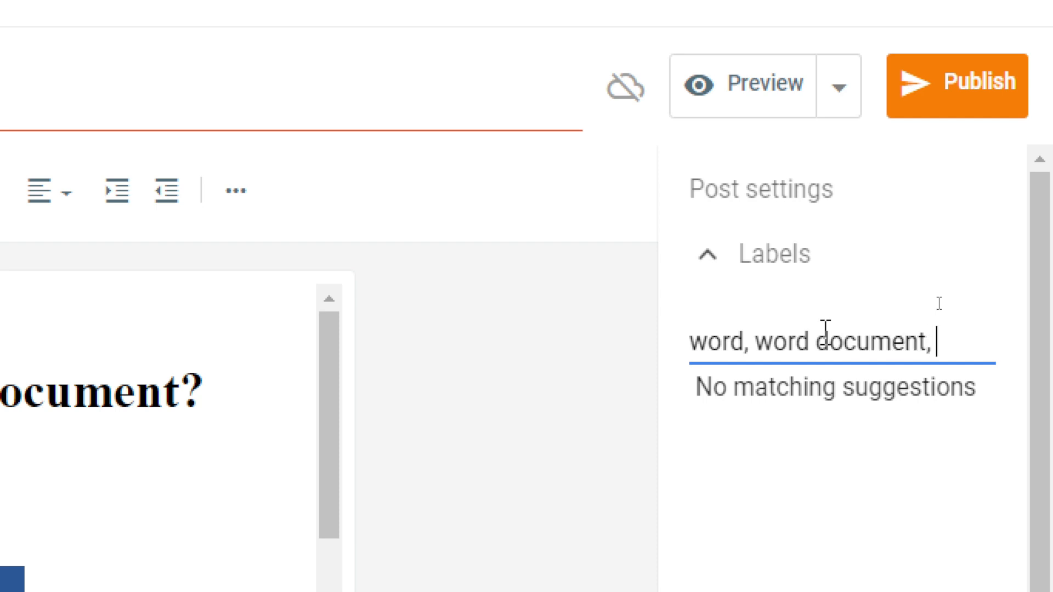
- Add the labels "add image in document" and "how to add image in word document" to the post
text(, add ima)
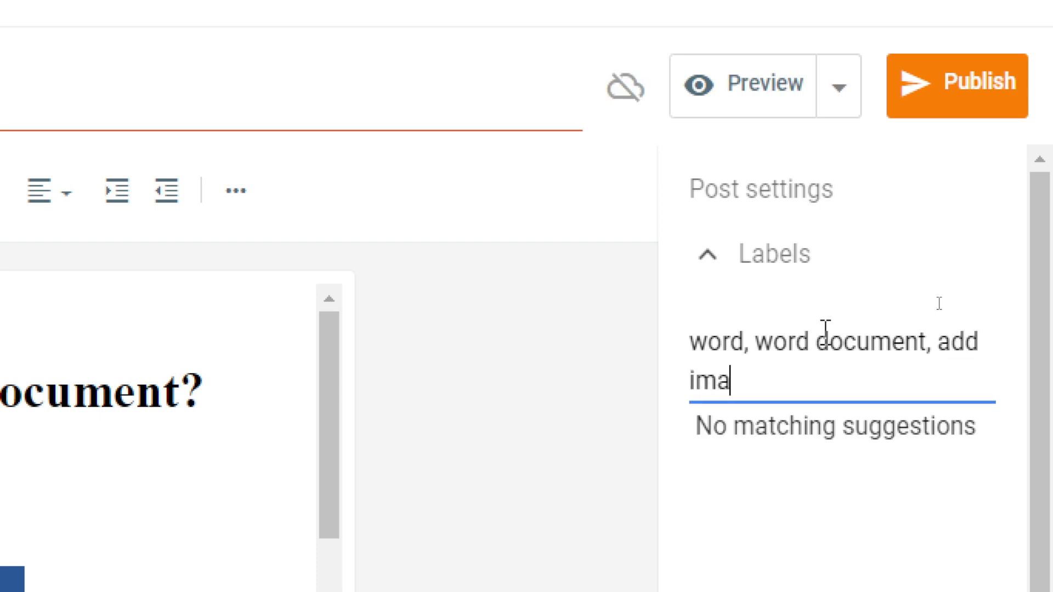
text(ge in docuem)
text(t)
key(BackSpace)
key(BackSpace)
key(BackSpace)
text(men)
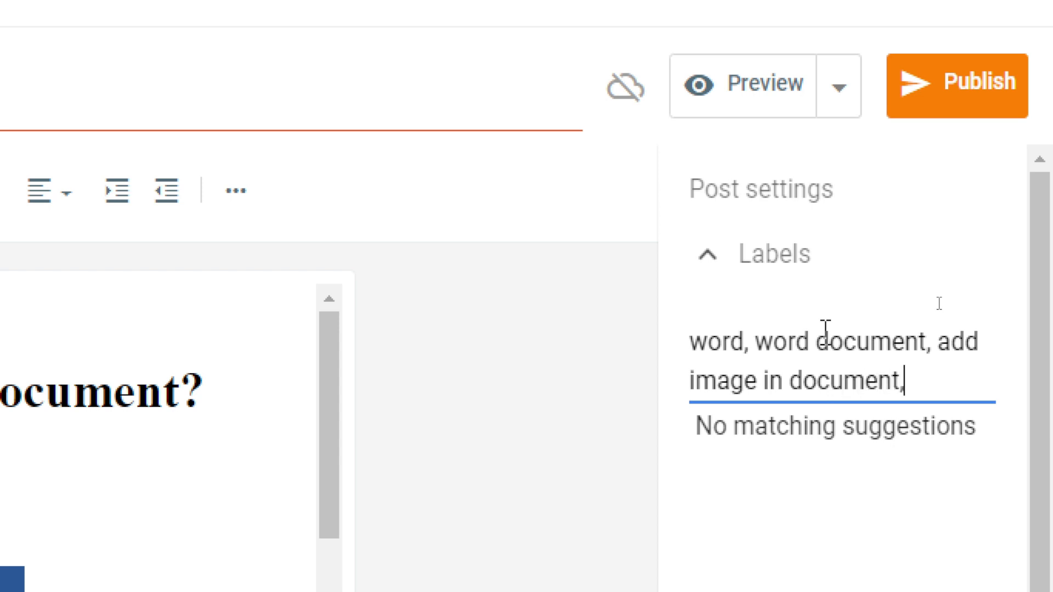
text(t, how to add image in w)
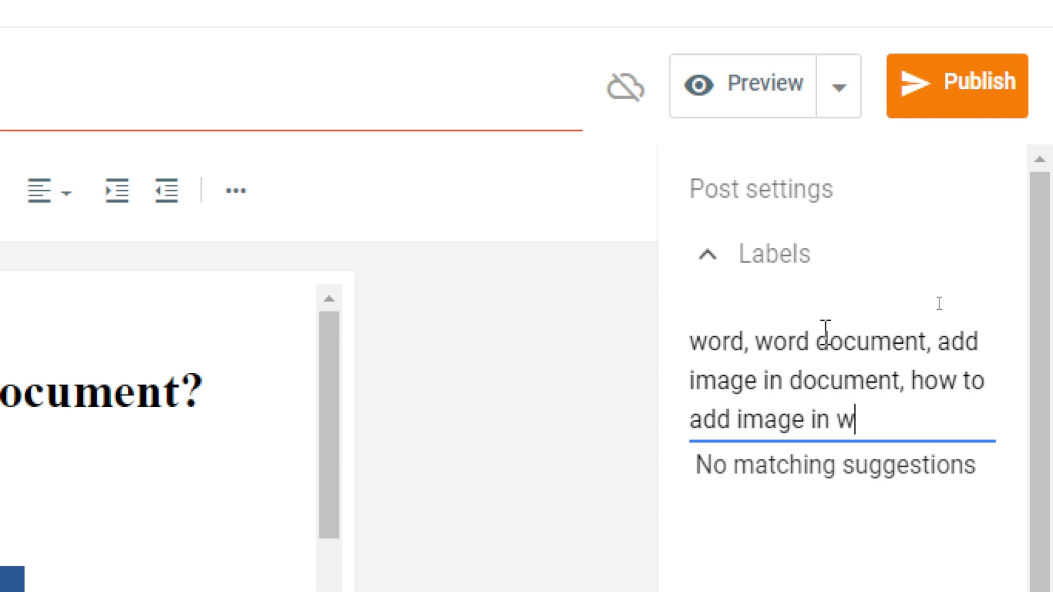
text(ord document,)
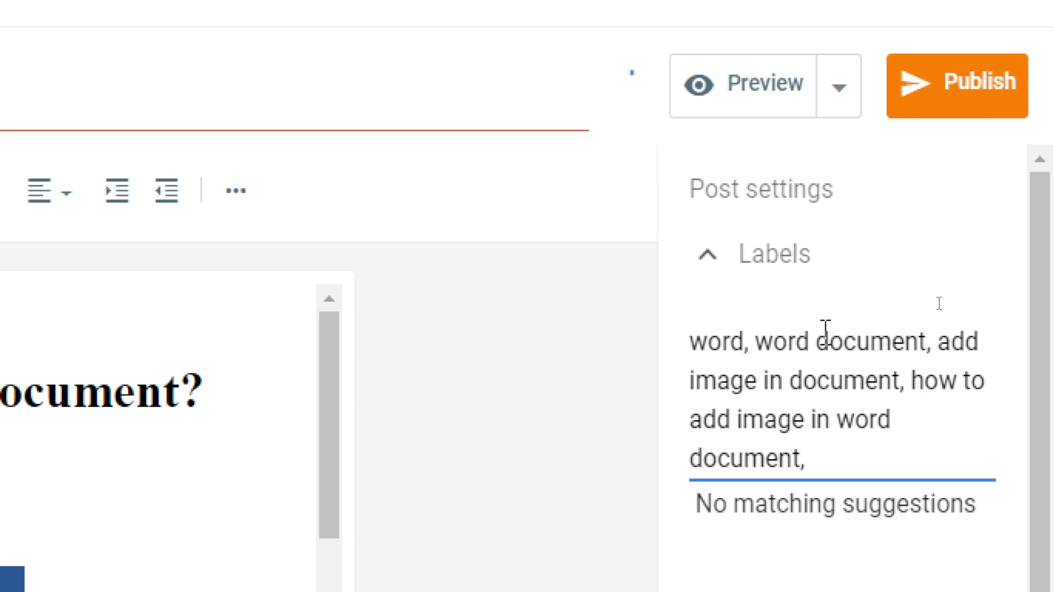
- Switch the post to a custom permalink reading "how to add image in word documents"
scroll(833, 428, down, 3)
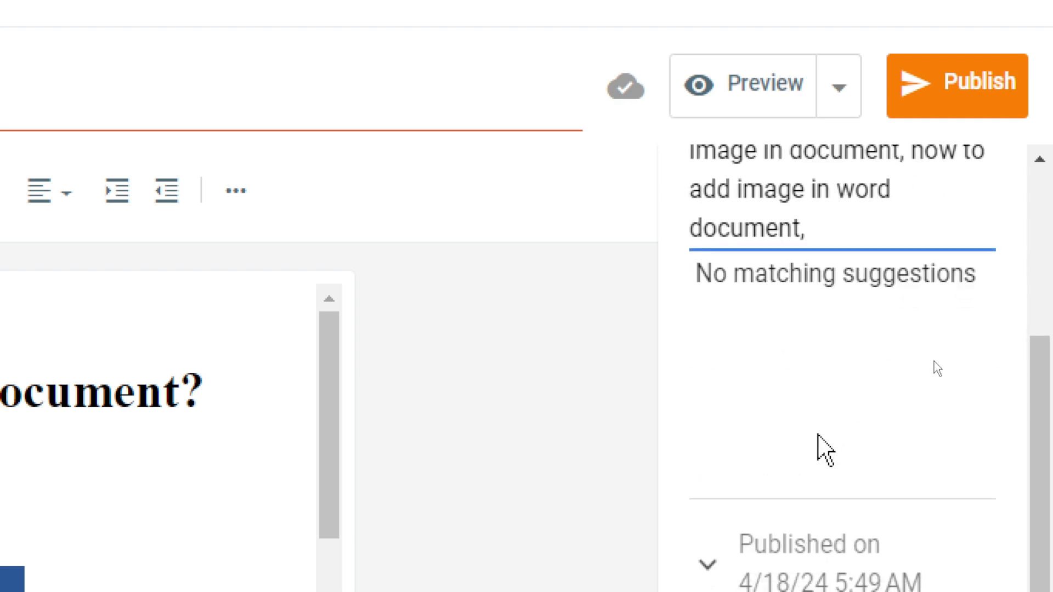
scroll(790, 521, down, 2)
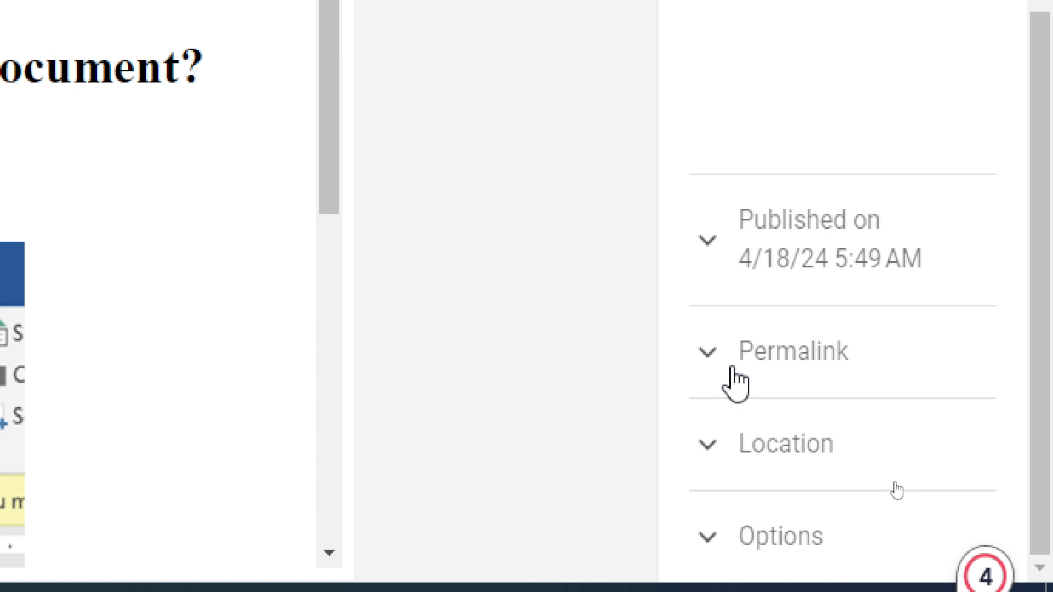
click(713, 350)
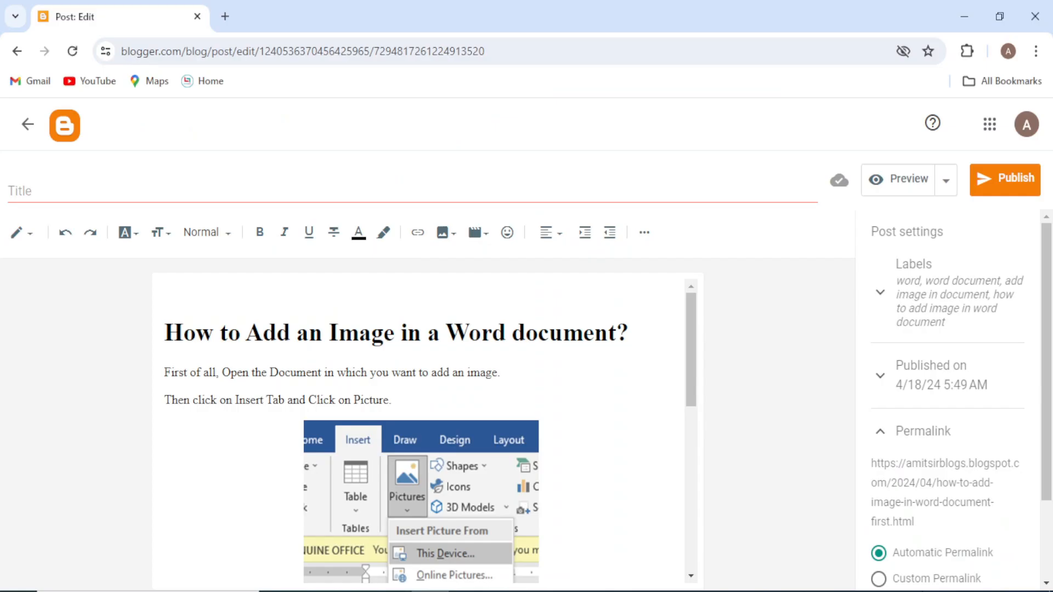
scroll(950, 518, down, 2)
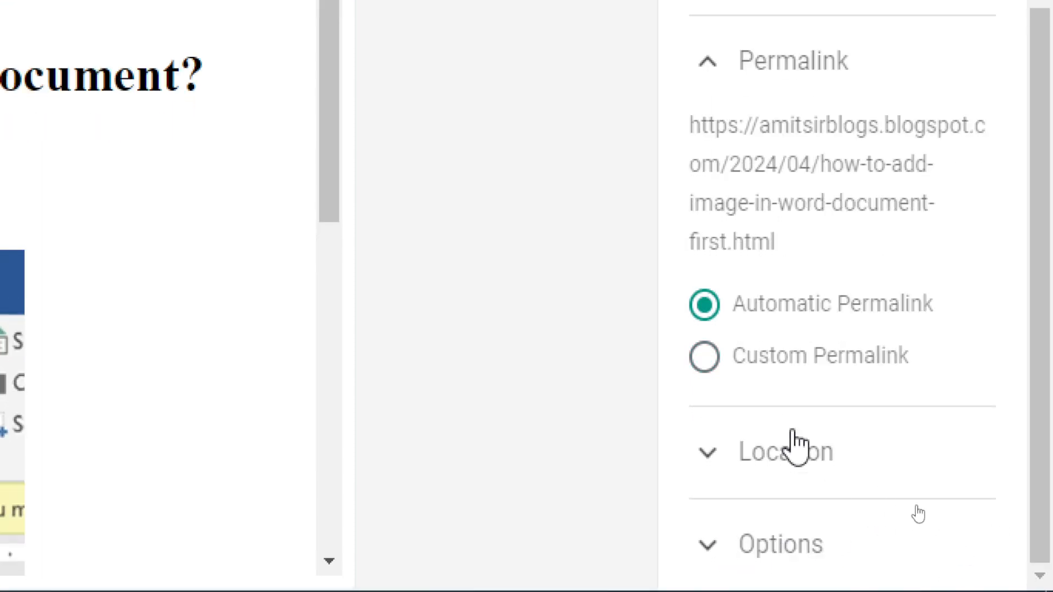
click(718, 362)
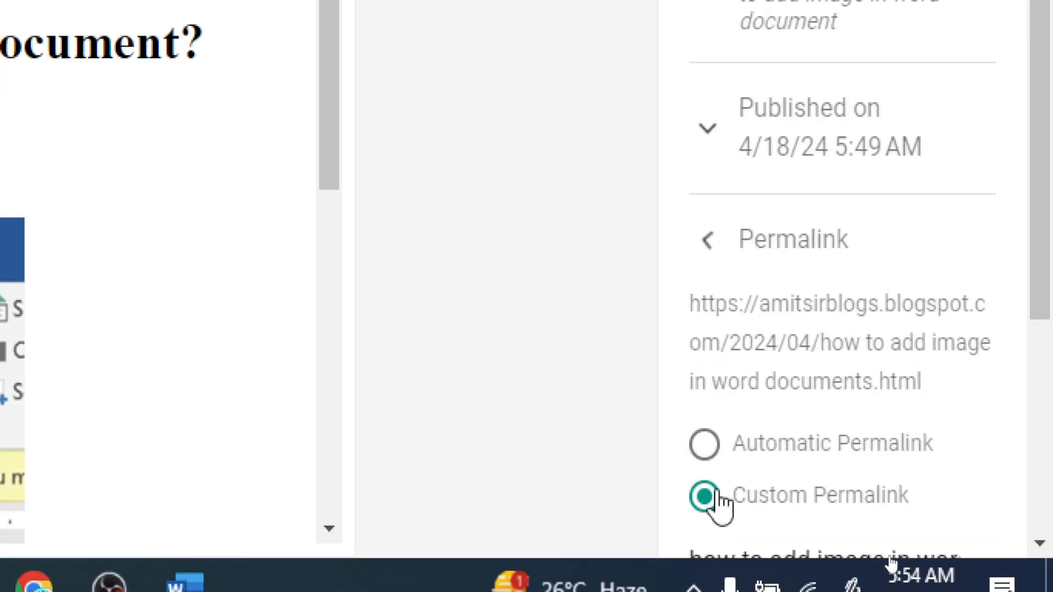
- Enter "india" in the post's location search, look over the map, and open the reader comment options
click(783, 332)
scroll(765, 439, down, 2)
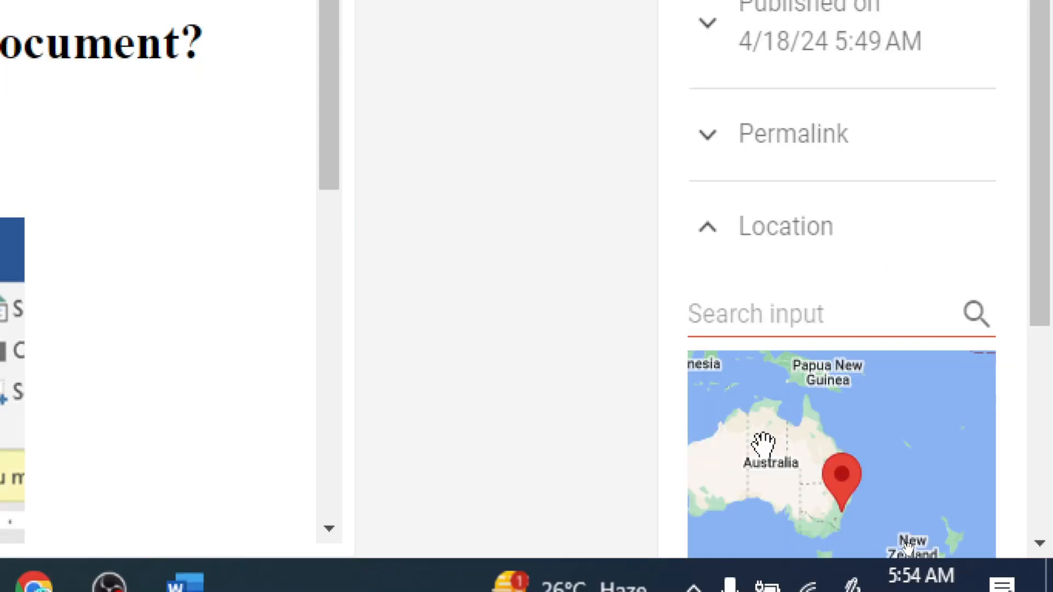
scroll(952, 479, up, 2)
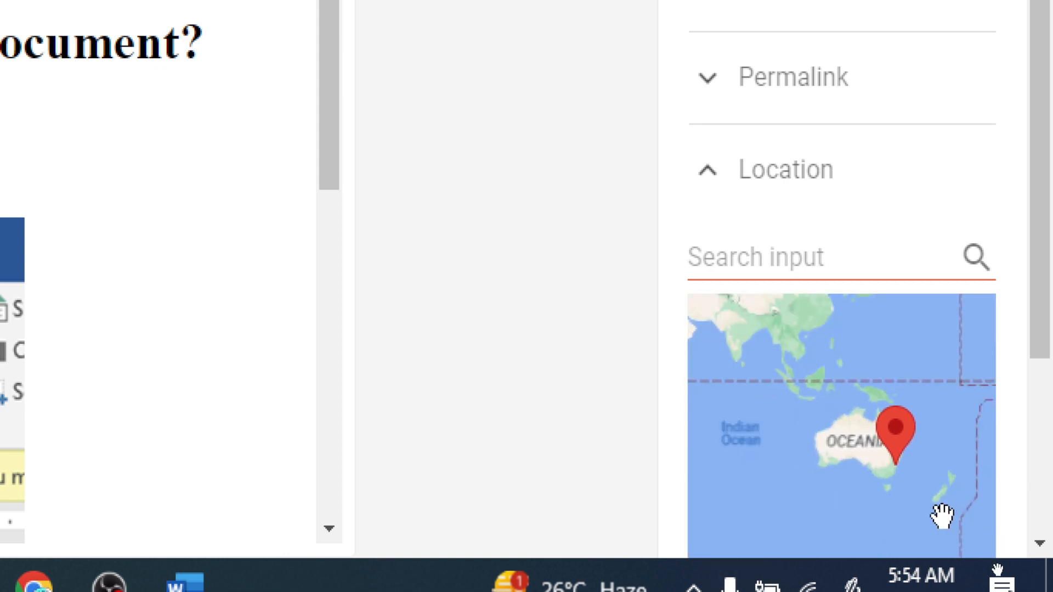
click(728, 252)
text(india)
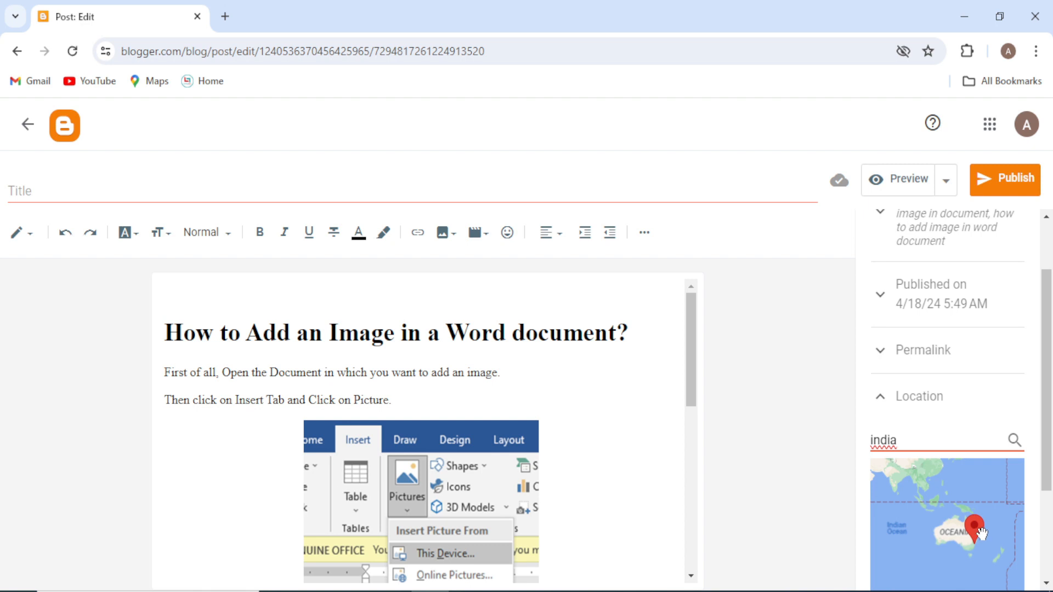
scroll(908, 461, down, 1)
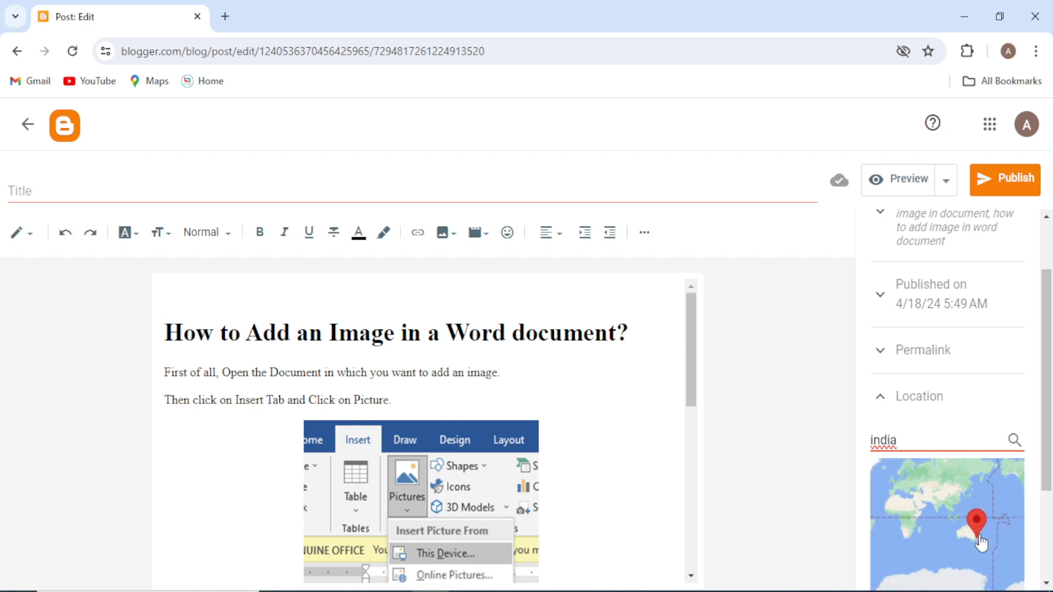
drag(1052, 459, 1052, 551)
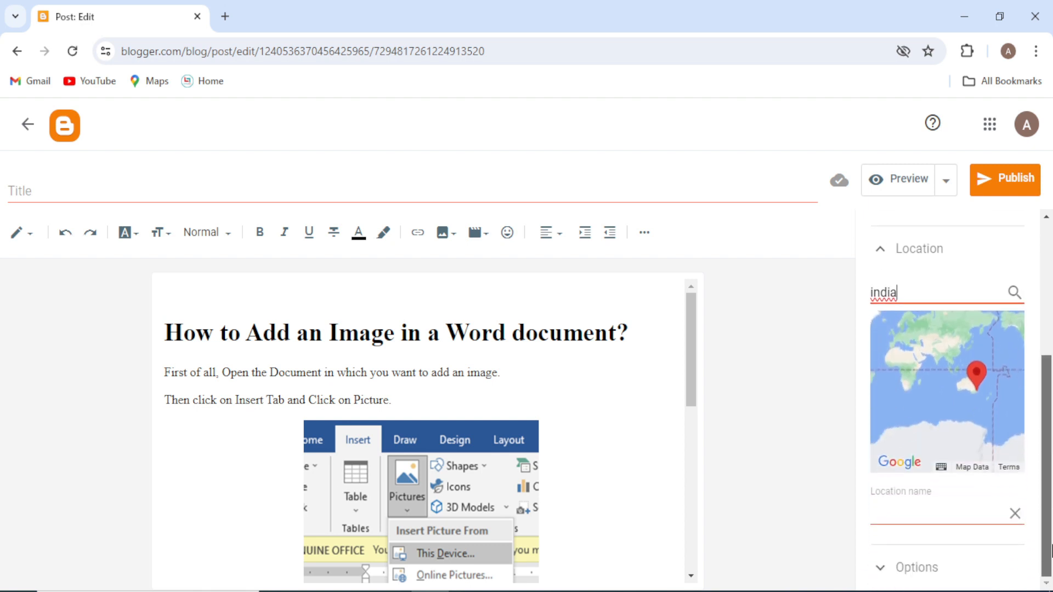
click(940, 565)
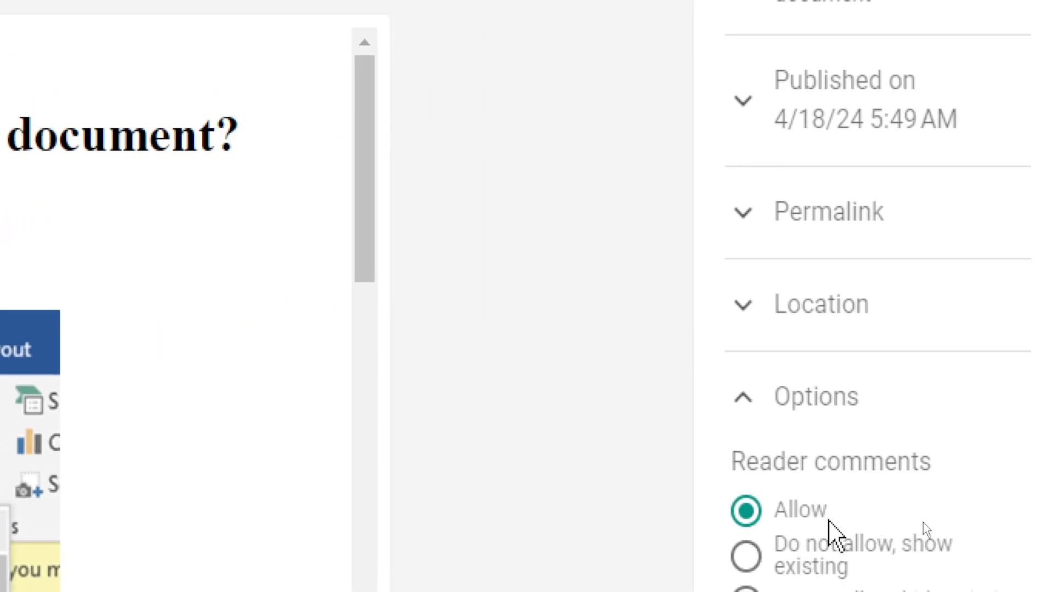
- Set the post back to the automatic permalink and copy its full URL
click(781, 202)
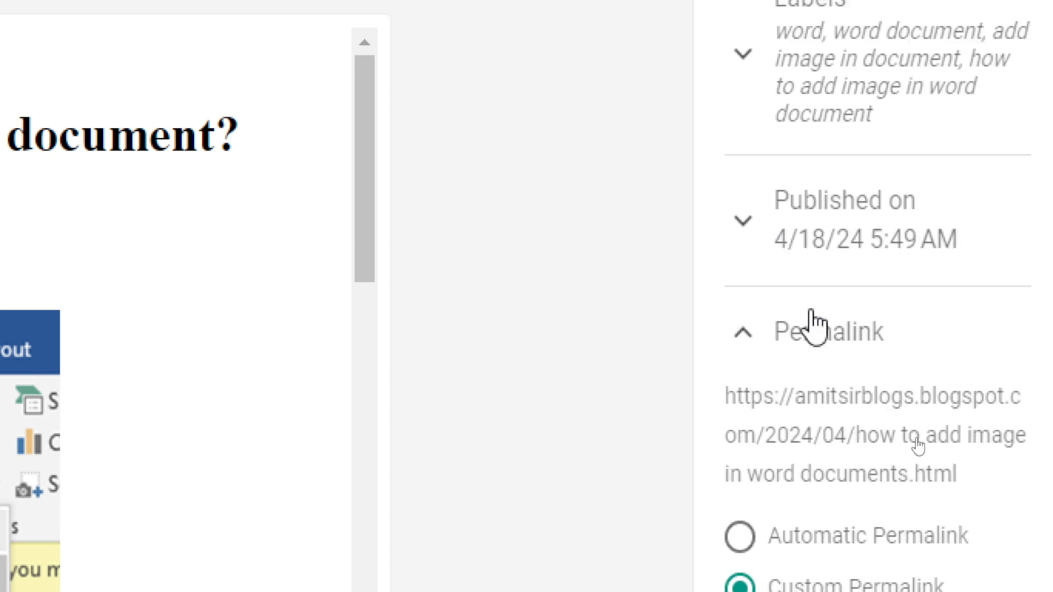
scroll(795, 498, down, 3)
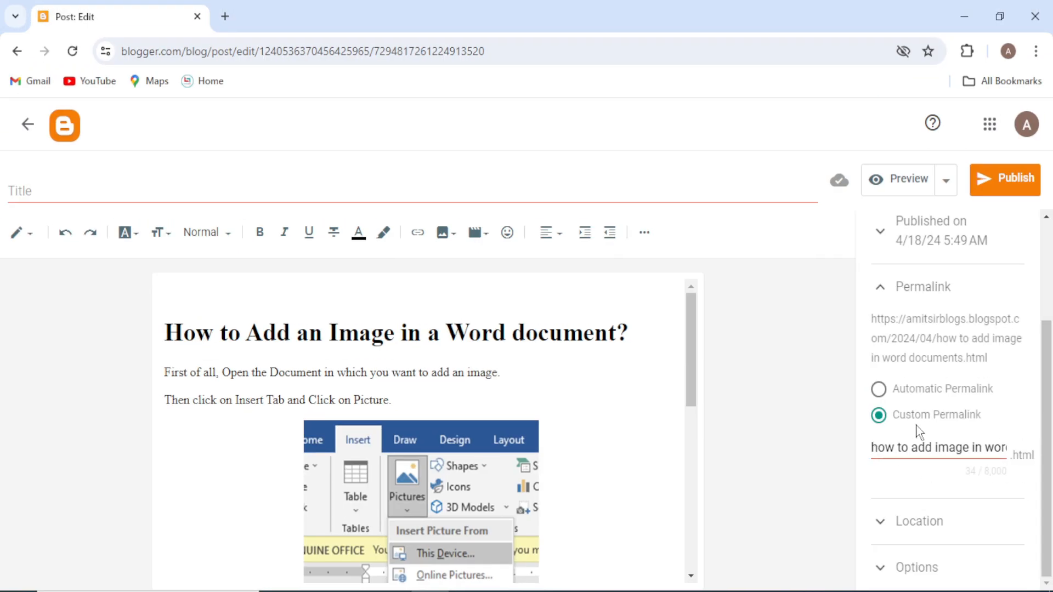
click(877, 389)
drag(873, 357, 936, 422)
key(ctrl+c)
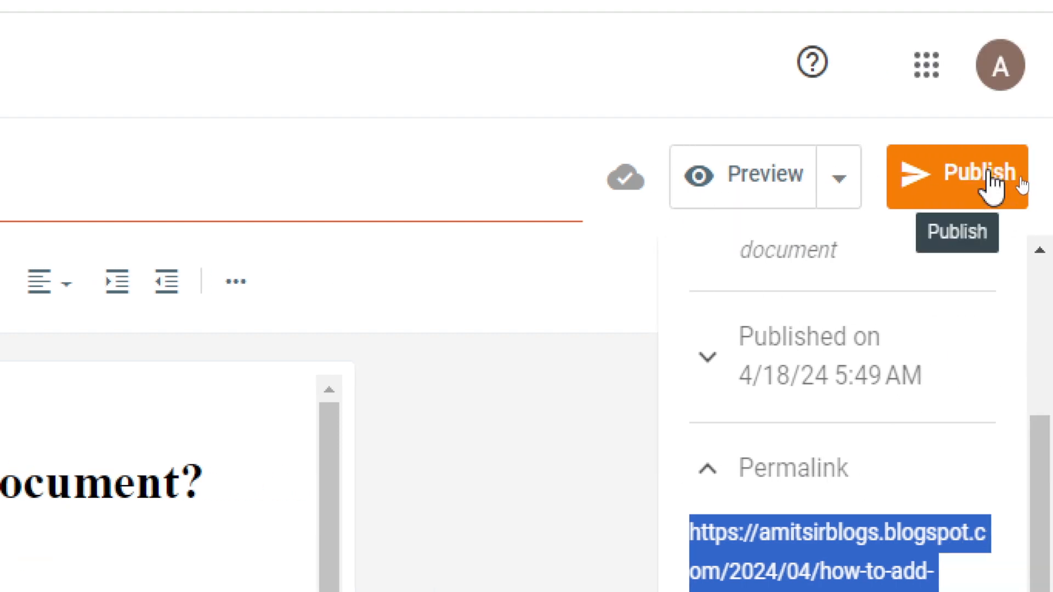
- Publish the post to the blog
click(990, 172)
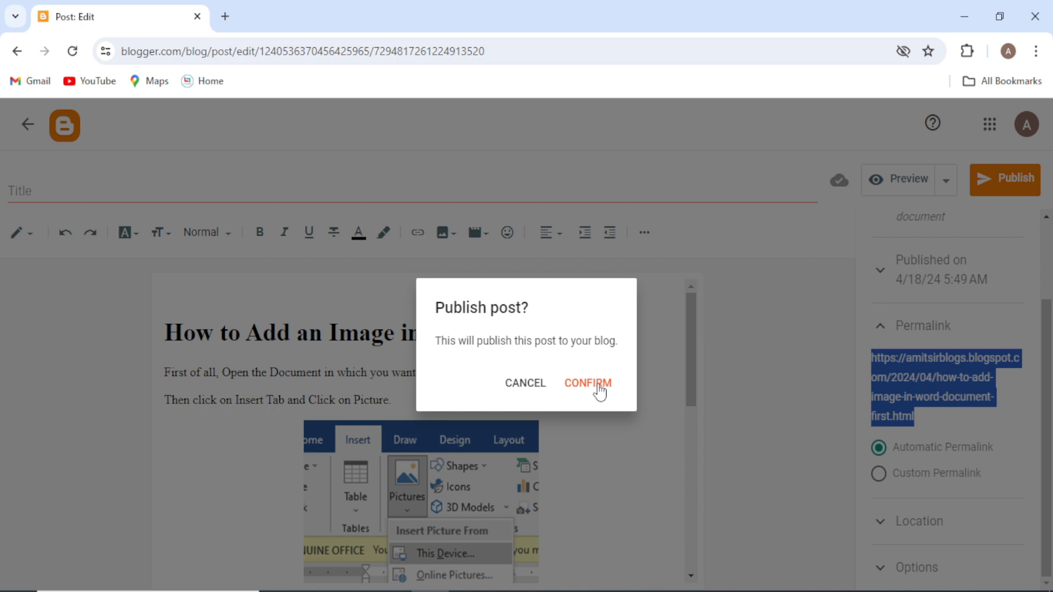
click(599, 386)
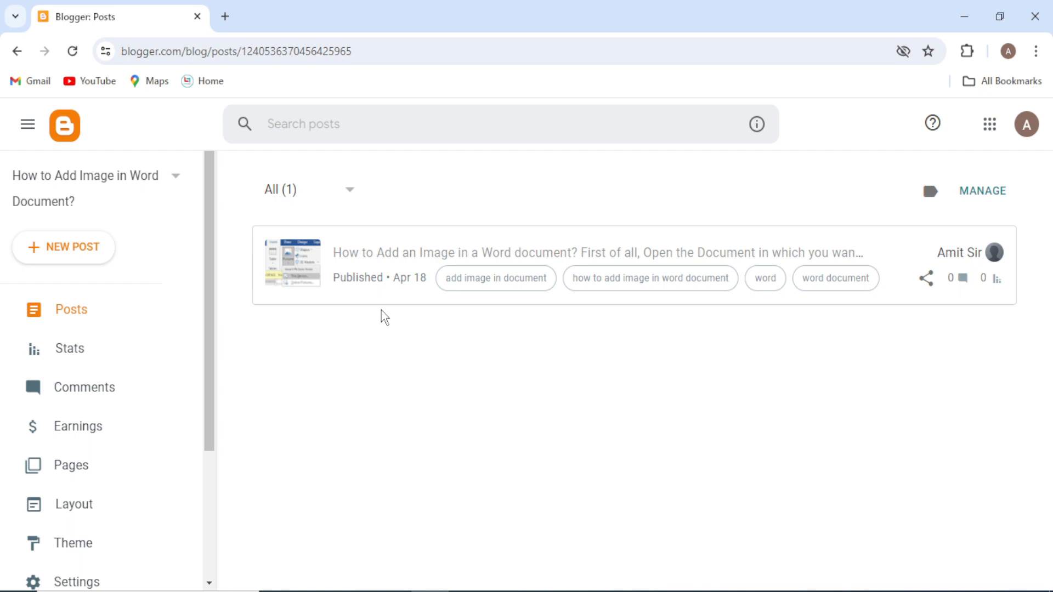
- Open the copied permalink in a new browser tab and review the whole published post
click(225, 17)
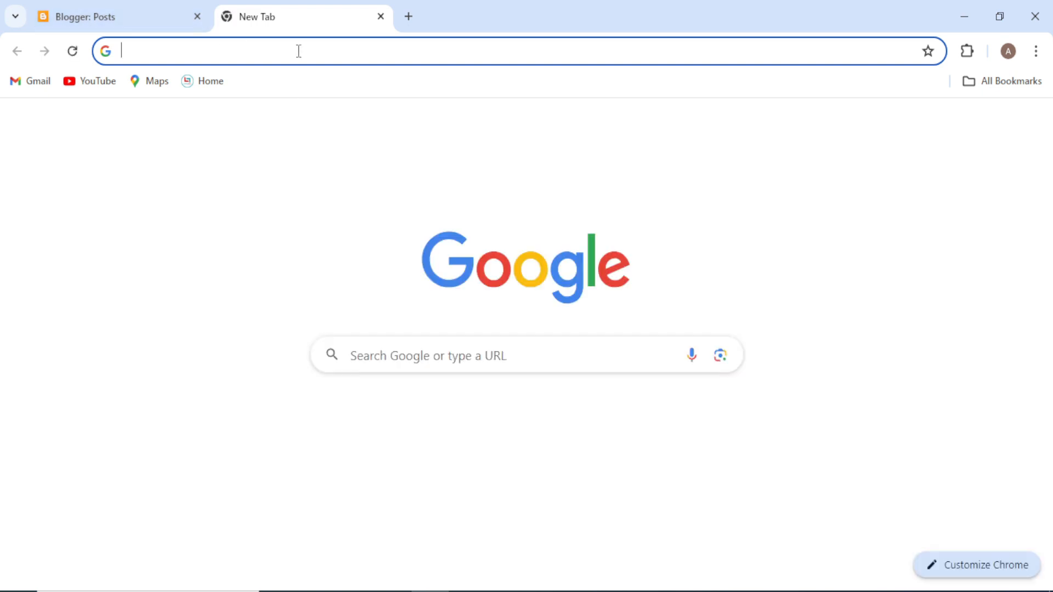
key(ctrl+v)
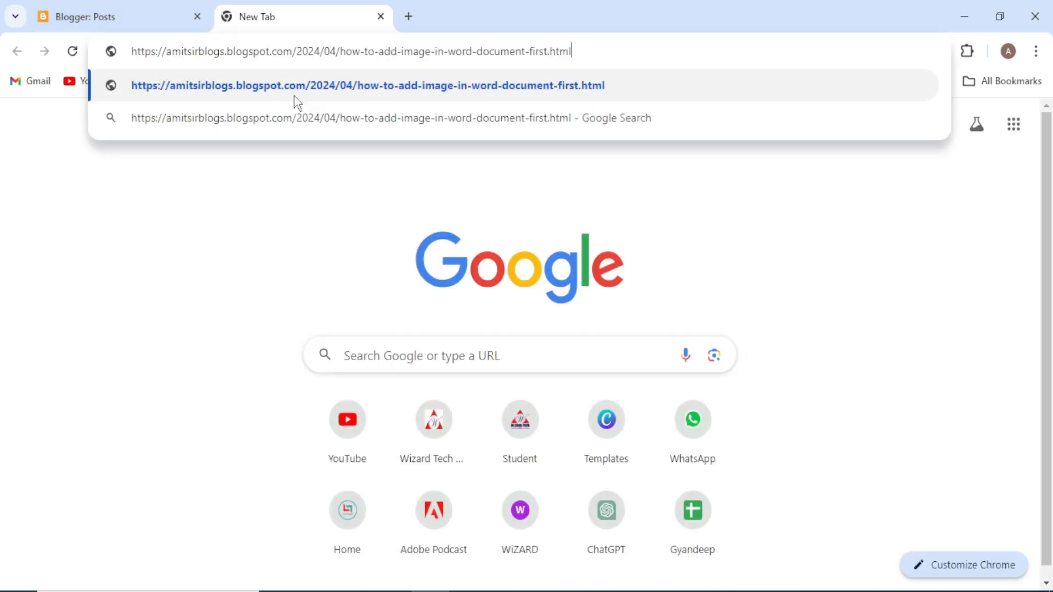
key(Return)
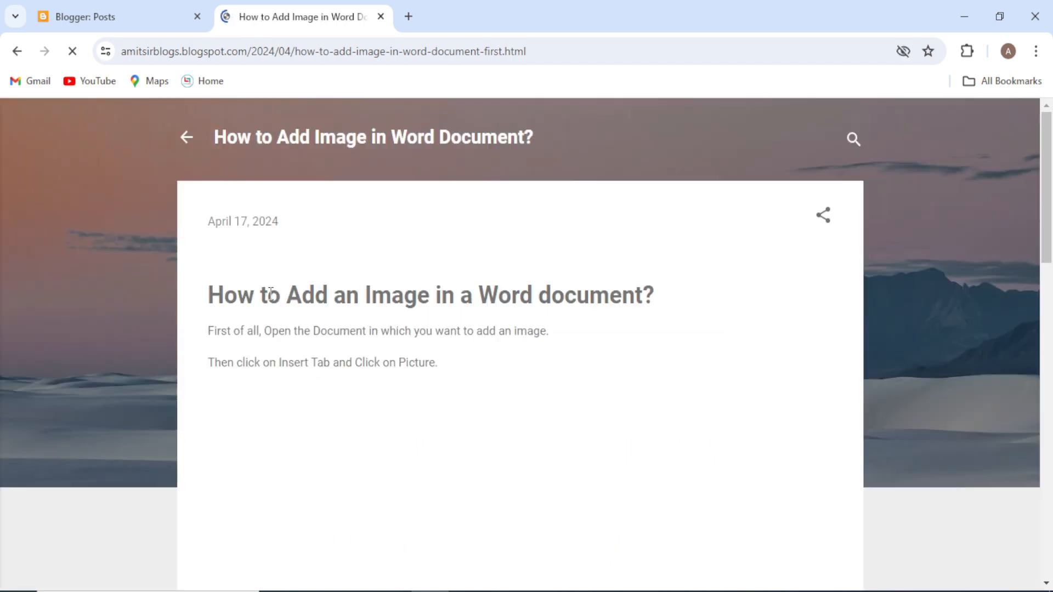
scroll(254, 329, down, 4)
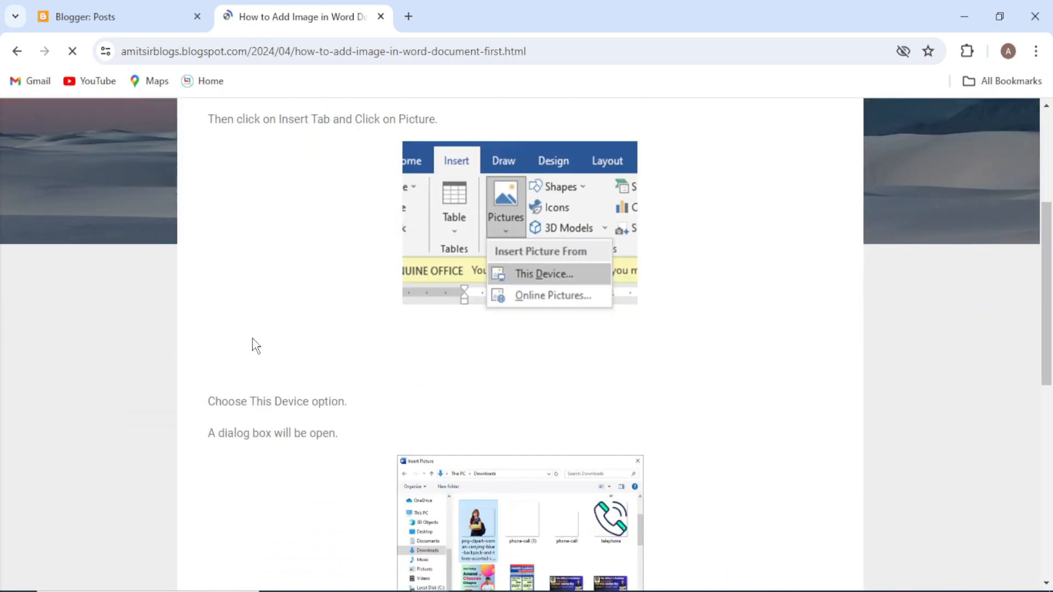
scroll(265, 296, down, 8)
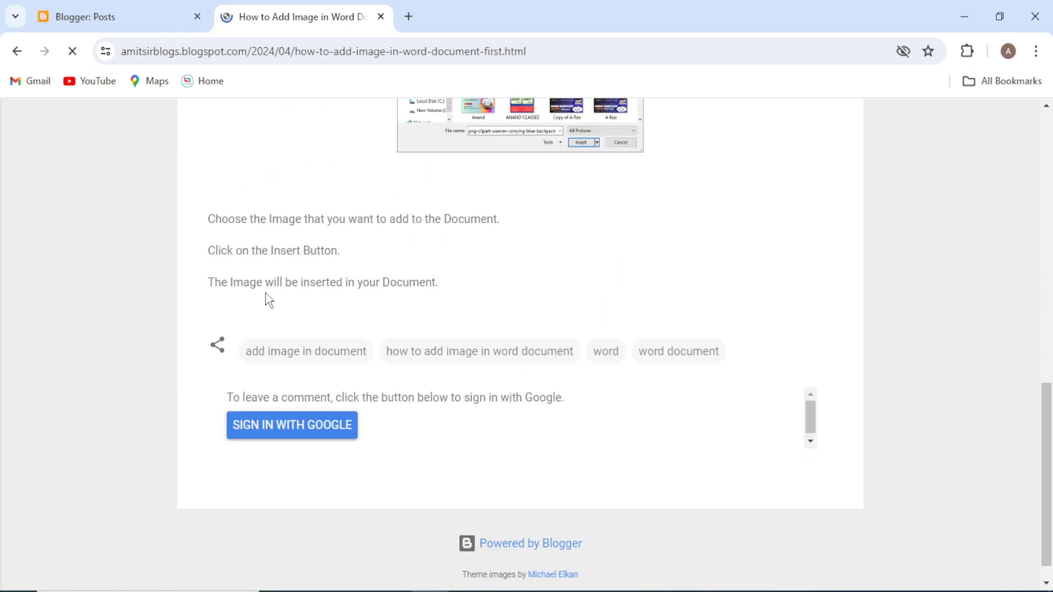
scroll(265, 298, down, 1)
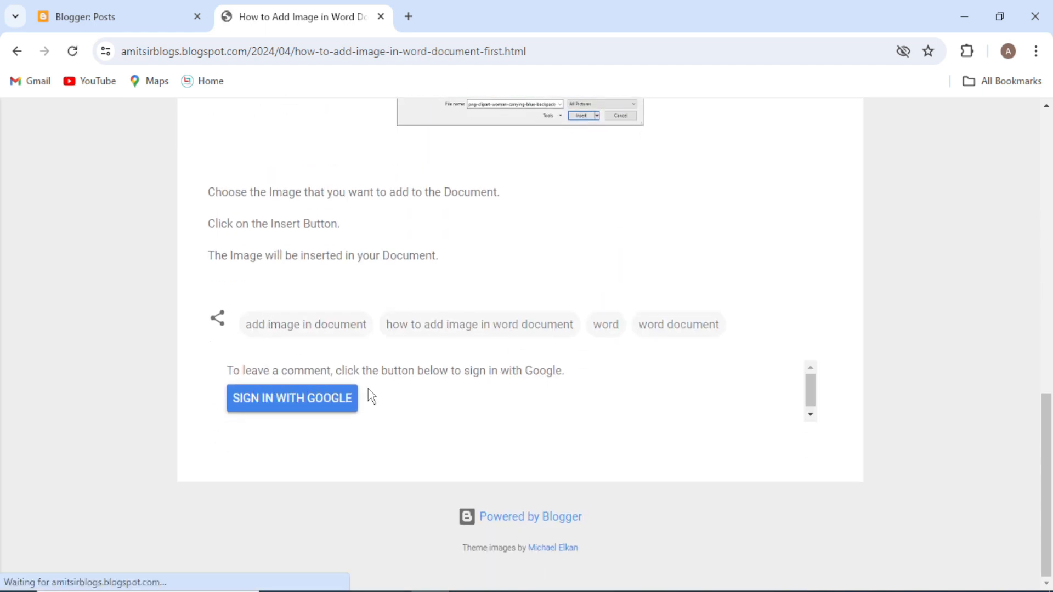
scroll(367, 389, up, 14)
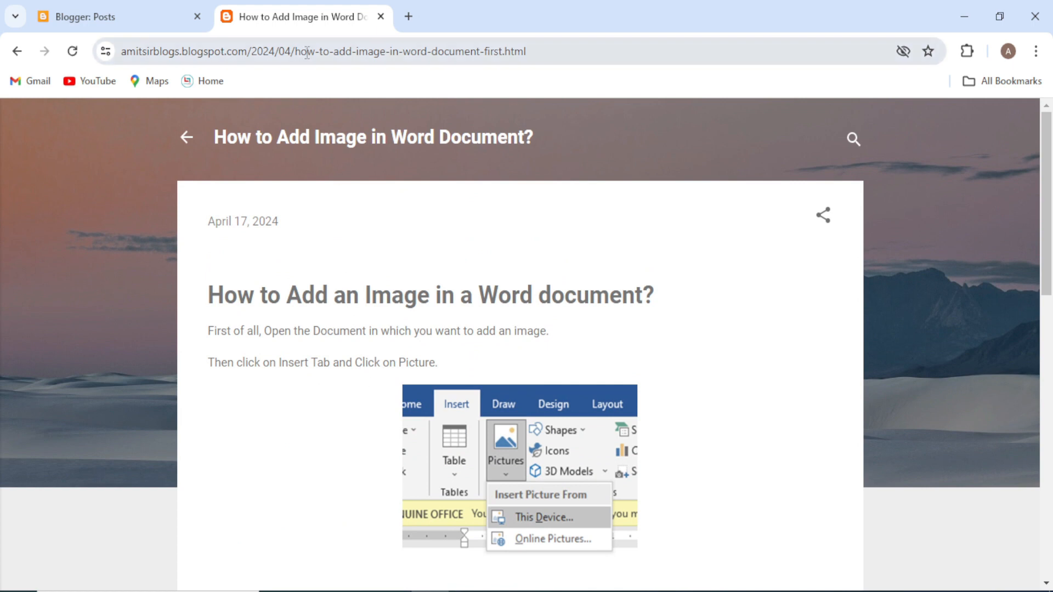
- Open the blog's home page in a new browser tab, using its blogspot.com address without the post path
click(408, 16)
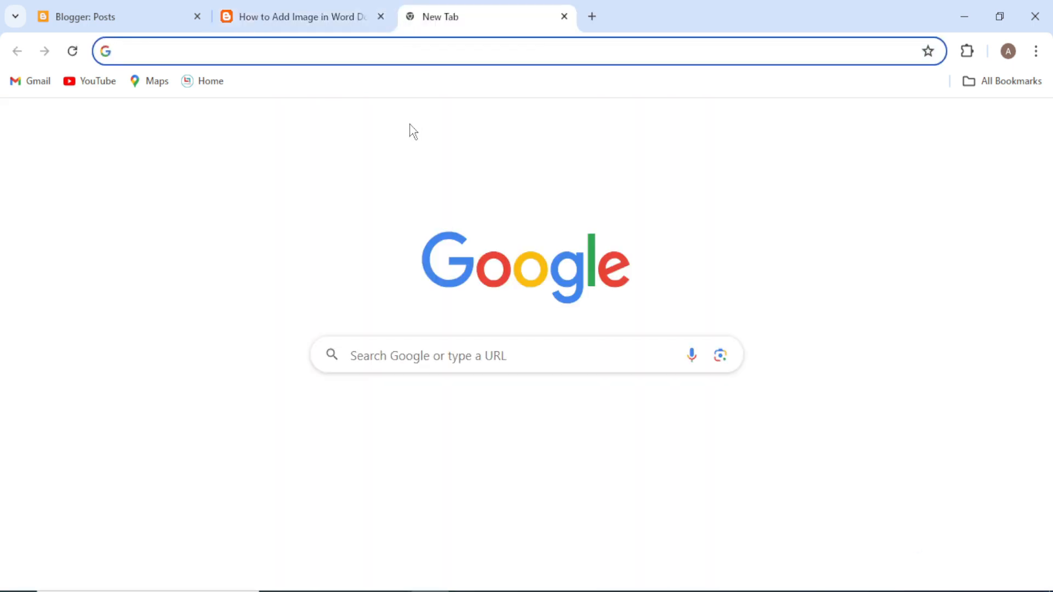
text(amitsirblogs.blogs)
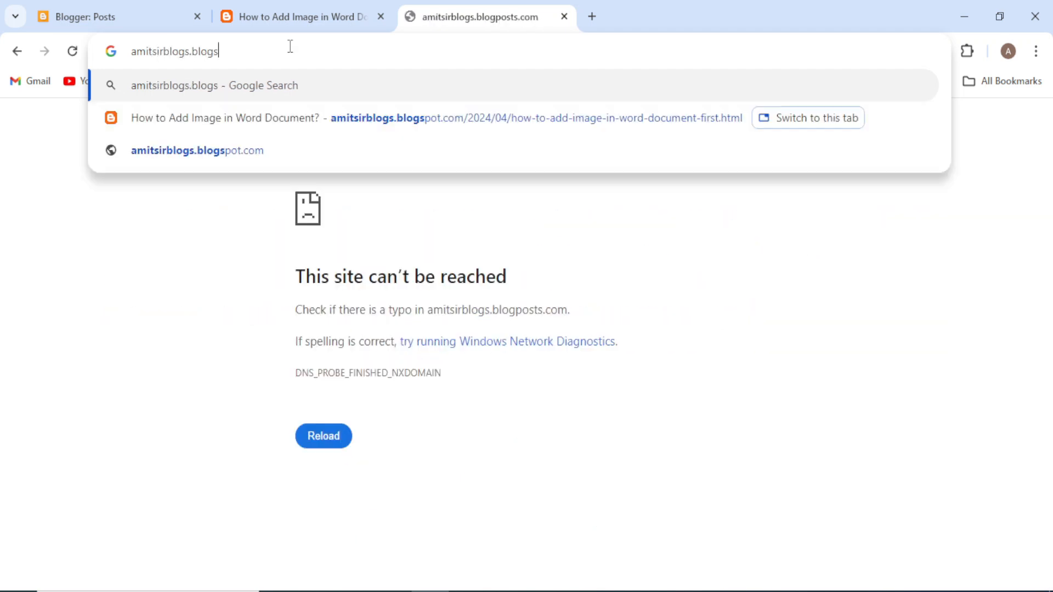
text(pot.)
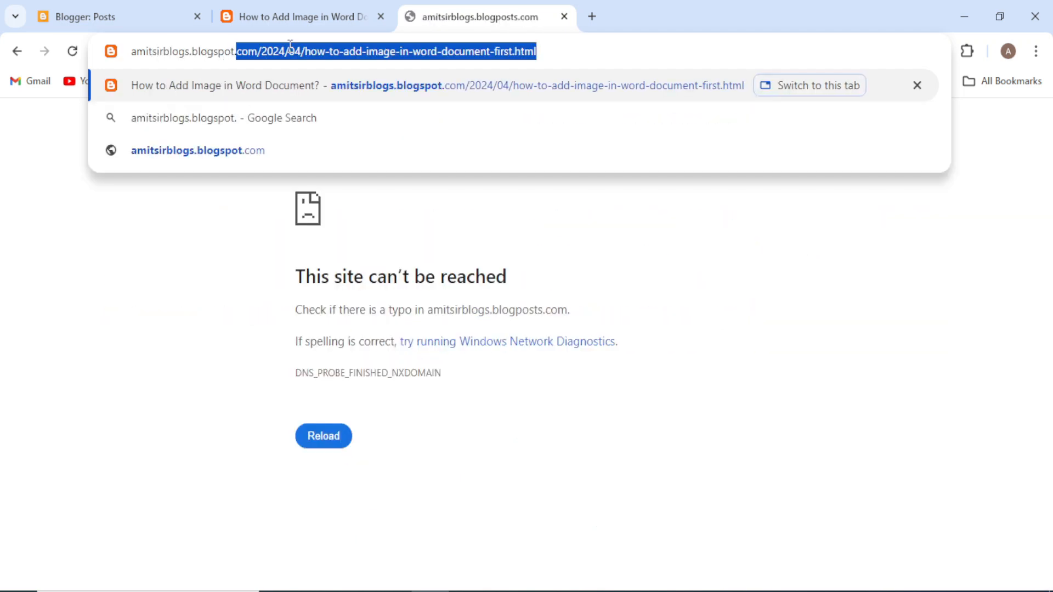
text(com)
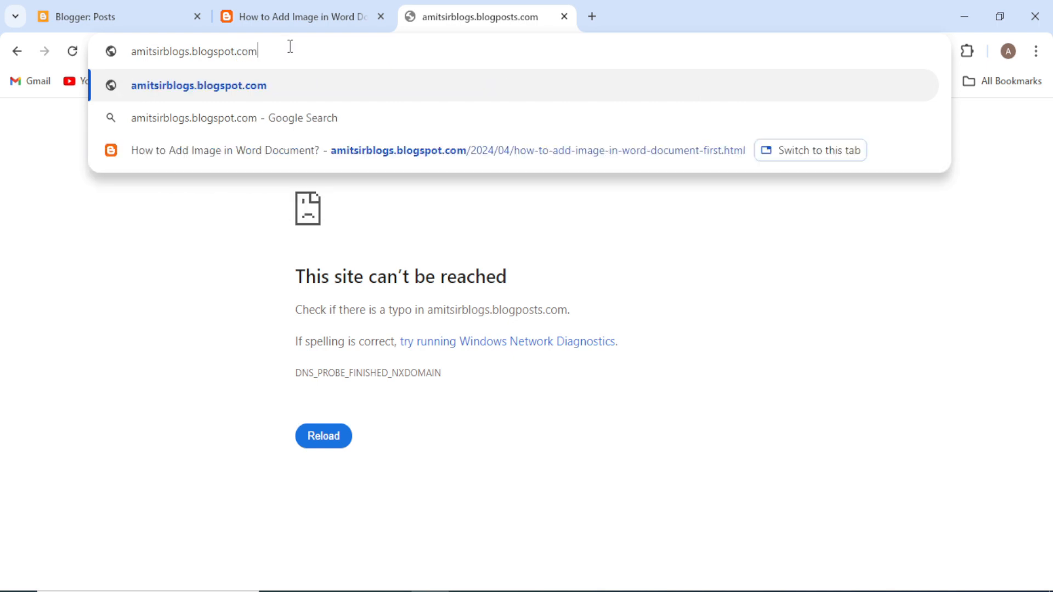
key(Return)
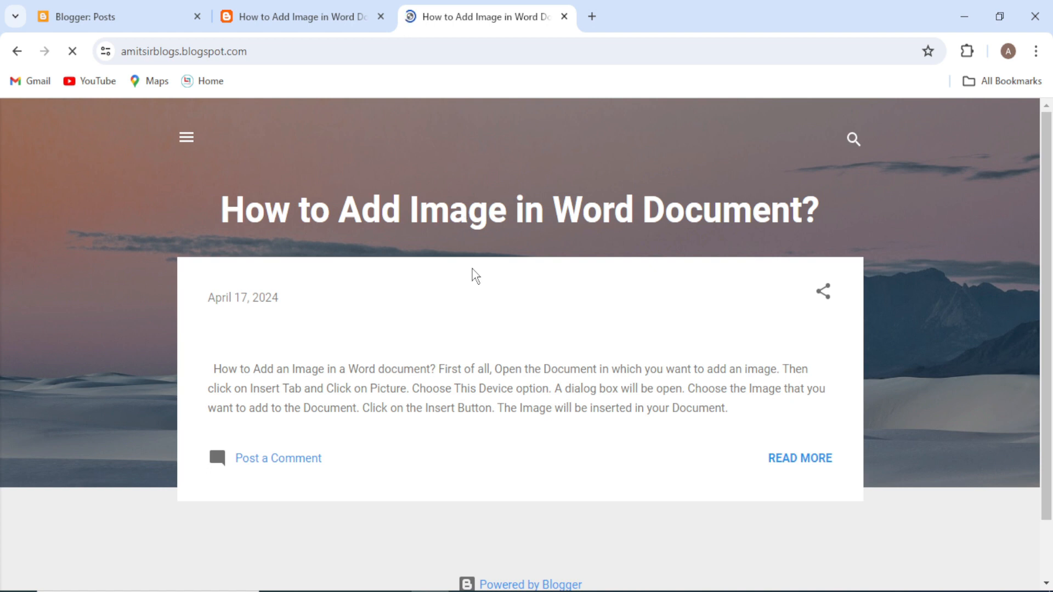
- Review the home page's post preview from header to footer, and look at the blog's profile, archive and labels sidebar
scroll(475, 276, down, 1)
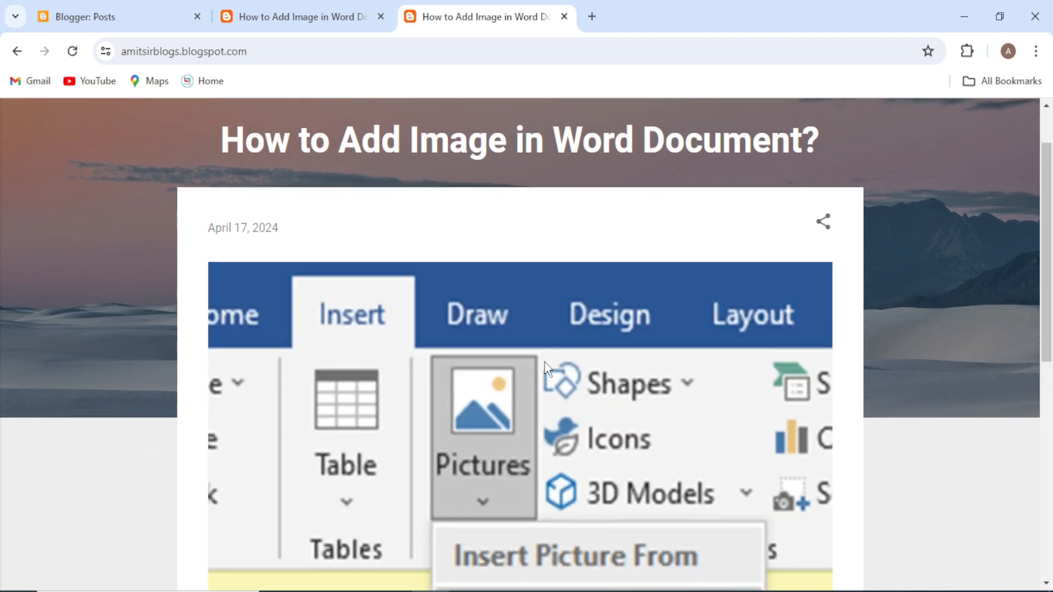
scroll(546, 368, down, 8)
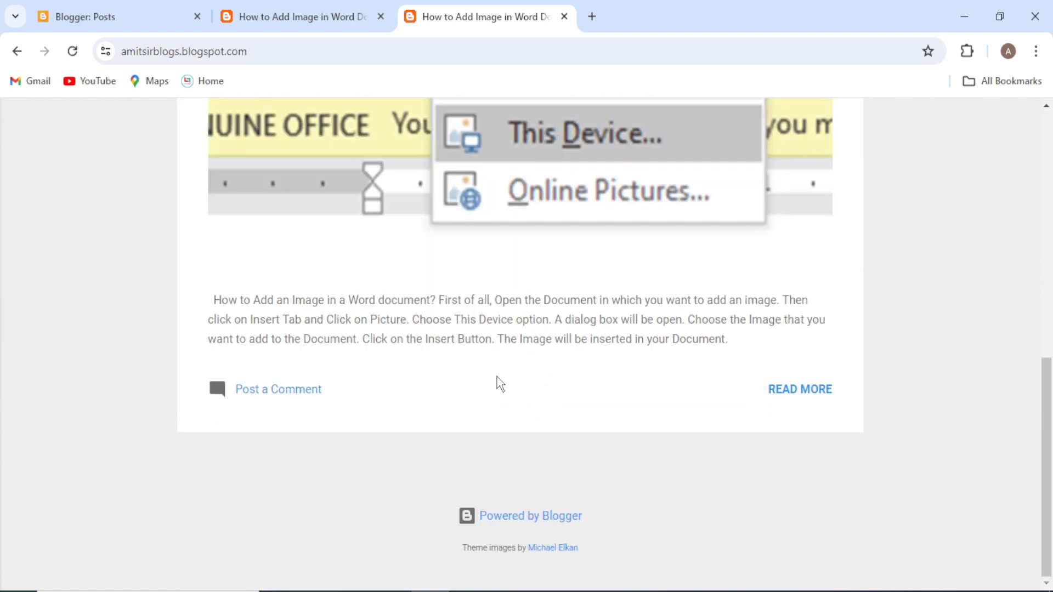
scroll(496, 377, up, 10)
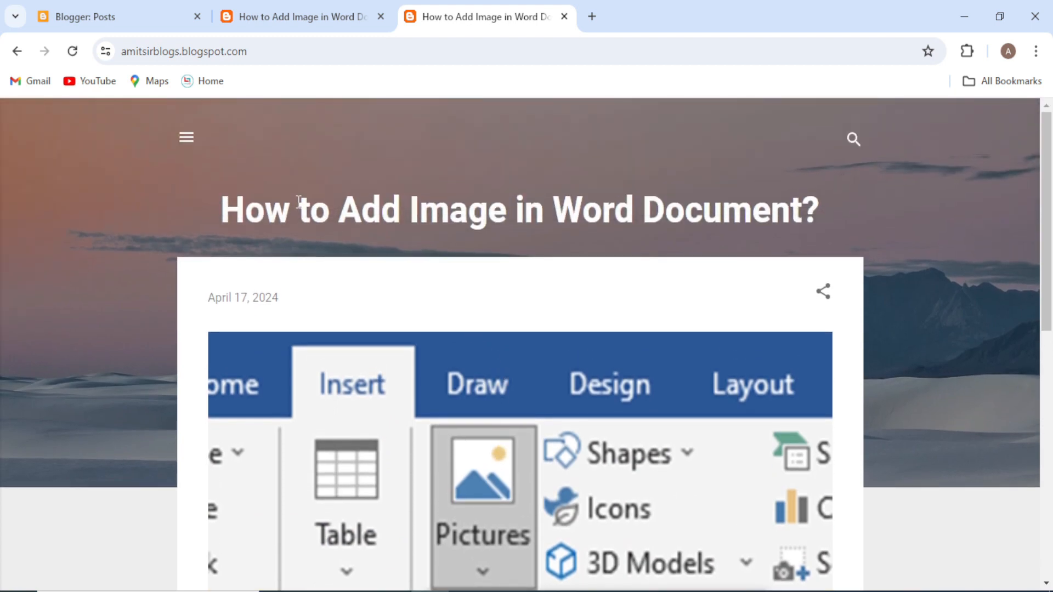
click(188, 137)
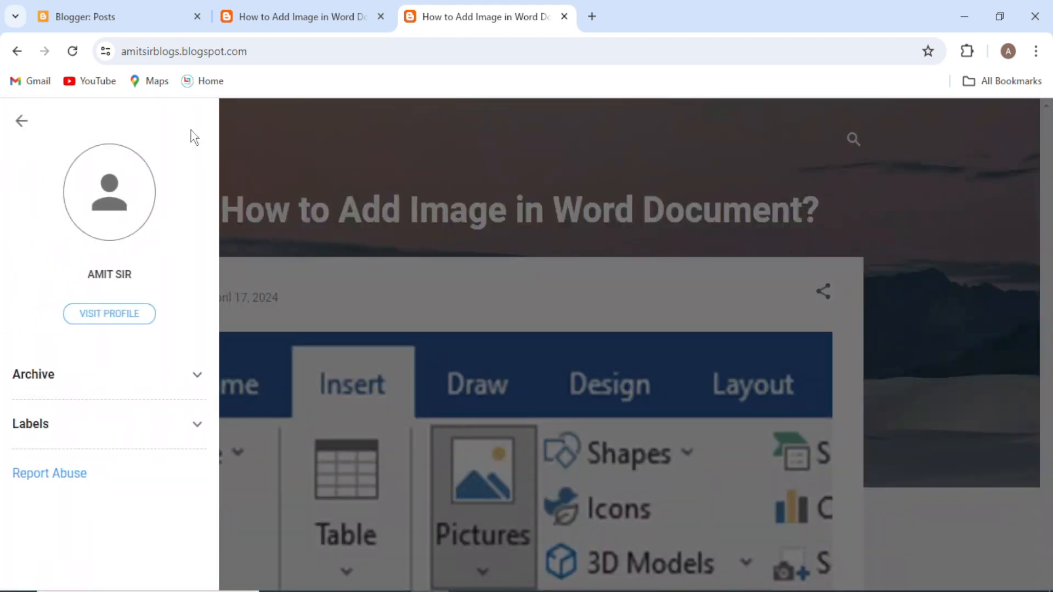
click(22, 120)
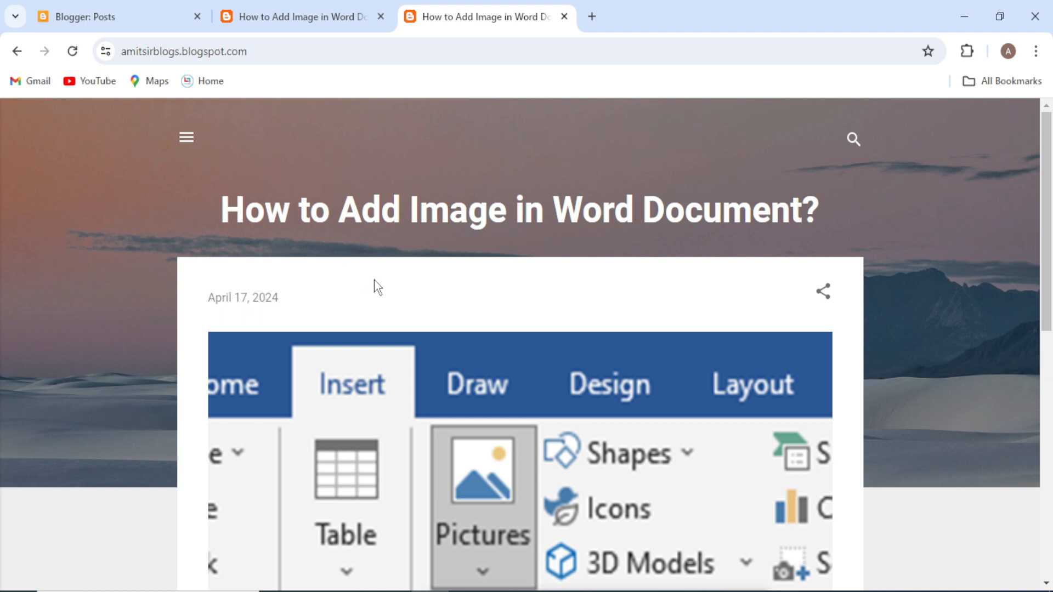
- Take a last look at the post preview, and close both live blog tabs to return to the Blogger posts list
scroll(457, 445, down, 3)
scroll(457, 445, down, 2)
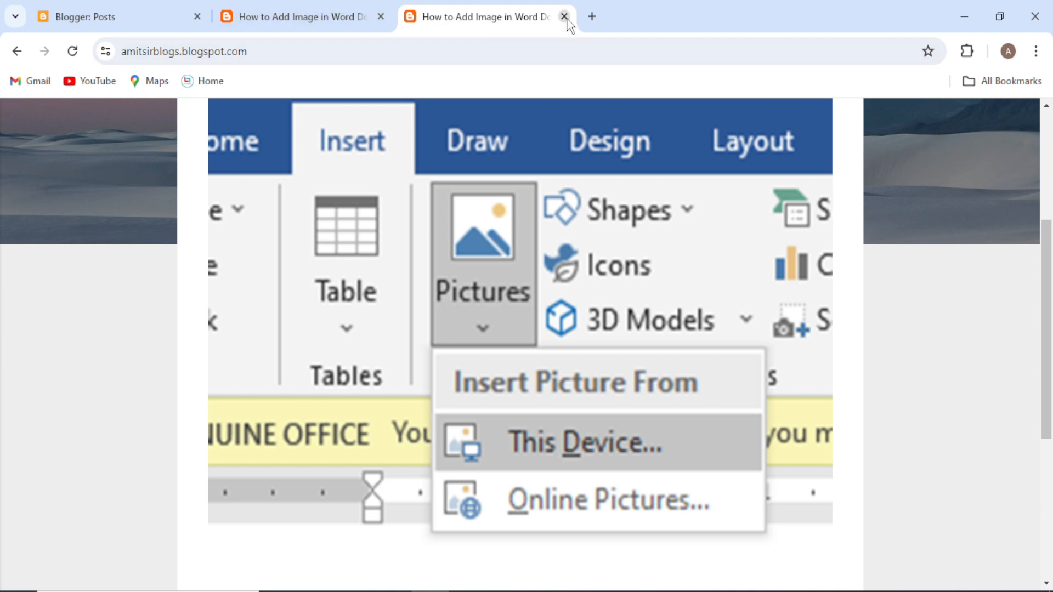
middle_click(470, 18)
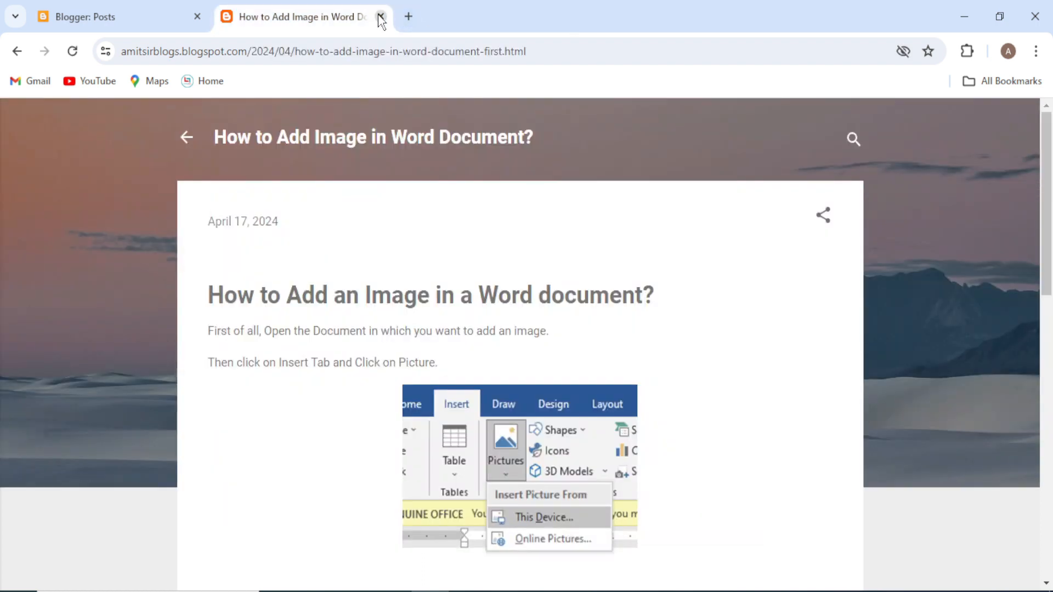
click(381, 17)
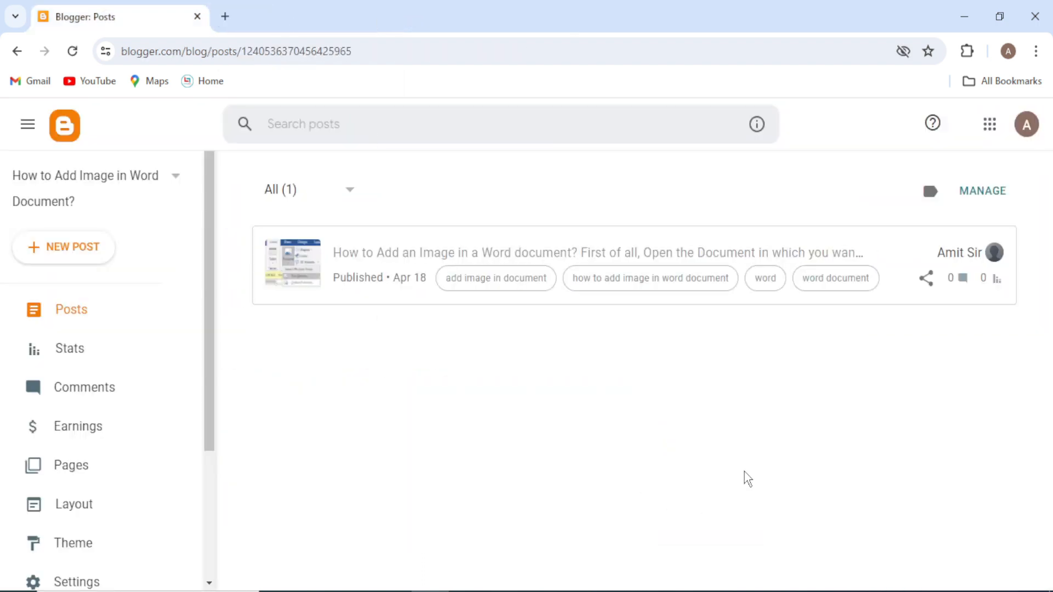